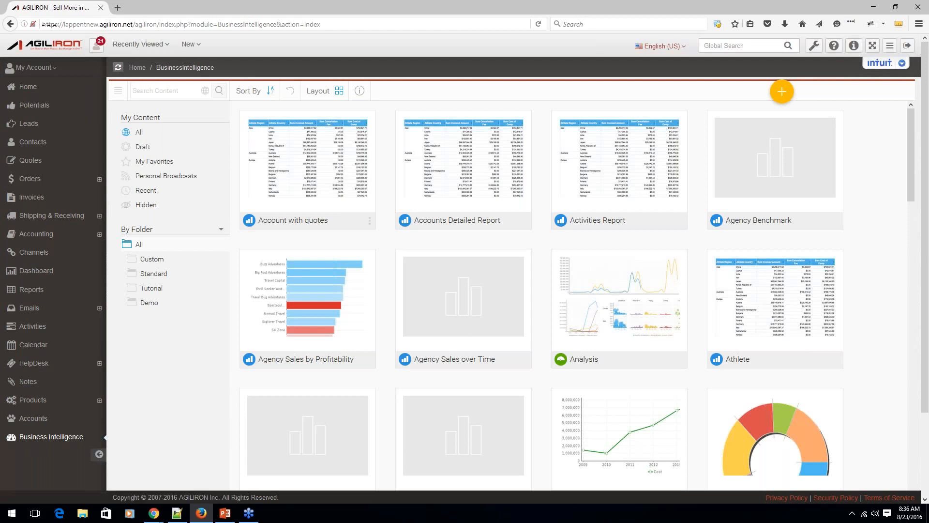
Collapse the main navigation sidebar and filter the content list to the Standard folder's Sales Orders subfolder.
{"action": "left_click", "coordinate": [99, 454]}
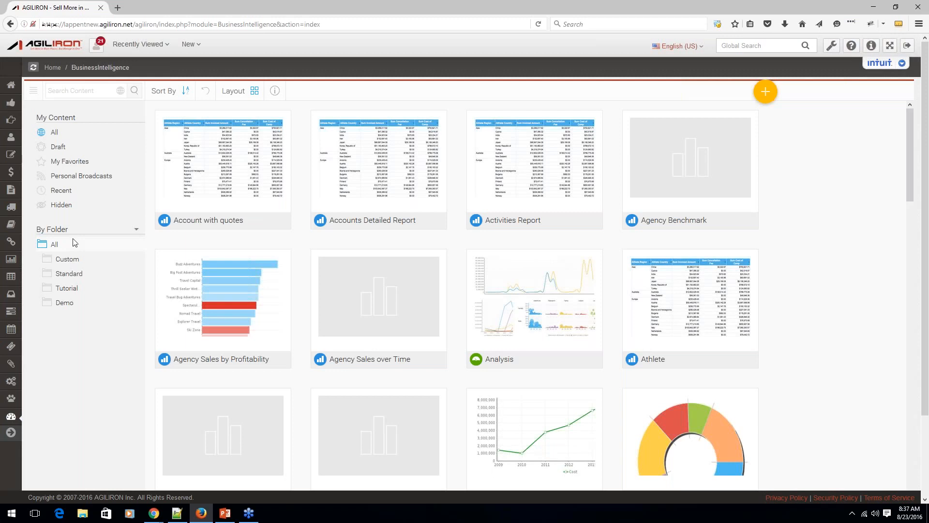
{"action": "left_click", "coordinate": [68, 274]}
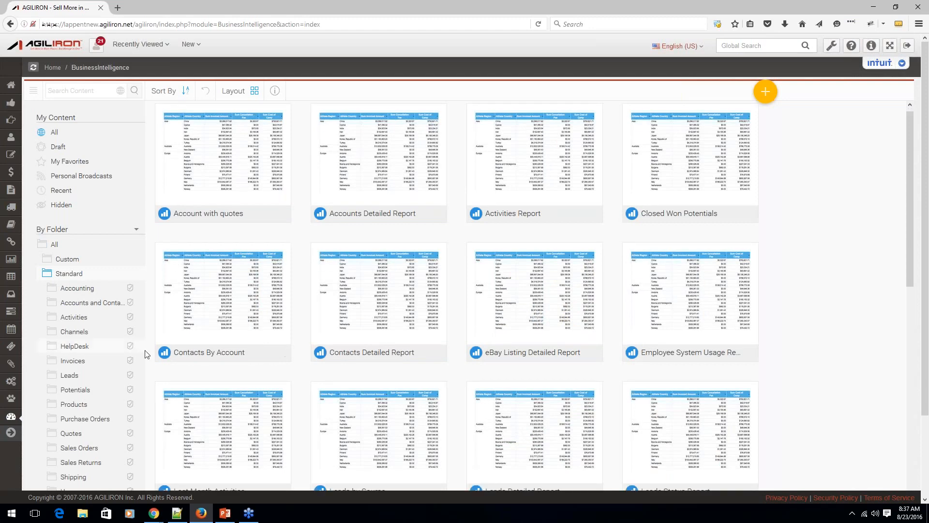
{"action": "scroll", "coordinate": [147, 354], "scroll_direction": "down", "scroll_amount": 2}
{"action": "scroll", "coordinate": [928, 285], "scroll_direction": "down", "scroll_amount": 1}
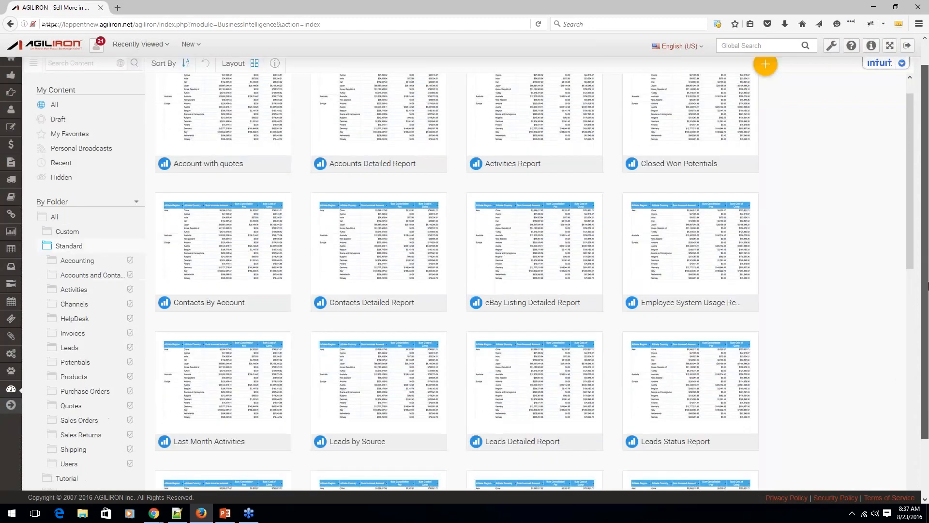
{"action": "scroll", "coordinate": [928, 286], "scroll_direction": "down", "scroll_amount": 1}
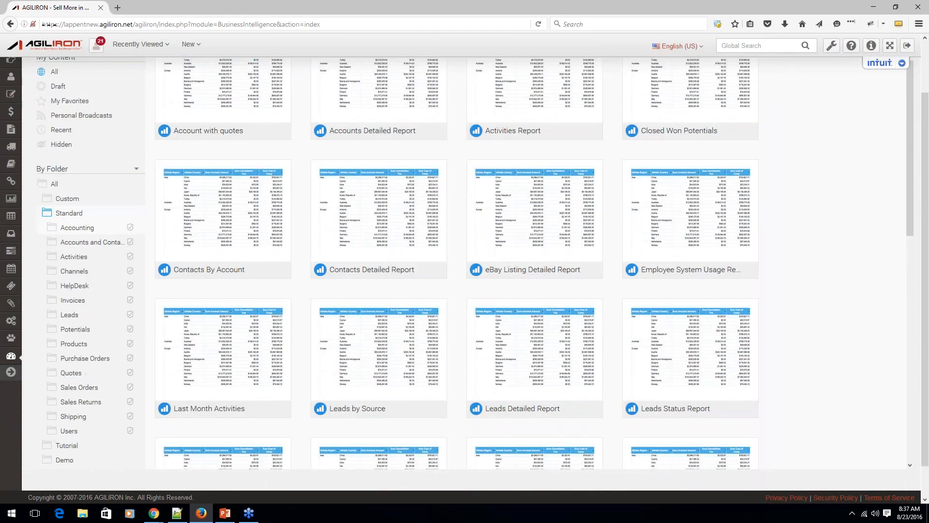
{"action": "left_click", "coordinate": [79, 388]}
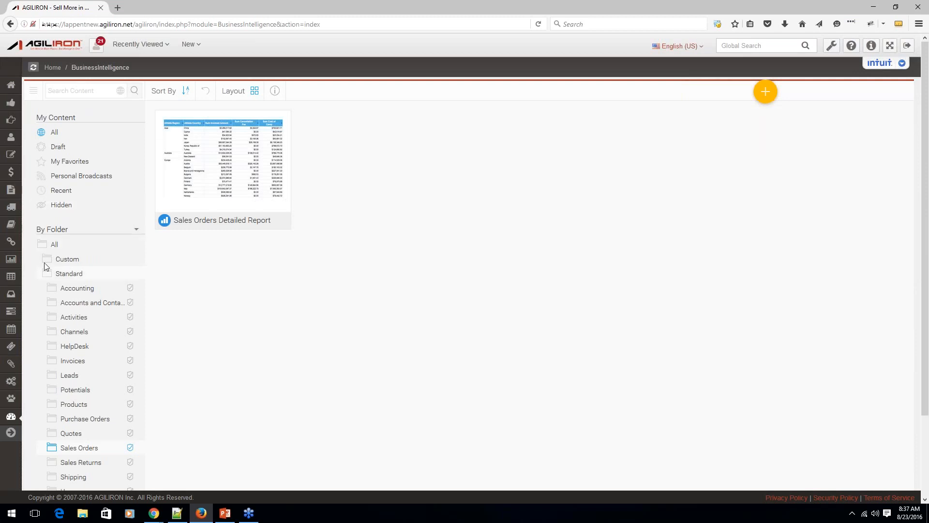
Show the content of all folders again and look at the layout choices and the content search.
{"action": "left_click", "coordinate": [52, 245]}
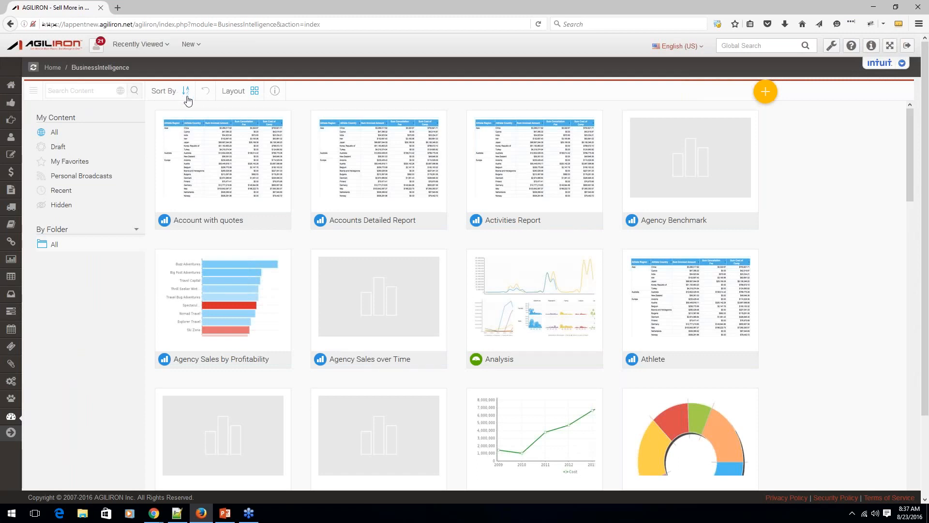
{"action": "left_click", "coordinate": [242, 95]}
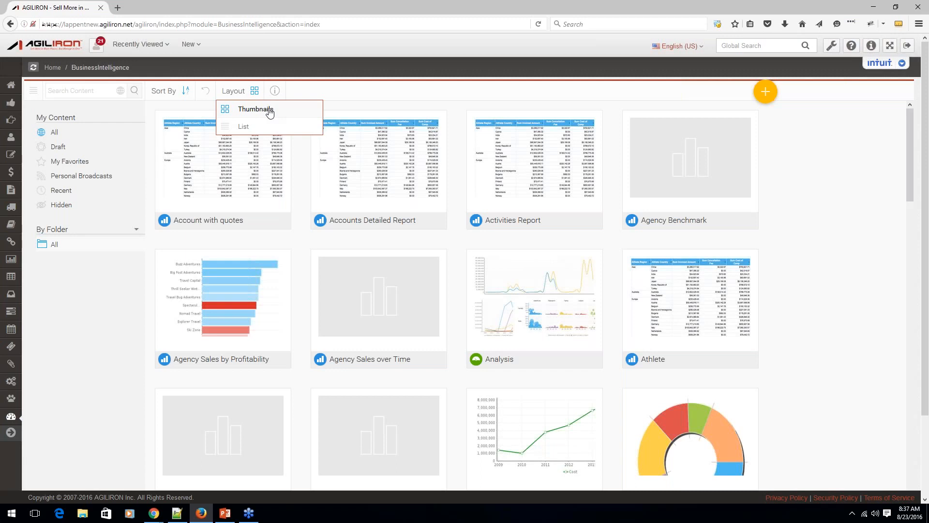
{"action": "left_click", "coordinate": [75, 91]}
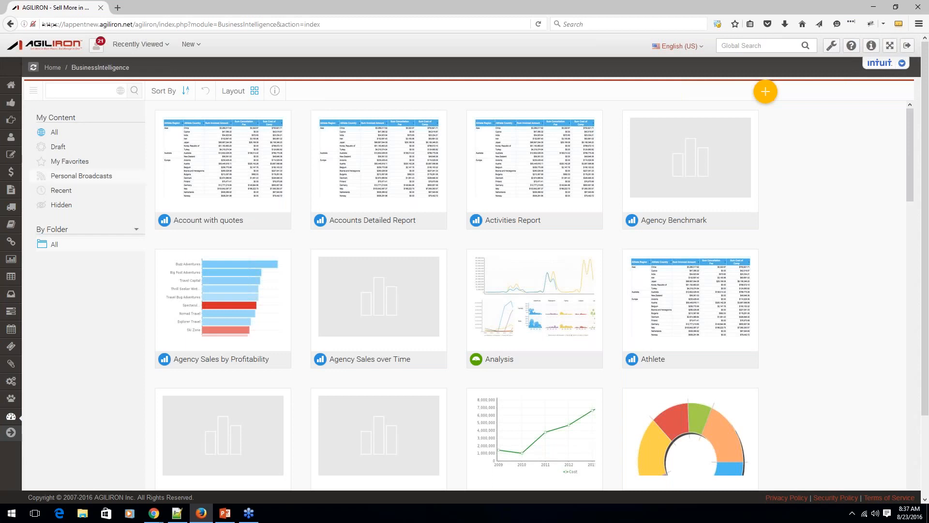
Open the Sales Orders Detailed Report from the Standard folder's Sales Orders subfolder and look through its next page of records.
{"action": "left_click", "coordinate": [45, 246]}
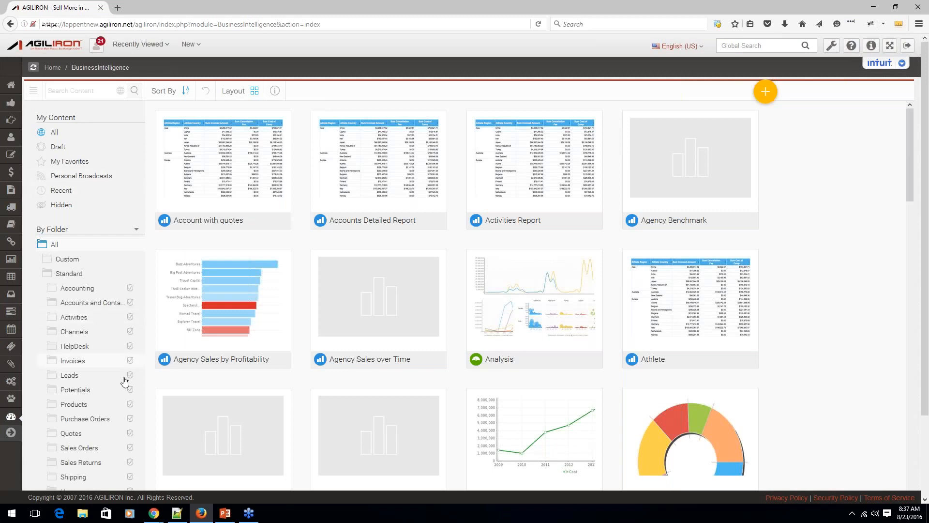
{"action": "left_click", "coordinate": [88, 449]}
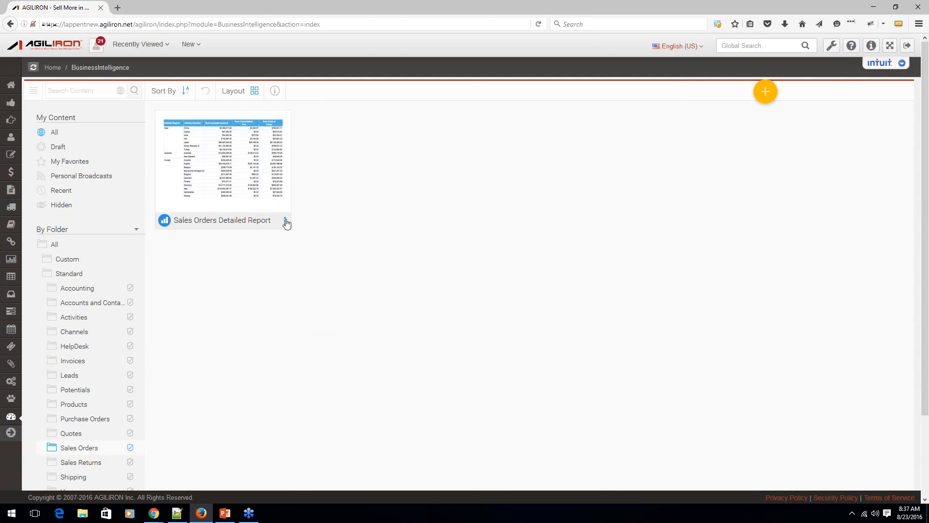
{"action": "left_click", "coordinate": [286, 222]}
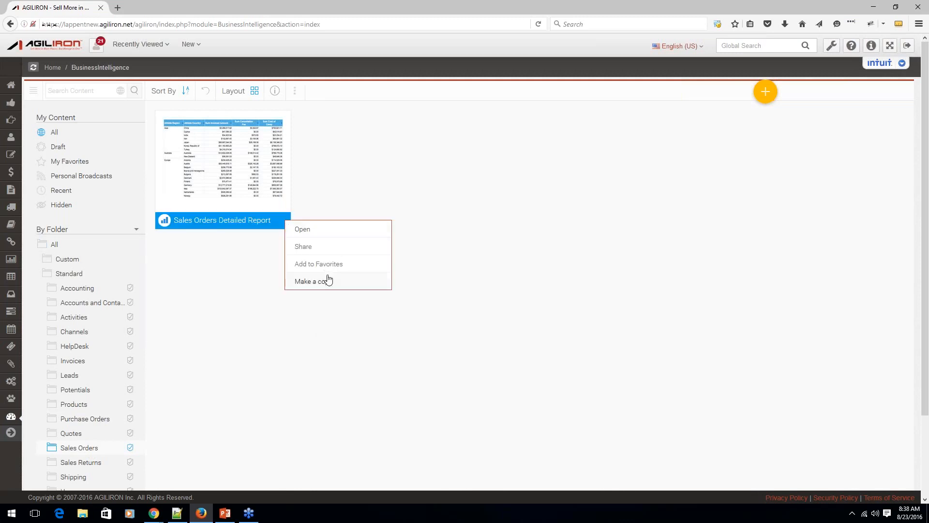
{"action": "left_click", "coordinate": [304, 233]}
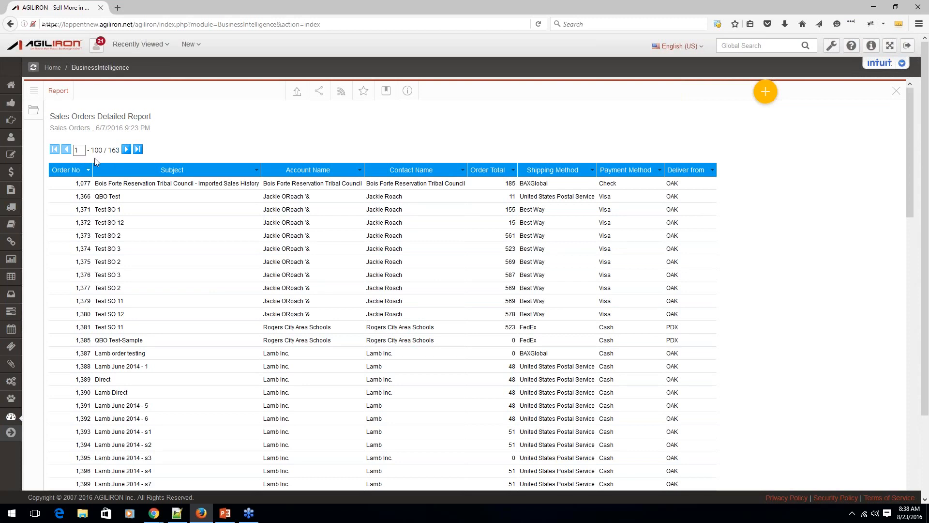
{"action": "left_click", "coordinate": [126, 149]}
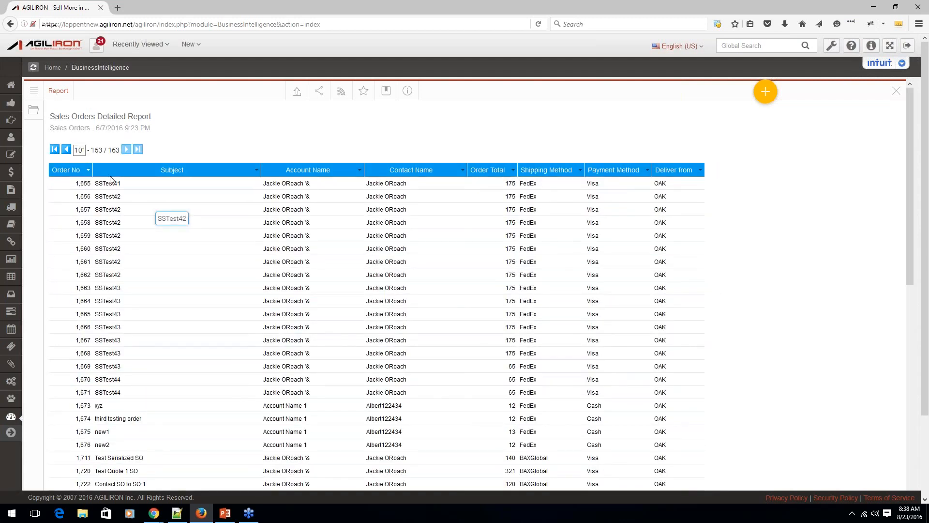
{"action": "left_click", "coordinate": [67, 150]}
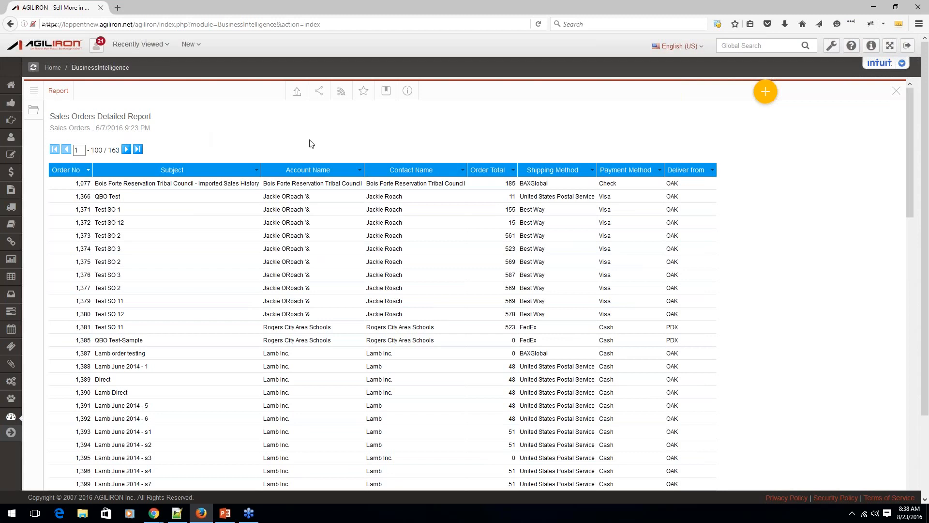
Export the Sales Orders Detailed Report to XLSX with formatting kept and open the file in Microsoft Excel.
{"action": "left_click", "coordinate": [296, 96]}
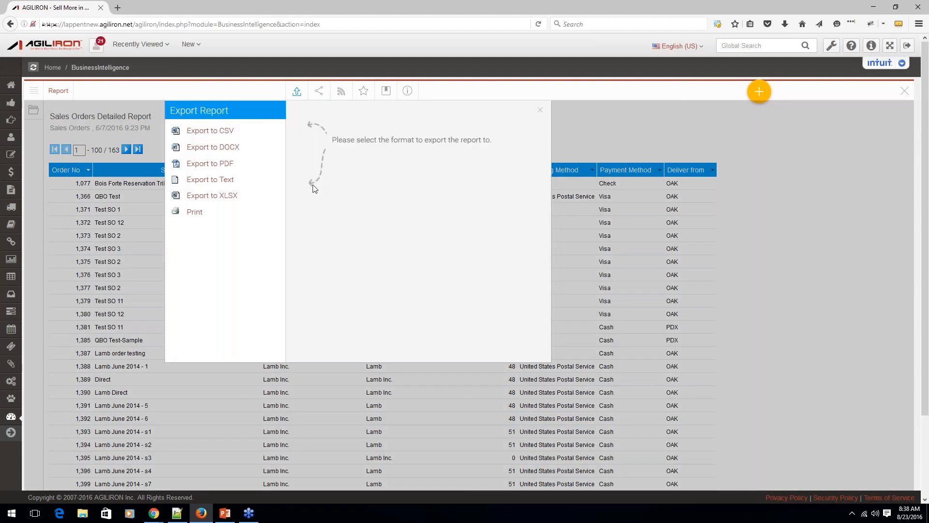
{"action": "left_click", "coordinate": [214, 196]}
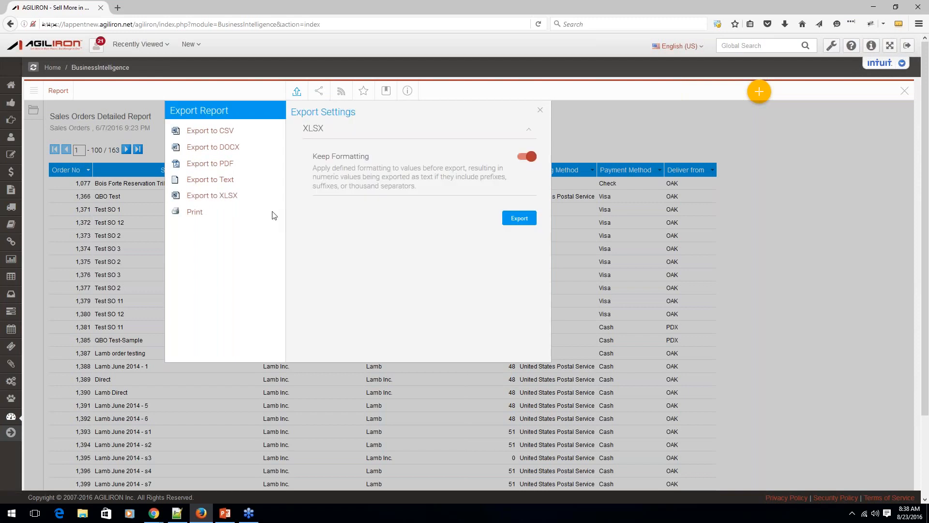
{"action": "left_click", "coordinate": [513, 230]}
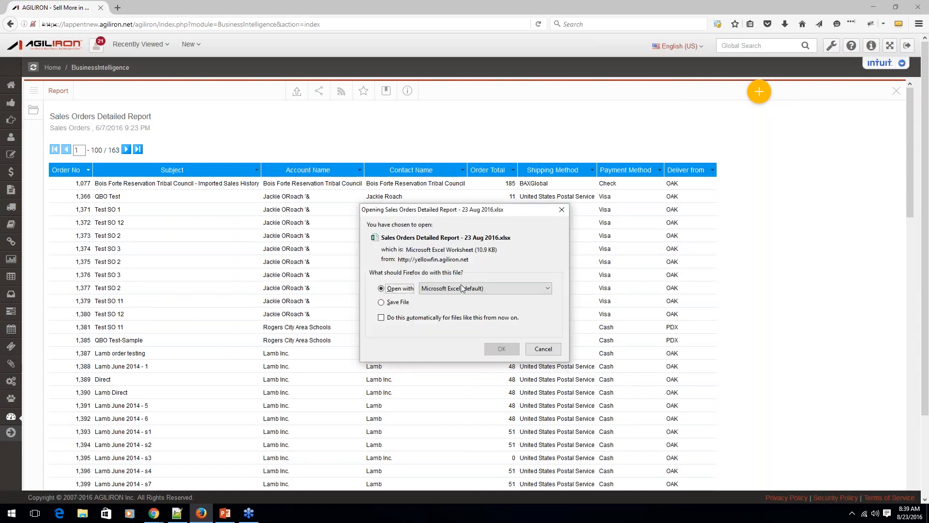
{"action": "key", "text": "Return"}
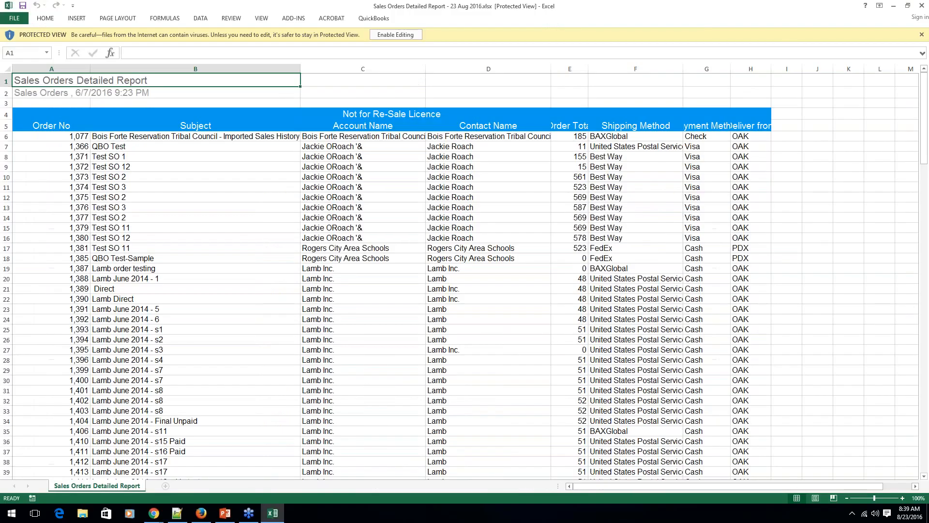
Enable editing of the exported workbook, and close it to return to the report in Firefox.
{"action": "left_click", "coordinate": [399, 37]}
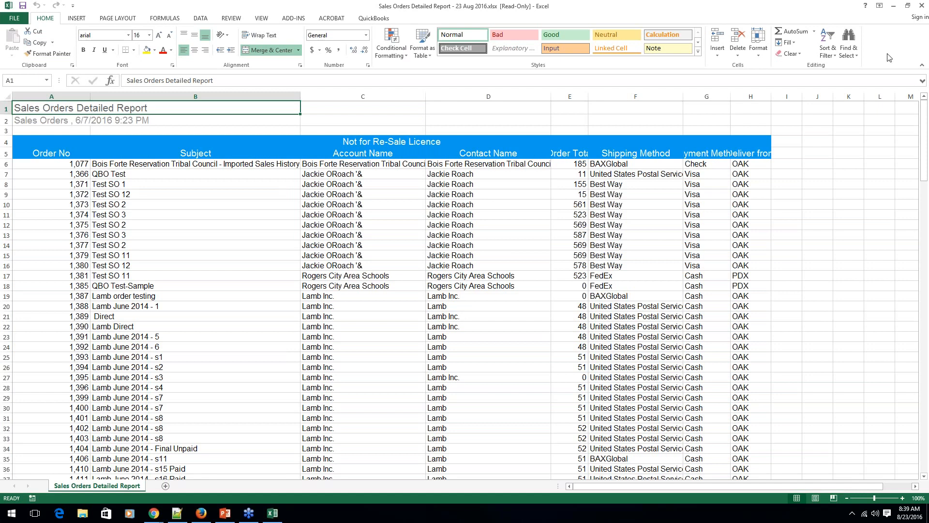
{"action": "left_click", "coordinate": [923, 6]}
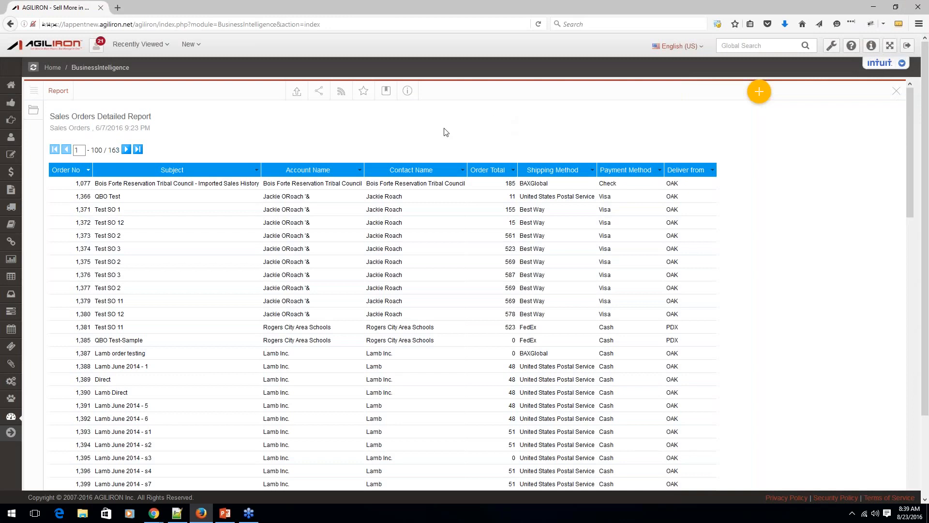
Review the report's export formats and its Distribute and Email sharing options without submitting anything.
{"action": "left_click", "coordinate": [297, 92]}
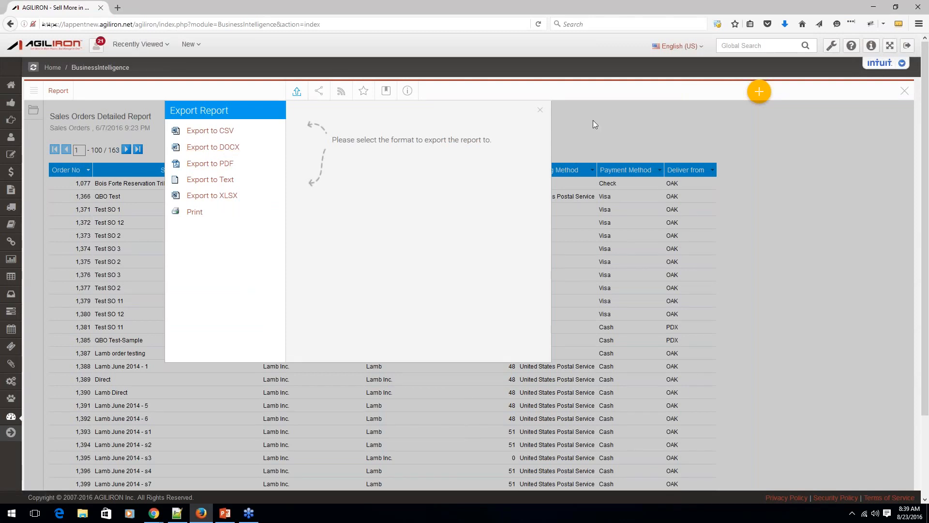
{"action": "left_click", "coordinate": [540, 111]}
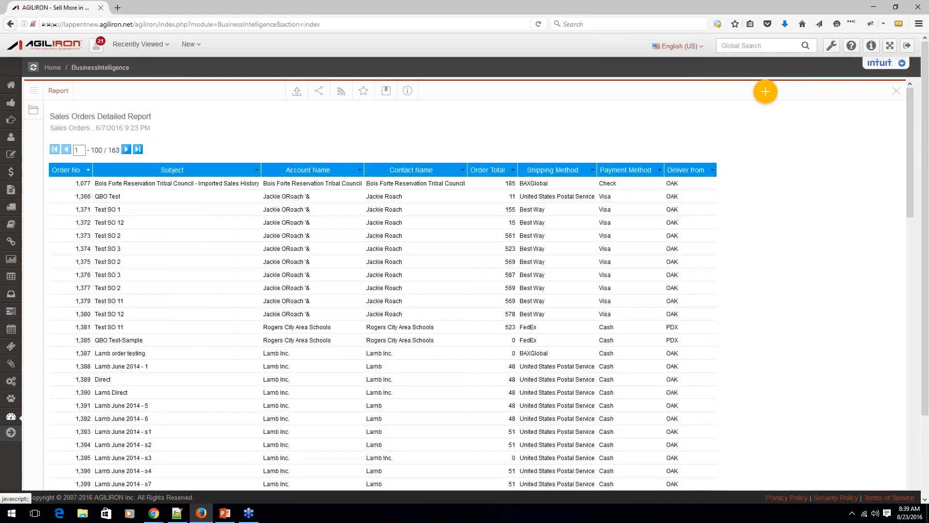
{"action": "left_click", "coordinate": [319, 91]}
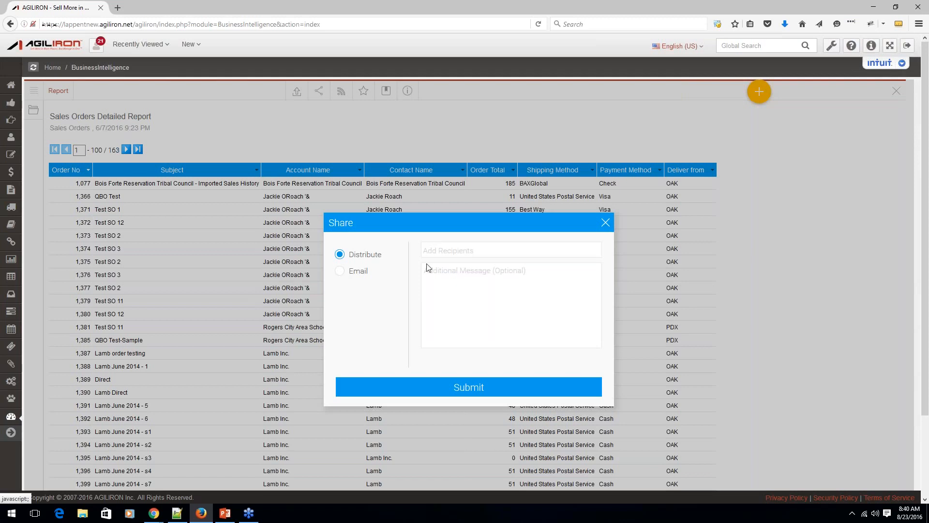
{"action": "left_click", "coordinate": [342, 272]}
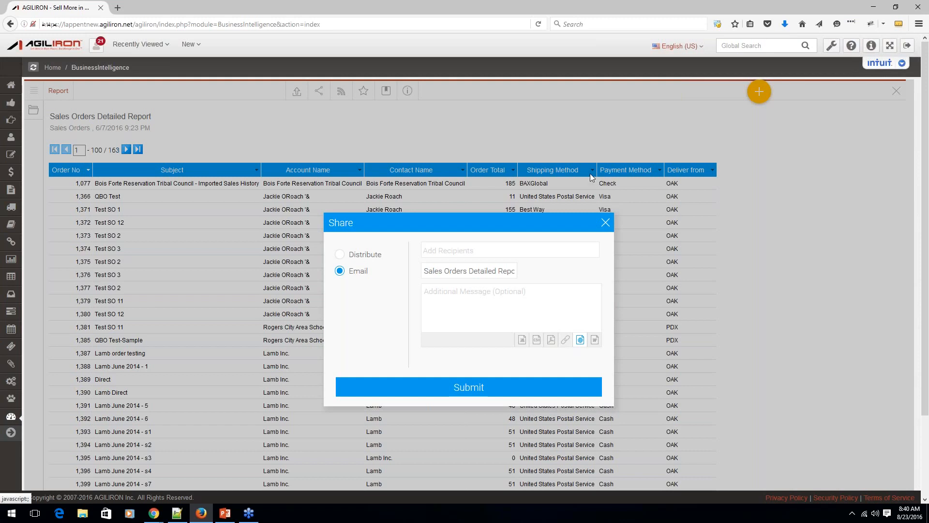
{"action": "left_click", "coordinate": [606, 223]}
Draft a personal broadcast of the report with a weekly frequency on Monday, and close it without saving the subscription.
{"action": "left_click", "coordinate": [341, 92]}
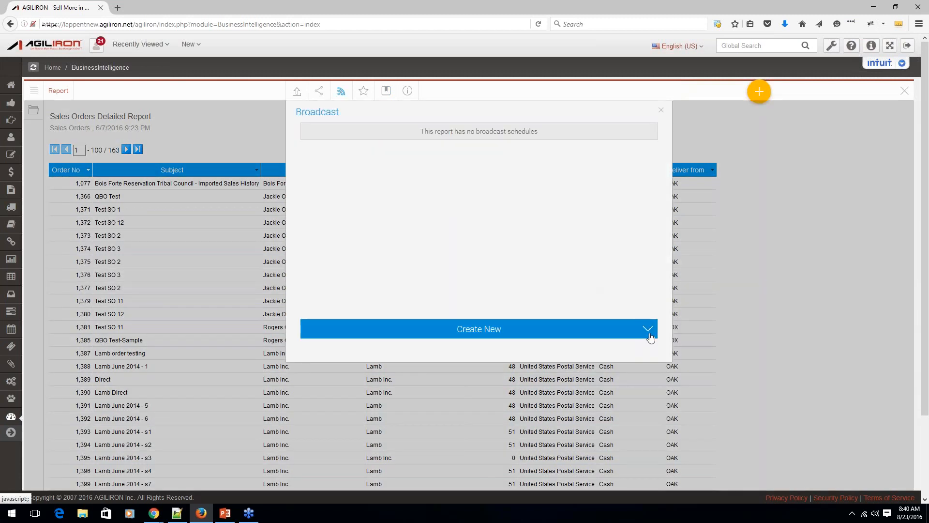
{"action": "left_click", "coordinate": [648, 330]}
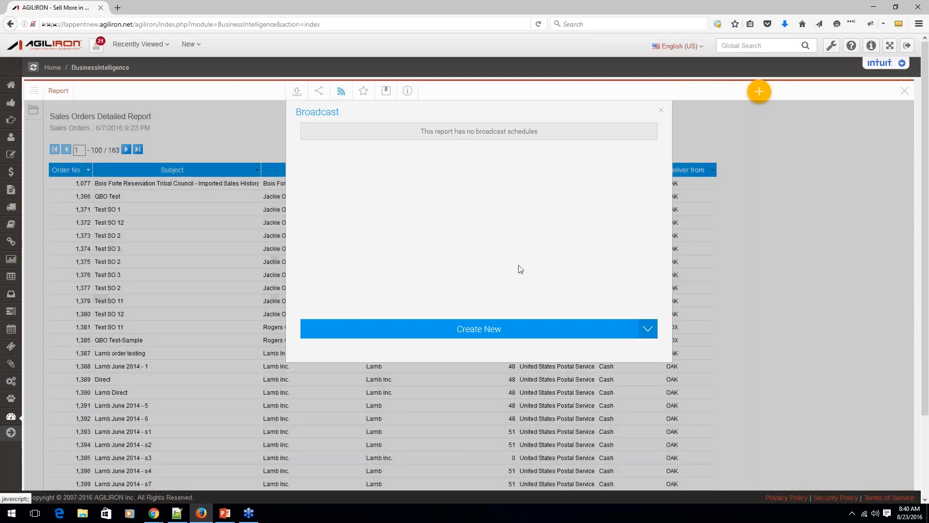
{"action": "left_click", "coordinate": [612, 386]}
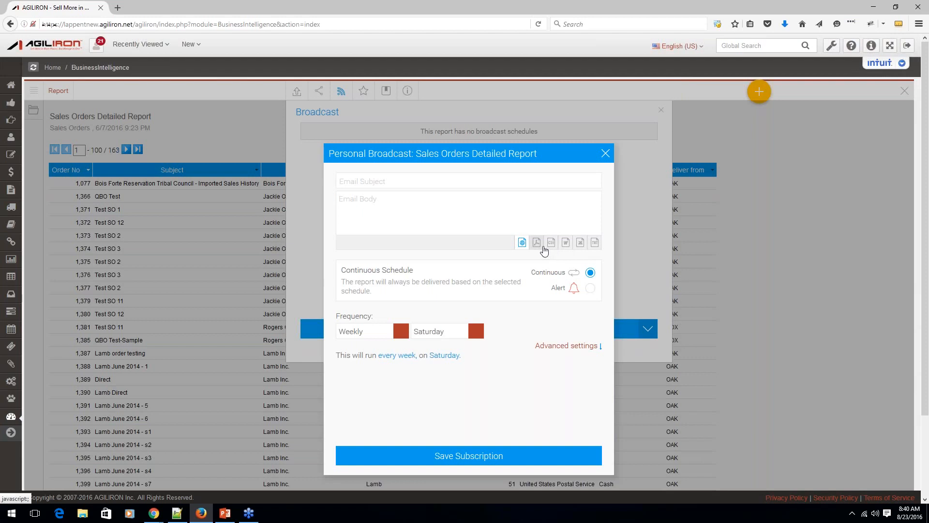
{"action": "left_click", "coordinate": [401, 333]}
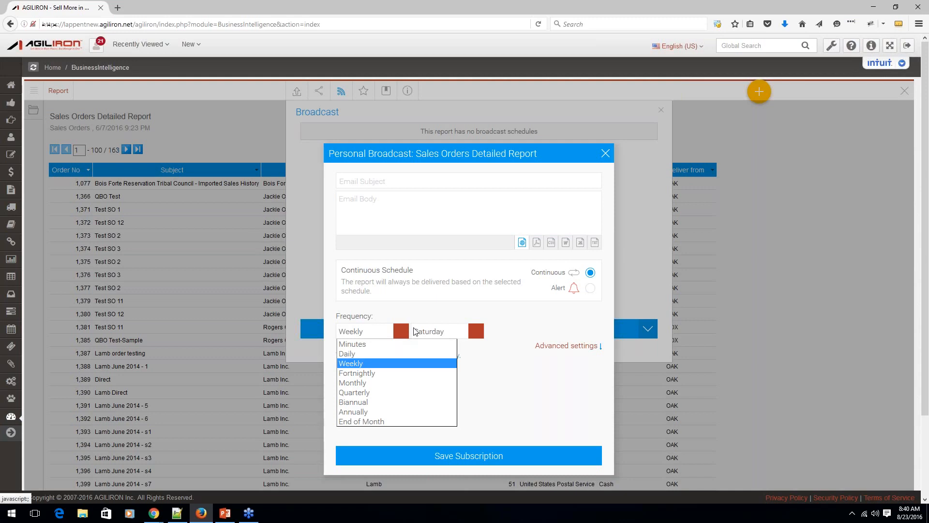
{"action": "left_click", "coordinate": [387, 364]}
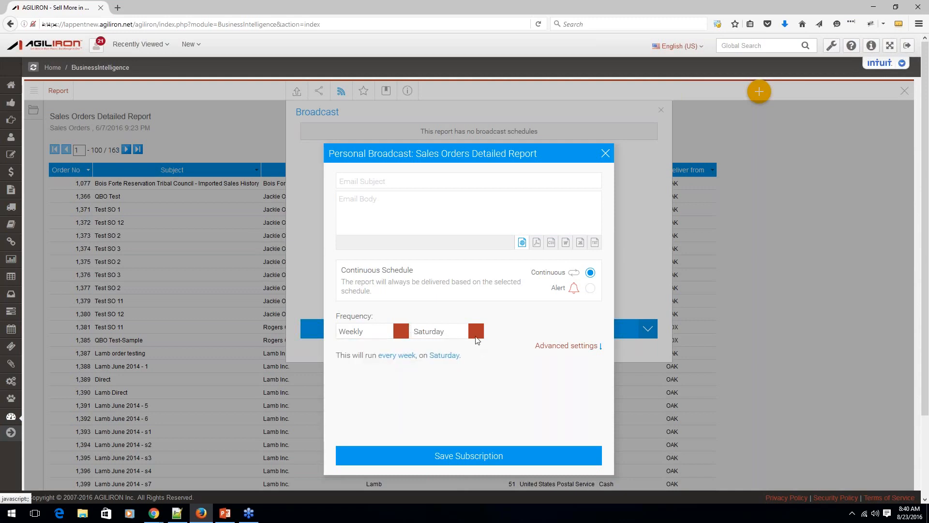
{"action": "left_click", "coordinate": [477, 337]}
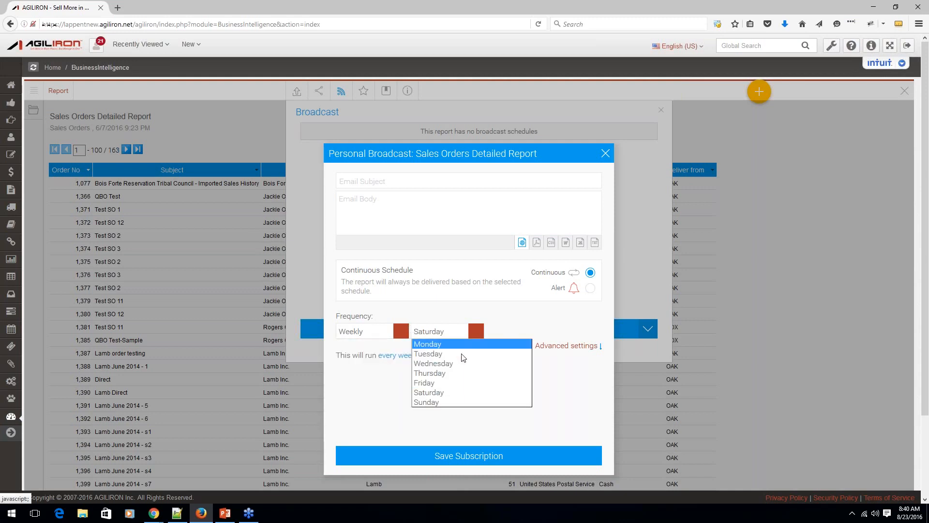
{"action": "left_click", "coordinate": [465, 343]}
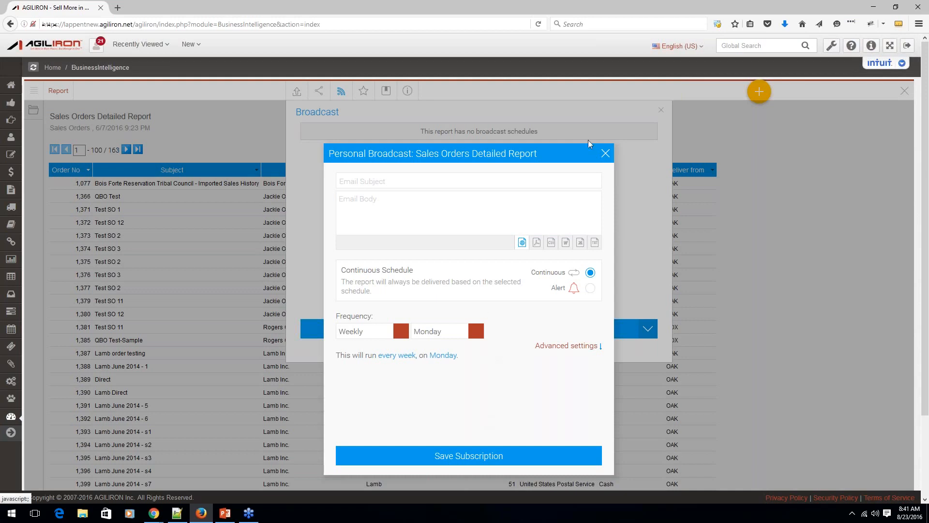
{"action": "left_click", "coordinate": [589, 167]}
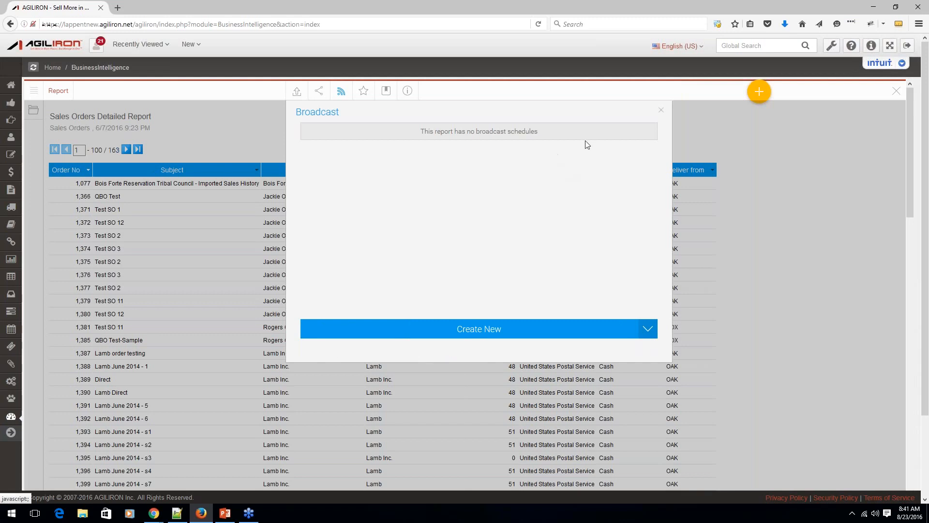
{"action": "left_click", "coordinate": [661, 110]}
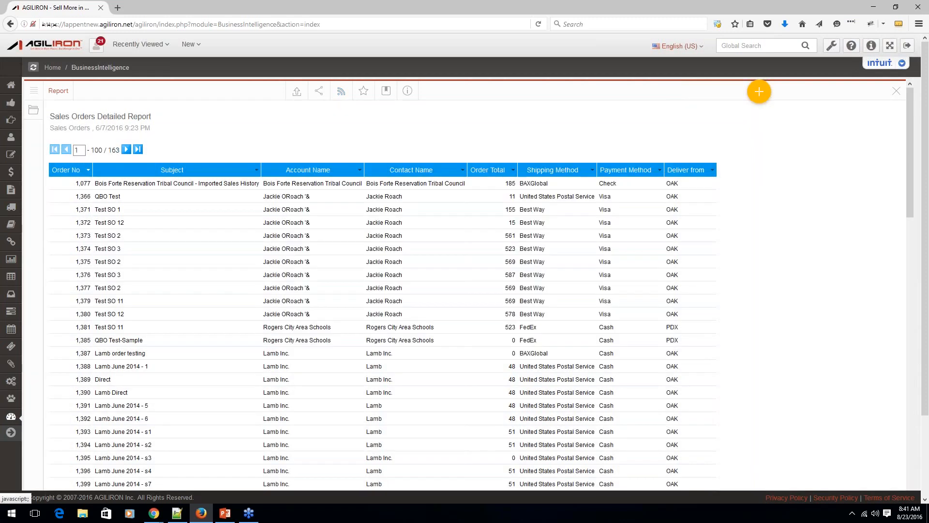
View the report's snapshot option and dismiss it without creating a snapshot.
{"action": "left_click", "coordinate": [385, 95]}
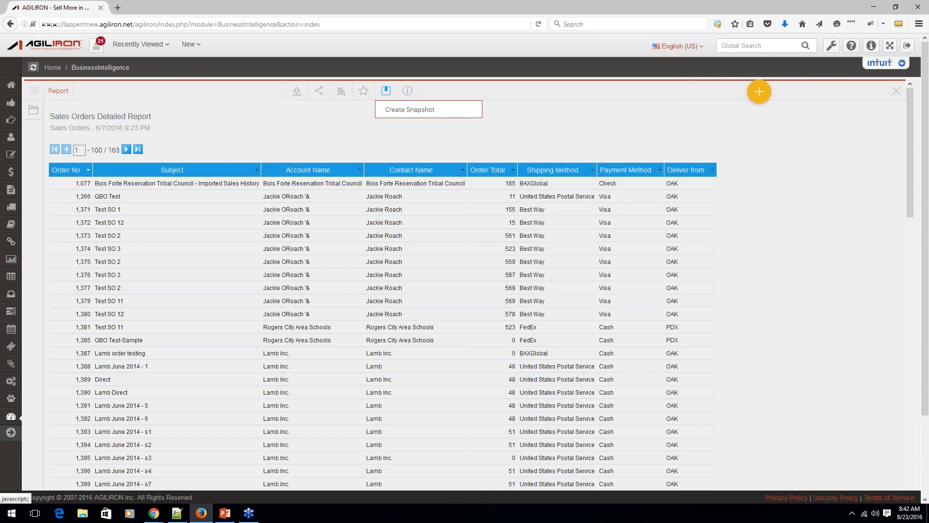
{"action": "left_click", "coordinate": [519, 144]}
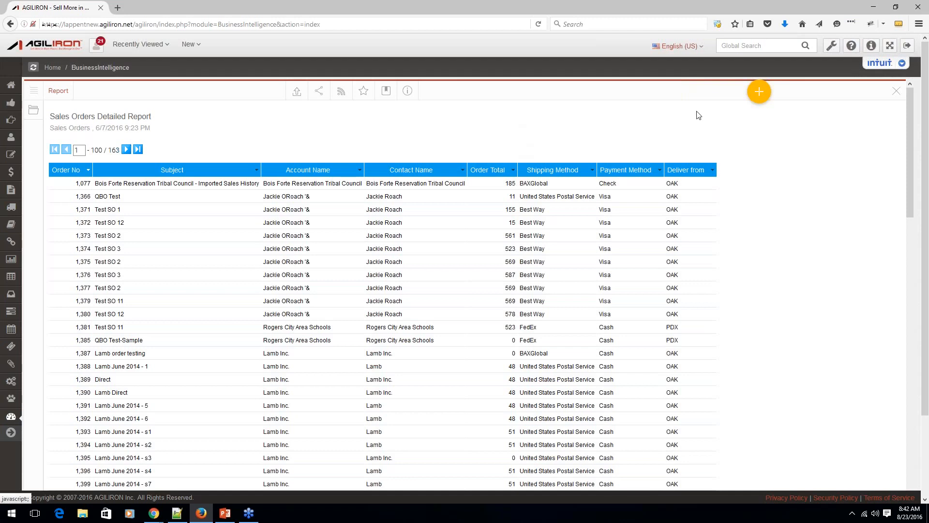
Close the open report and create a new report based on the Sales Orders view.
{"action": "left_click", "coordinate": [896, 91]}
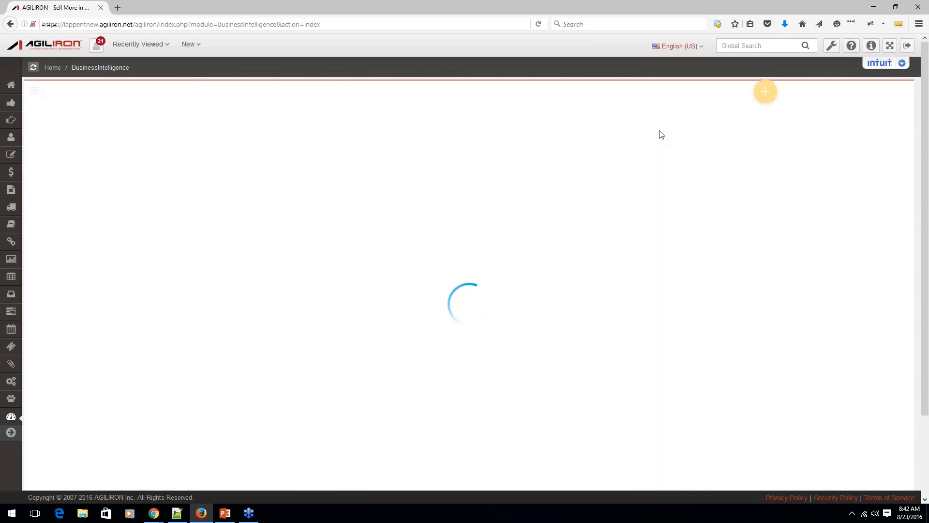
{"action": "left_click", "coordinate": [766, 94]}
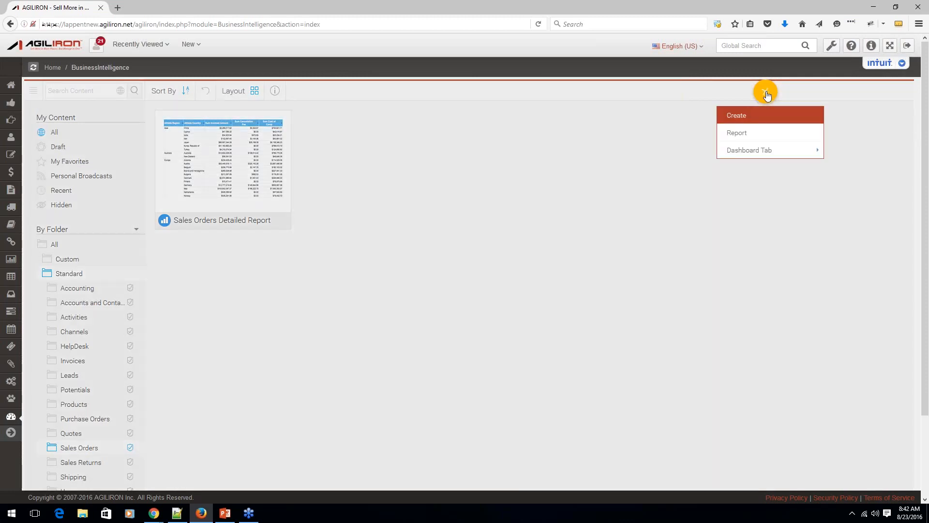
{"action": "left_click", "coordinate": [738, 133]}
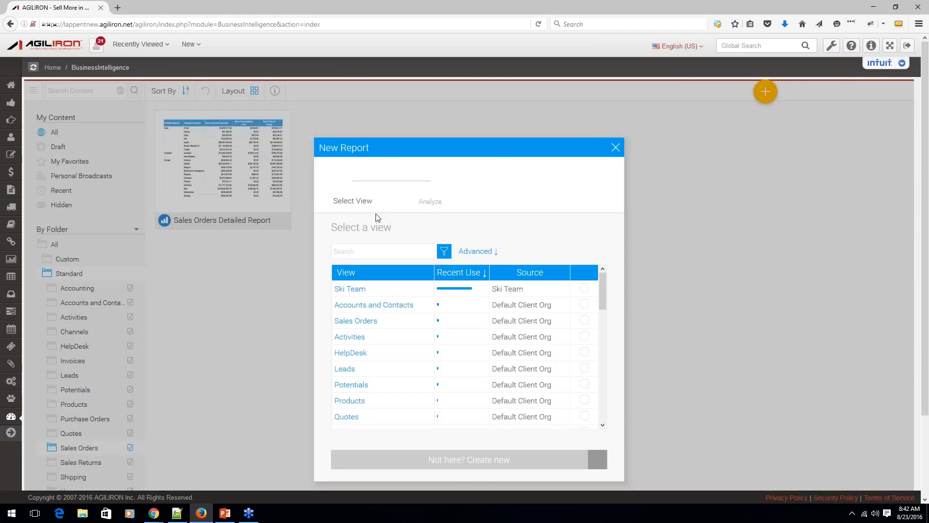
{"action": "mouse_move", "coordinate": [367, 325]}
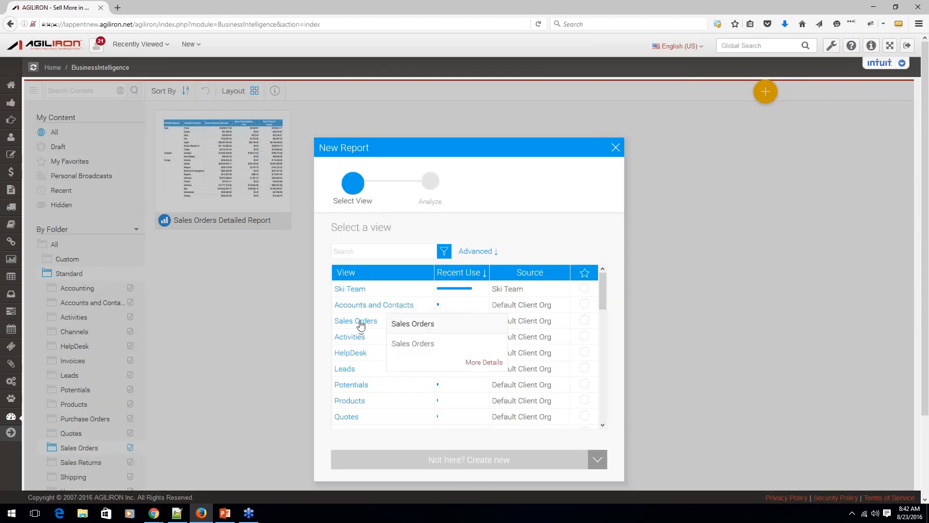
{"action": "left_click", "coordinate": [360, 322]}
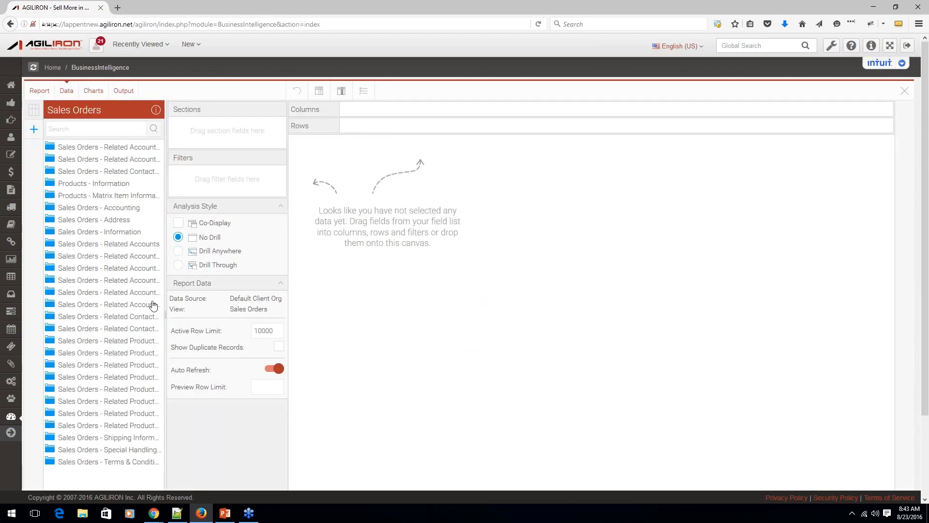
Widen the field list and add Order No, Order Total, Created Time and Channel Order ID from Sales Orders - Information as report columns.
{"action": "left_click_drag", "start_coordinate": [166, 318], "coordinate": [216, 312]}
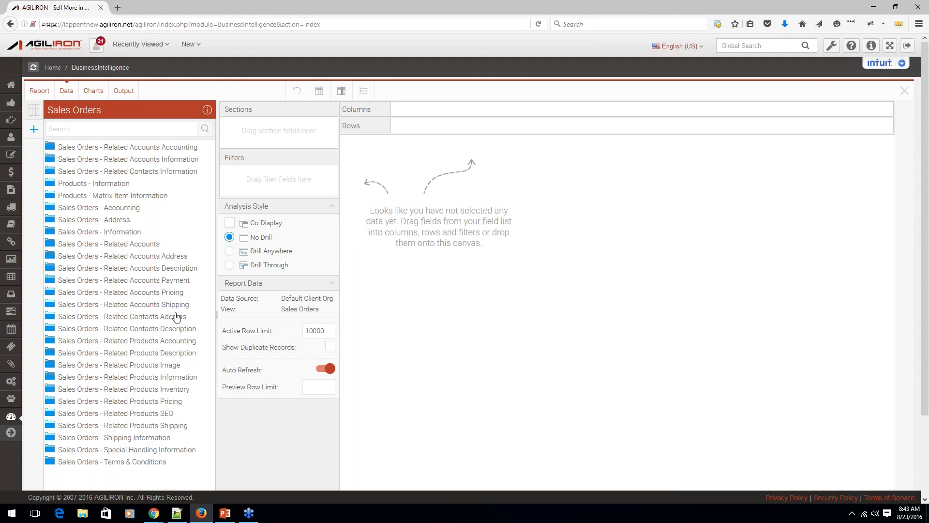
{"action": "left_click", "coordinate": [50, 232]}
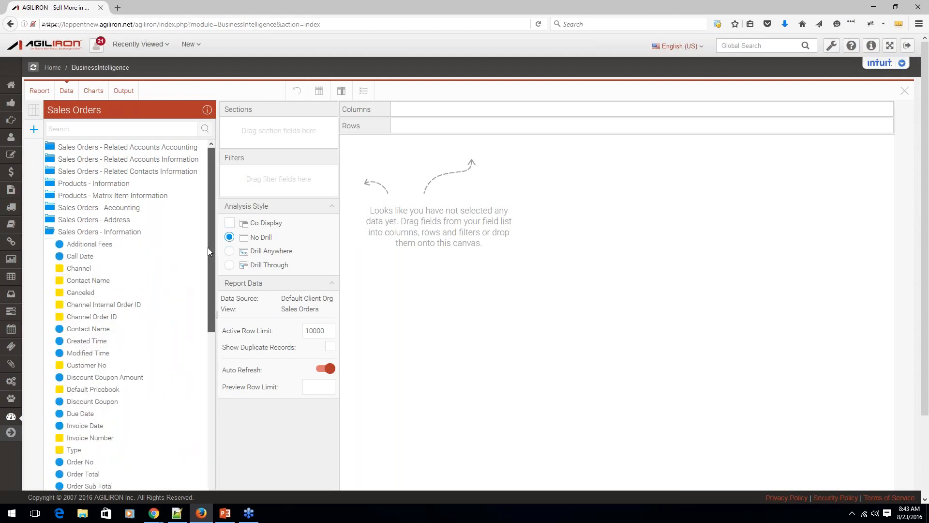
{"action": "scroll", "coordinate": [209, 270], "scroll_direction": "down", "scroll_amount": 3}
{"action": "scroll", "coordinate": [209, 270], "scroll_direction": "down", "scroll_amount": 3}
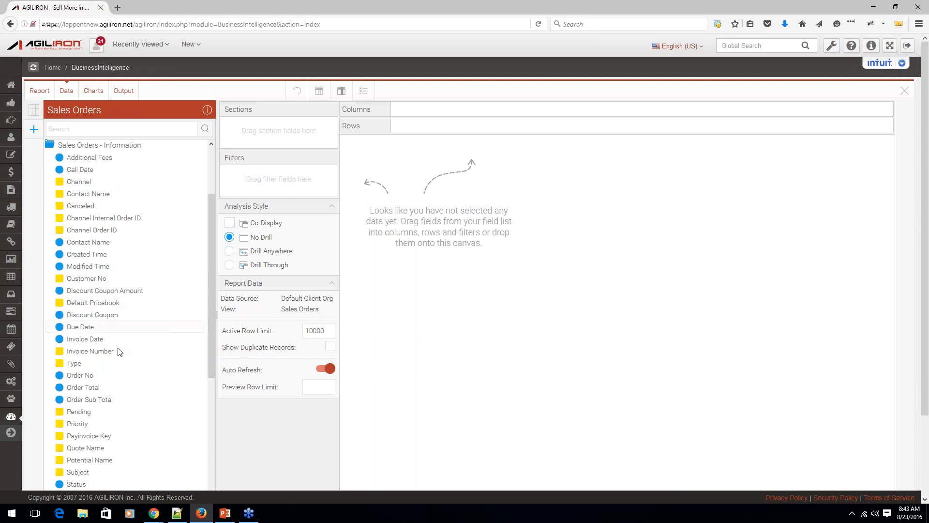
{"action": "left_click_drag", "start_coordinate": [81, 377], "coordinate": [408, 340]}
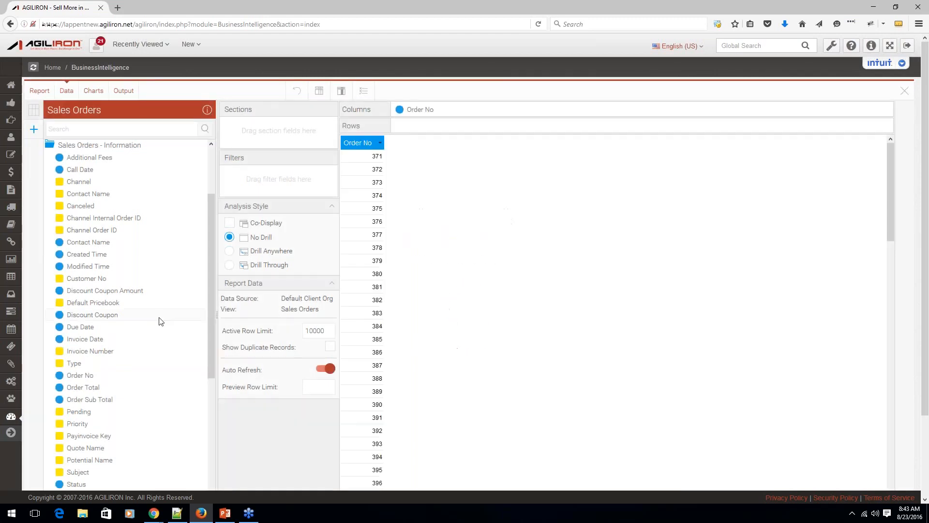
{"action": "left_click_drag", "start_coordinate": [91, 391], "coordinate": [392, 329]}
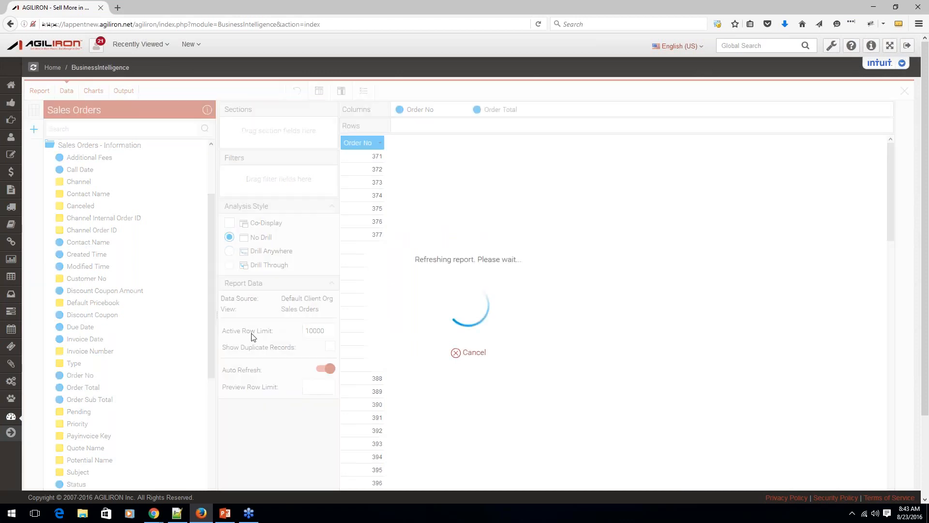
{"action": "left_click_drag", "start_coordinate": [97, 258], "coordinate": [455, 317]}
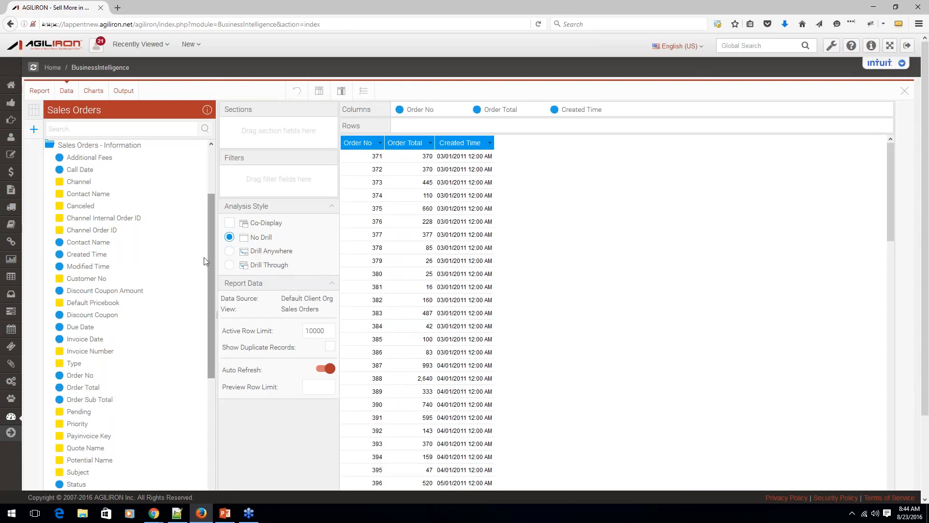
{"action": "left_click_drag", "start_coordinate": [232, 222], "coordinate": [605, 206]}
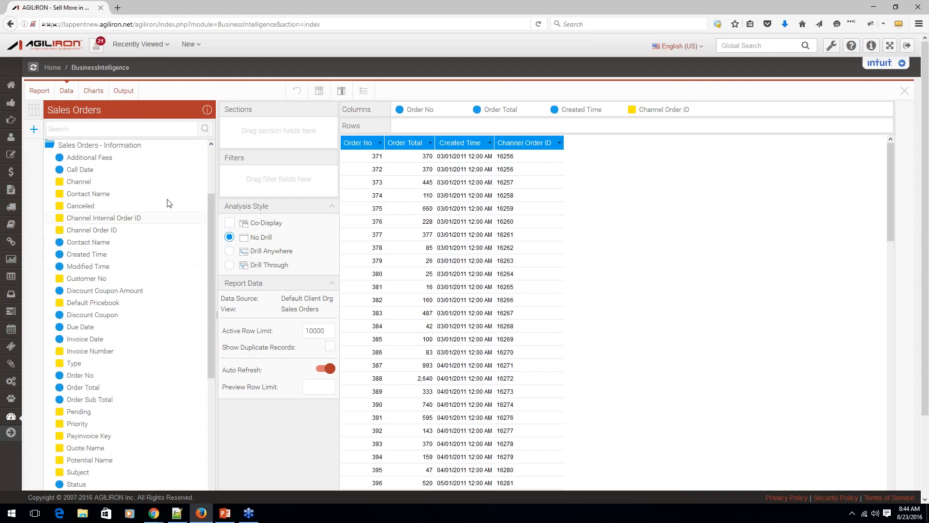
Add Account Name from Sales Orders - Related Accounts Information as the last report column.
{"action": "scroll", "coordinate": [134, 161], "scroll_direction": "up", "scroll_amount": 3}
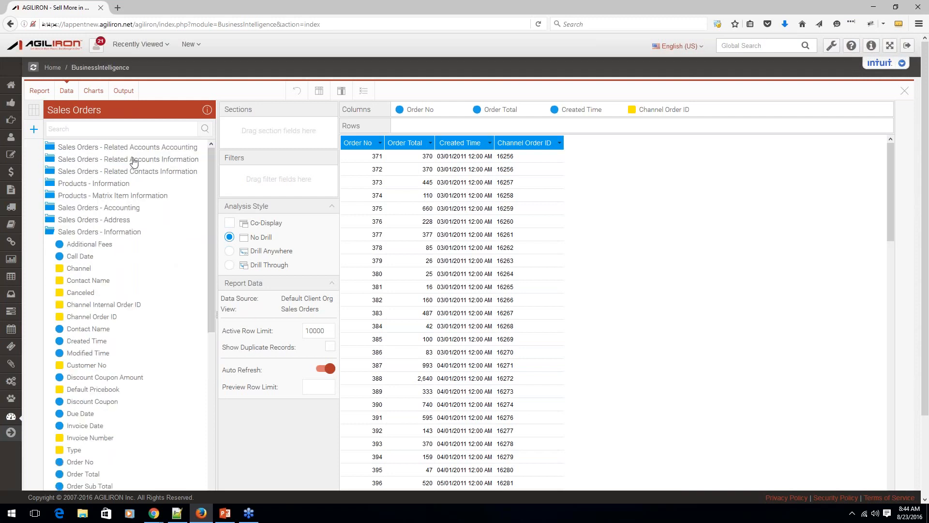
{"action": "left_click", "coordinate": [134, 162]}
{"action": "left_click_drag", "start_coordinate": [108, 172], "coordinate": [640, 194]}
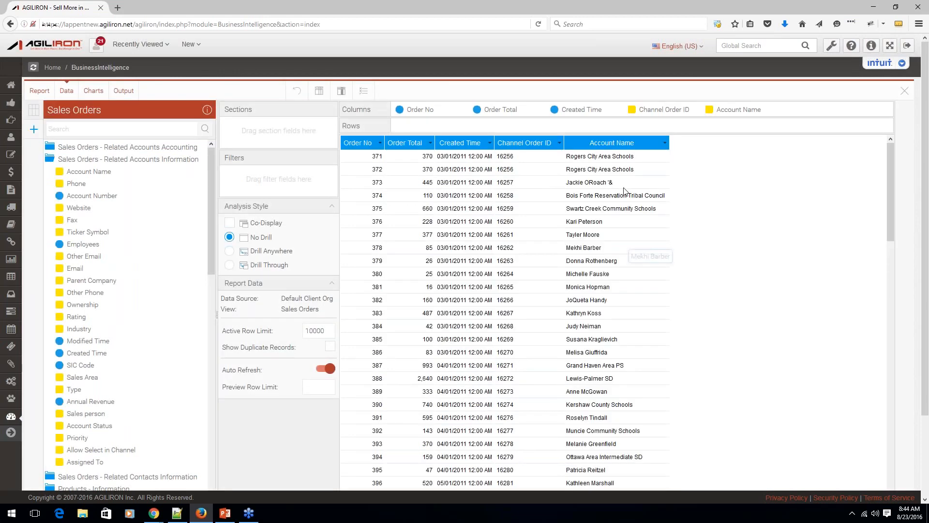
Reorder the report columns to Account Name, Created Time, Order No, Channel Order ID, Order Total.
{"action": "left_click_drag", "start_coordinate": [612, 144], "coordinate": [349, 145]}
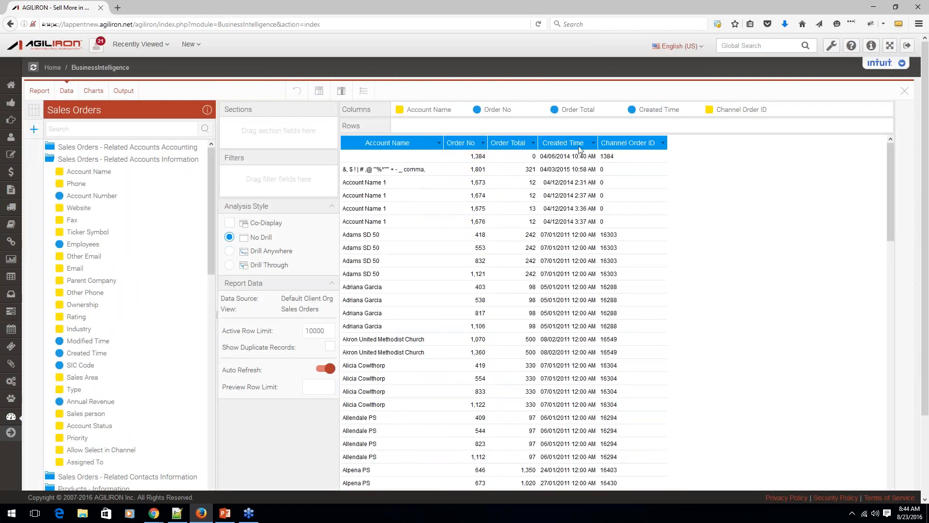
{"action": "left_click_drag", "start_coordinate": [579, 148], "coordinate": [450, 145]}
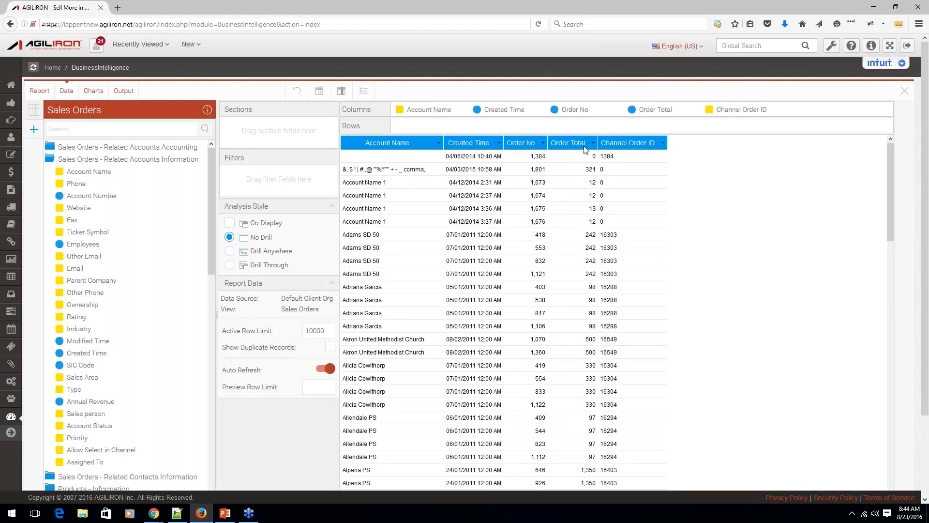
{"action": "left_click_drag", "start_coordinate": [627, 141], "coordinate": [545, 143]}
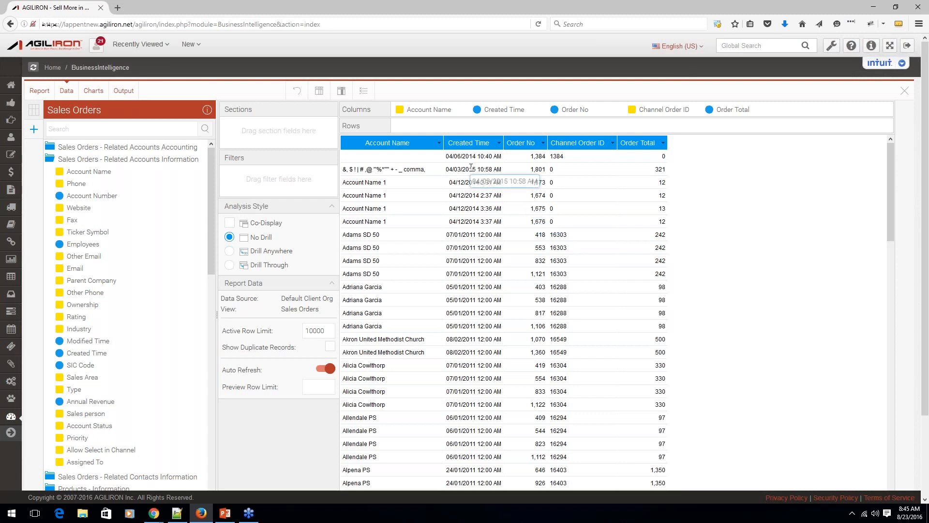
Enable Suppress Duplicates in the Account Name column's formatting.
{"action": "left_click", "coordinate": [439, 142]}
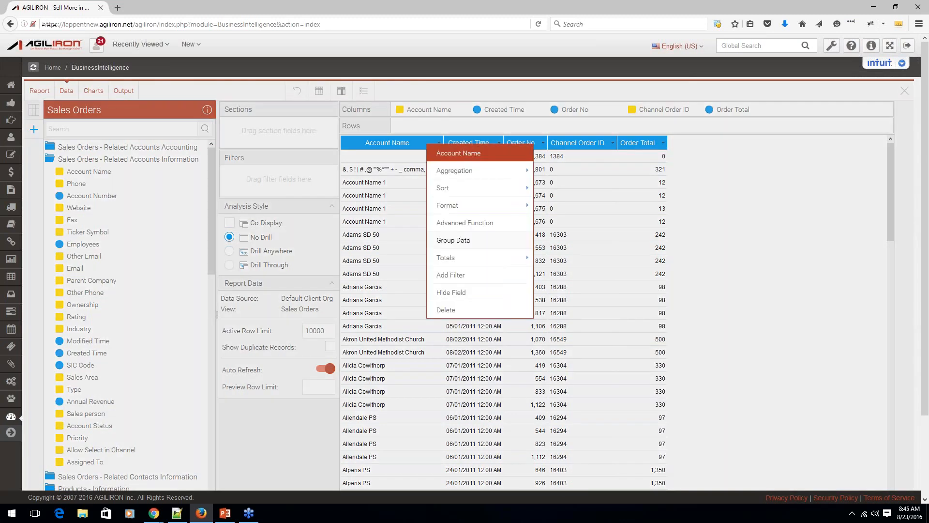
{"action": "mouse_move", "coordinate": [484, 206]}
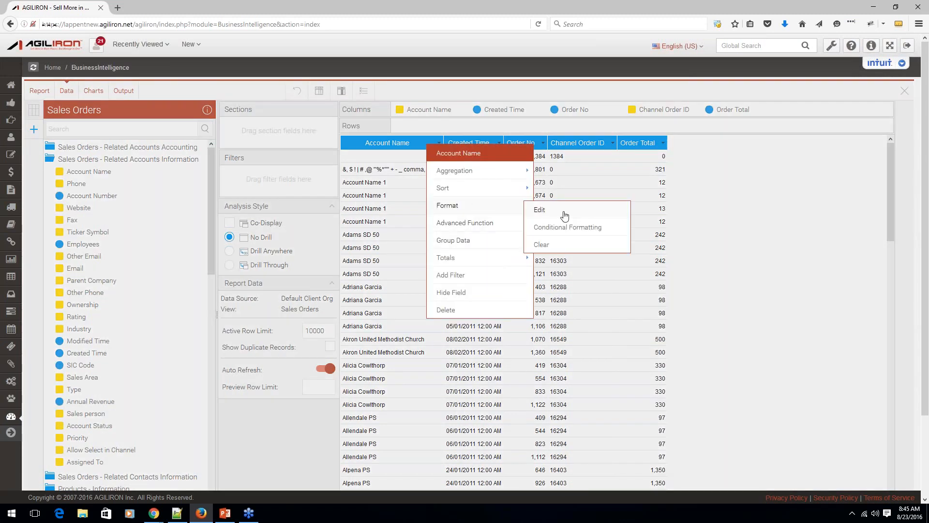
{"action": "left_click", "coordinate": [557, 226]}
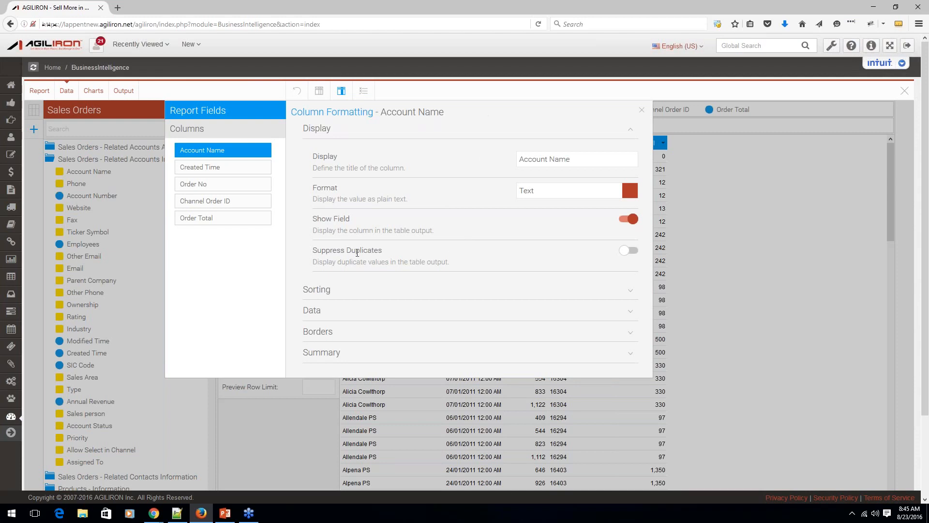
{"action": "left_click", "coordinate": [633, 252]}
{"action": "left_click", "coordinate": [642, 110]}
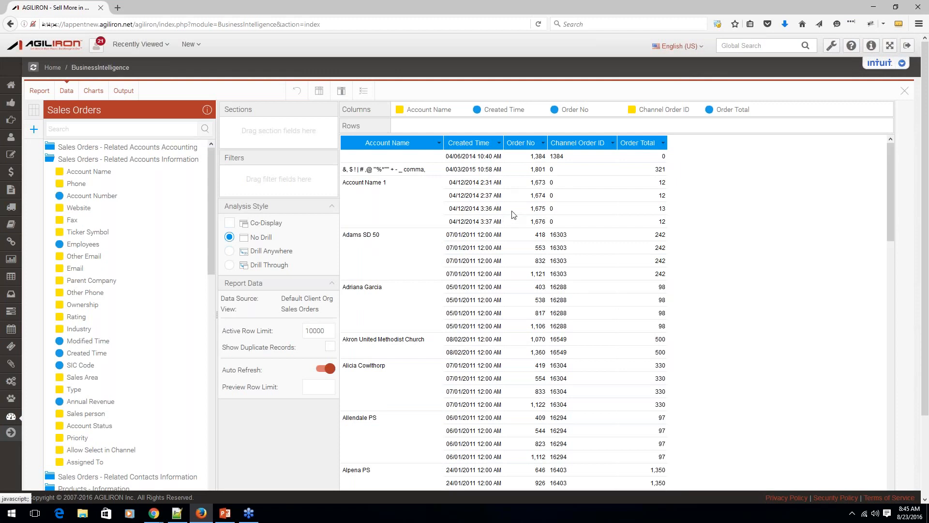
Turn off the thousand separator in the Order No column's formatting.
{"action": "left_click", "coordinate": [543, 143]}
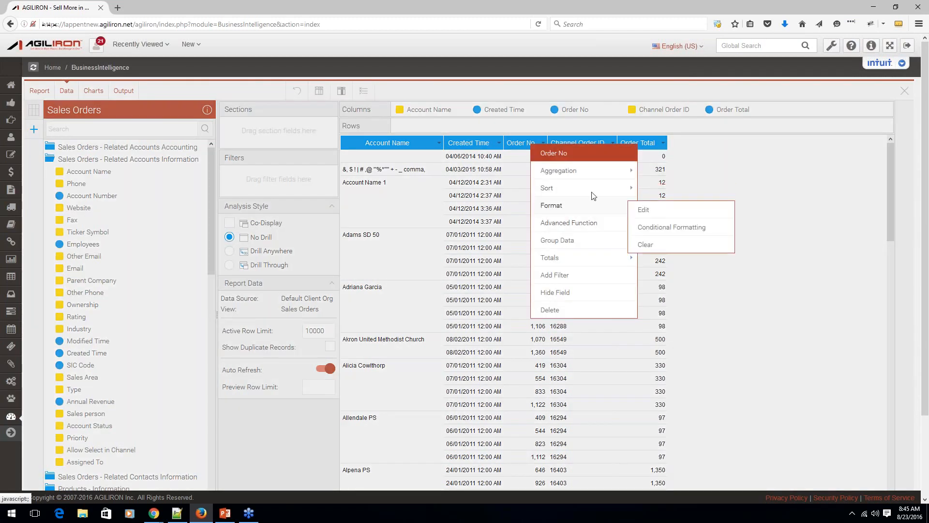
{"action": "mouse_move", "coordinate": [595, 206]}
{"action": "left_click", "coordinate": [640, 212]}
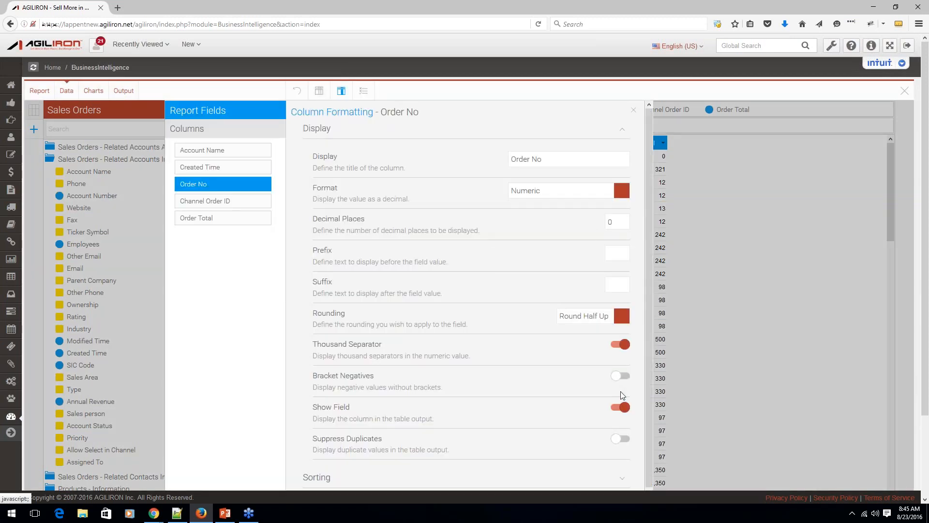
{"action": "left_click", "coordinate": [616, 346]}
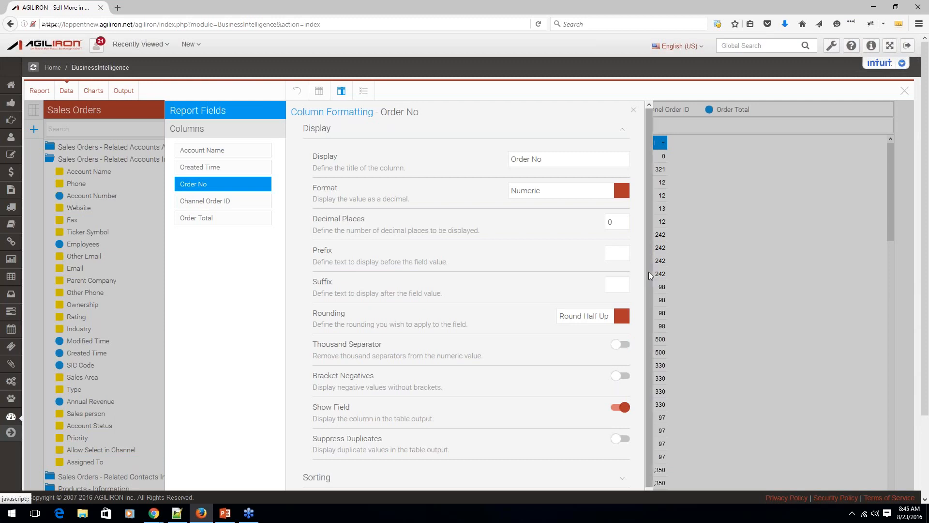
{"action": "left_click", "coordinate": [634, 110]}
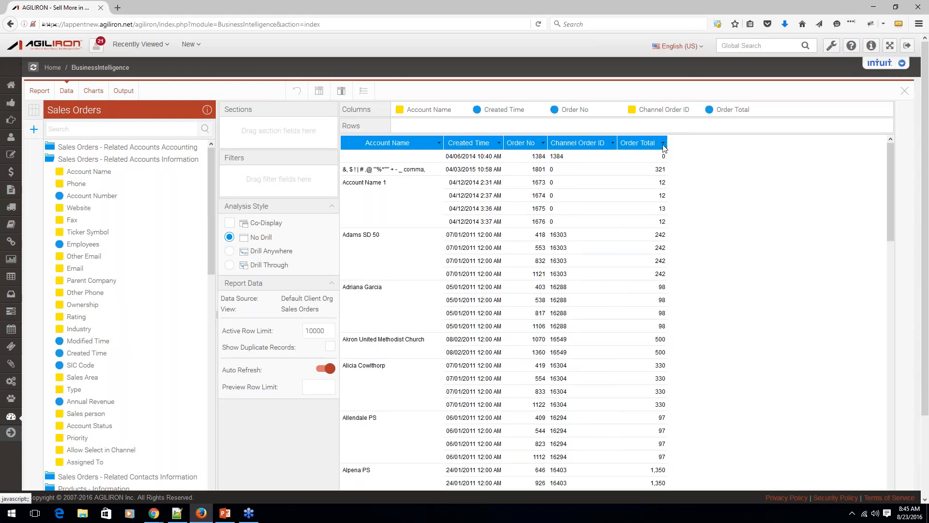
Format the Order Total column with 2 decimal places and a $ prefix.
{"action": "left_click", "coordinate": [663, 142]}
{"action": "mouse_move", "coordinate": [685, 207]}
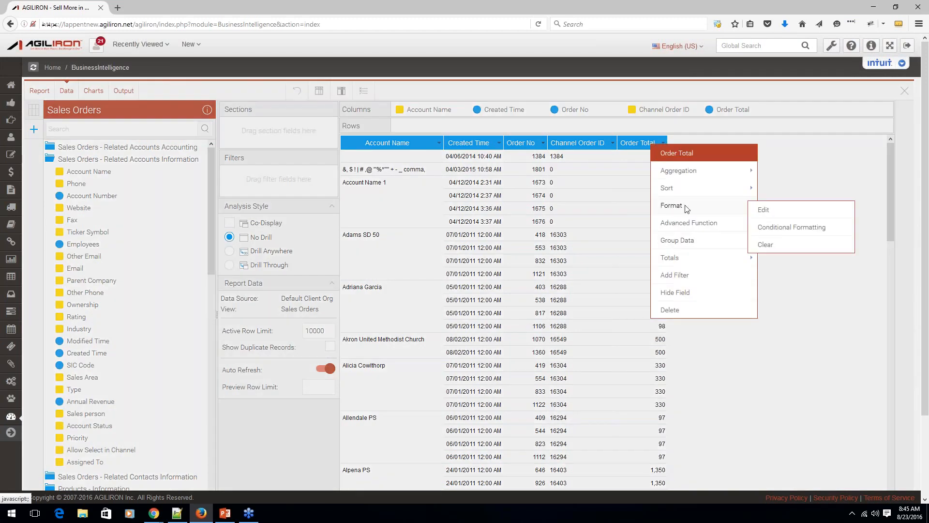
{"action": "left_click", "coordinate": [768, 213]}
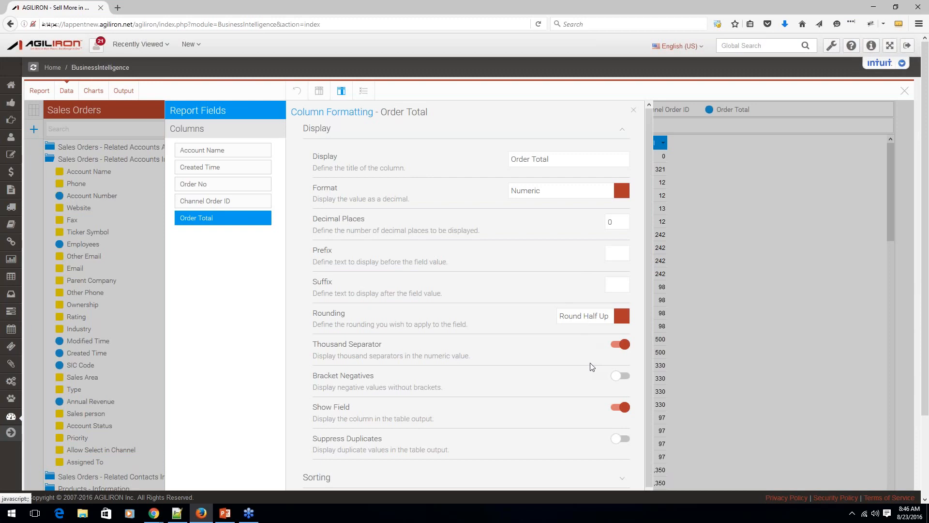
{"action": "left_click", "coordinate": [619, 220]}
{"action": "type", "text": "2"}
{"action": "type", "text": "$"}
{"action": "left_click", "coordinate": [633, 110]}
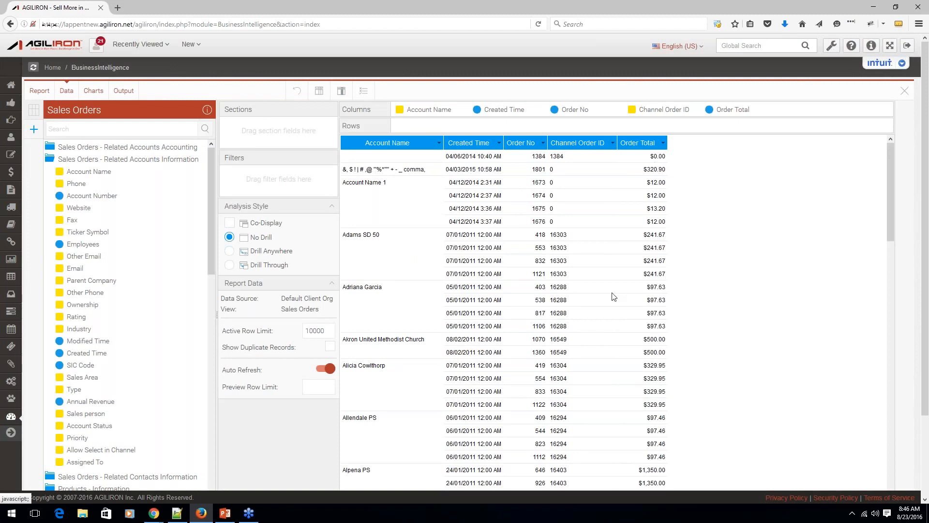
Change the Account Name column's display title to Customer.
{"action": "left_click", "coordinate": [439, 141]}
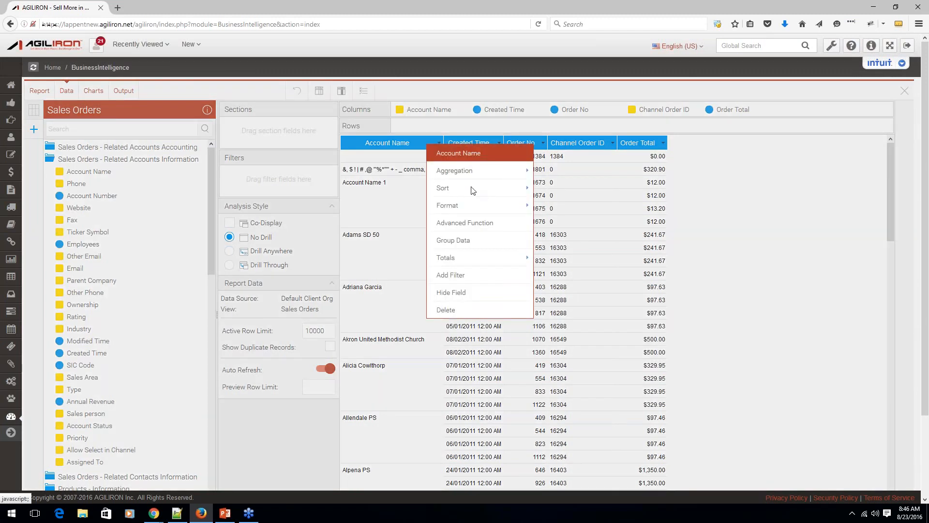
{"action": "mouse_move", "coordinate": [492, 208]}
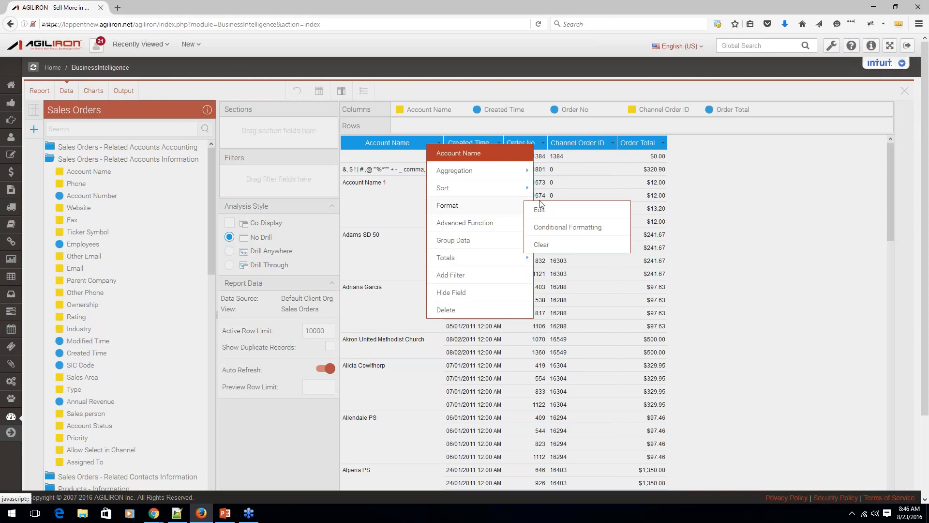
{"action": "left_click", "coordinate": [537, 215]}
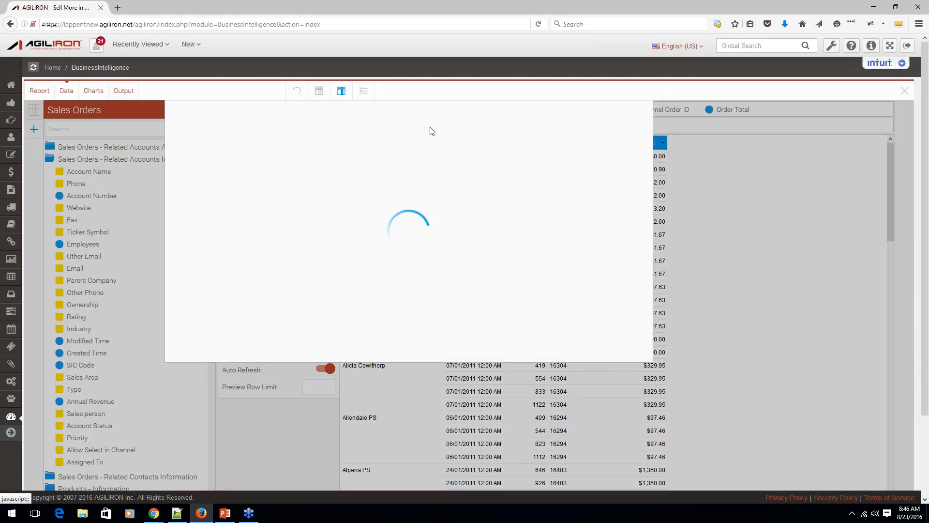
{"action": "left_click_drag", "start_coordinate": [571, 161], "coordinate": [519, 159]}
{"action": "type", "text": "C"}
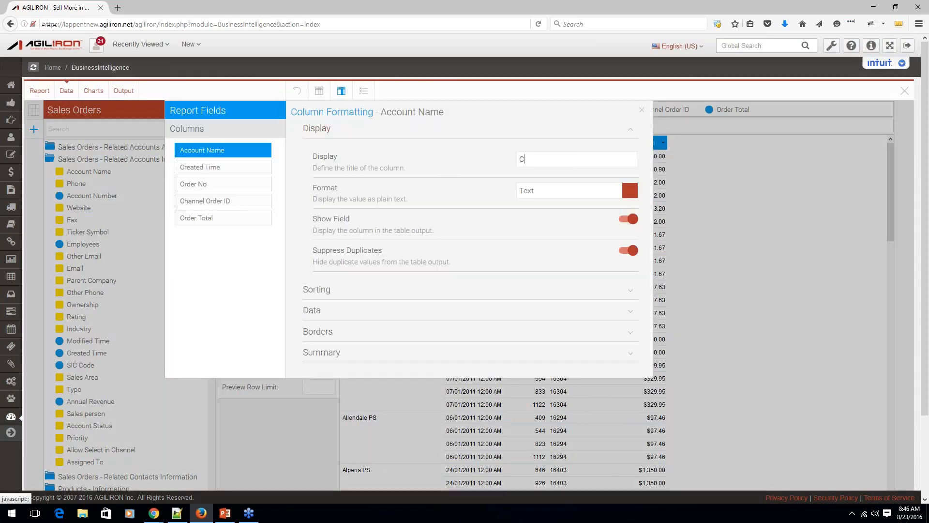
{"action": "type", "text": "ustomer"}
{"action": "left_click", "coordinate": [643, 112]}
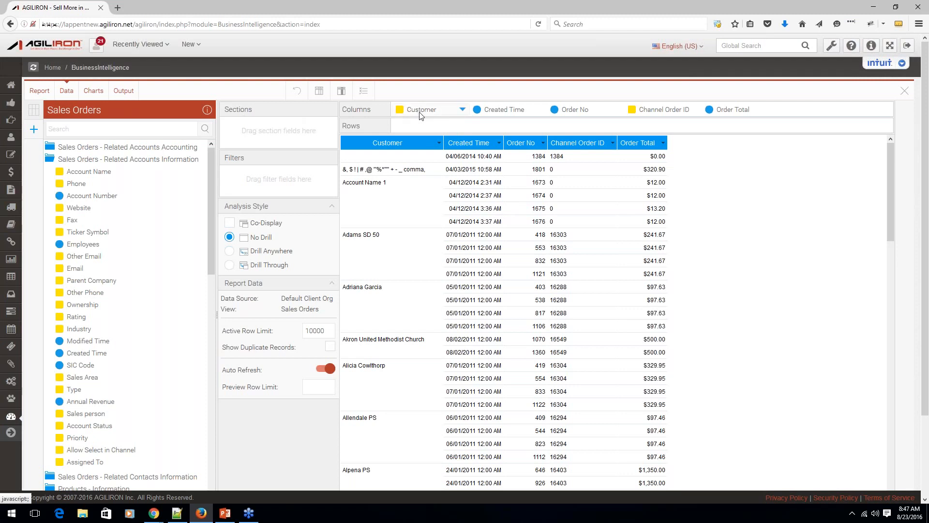
Move the Customer field from the columns to the report sections and generate the report output.
{"action": "left_click_drag", "start_coordinate": [407, 114], "coordinate": [264, 131]}
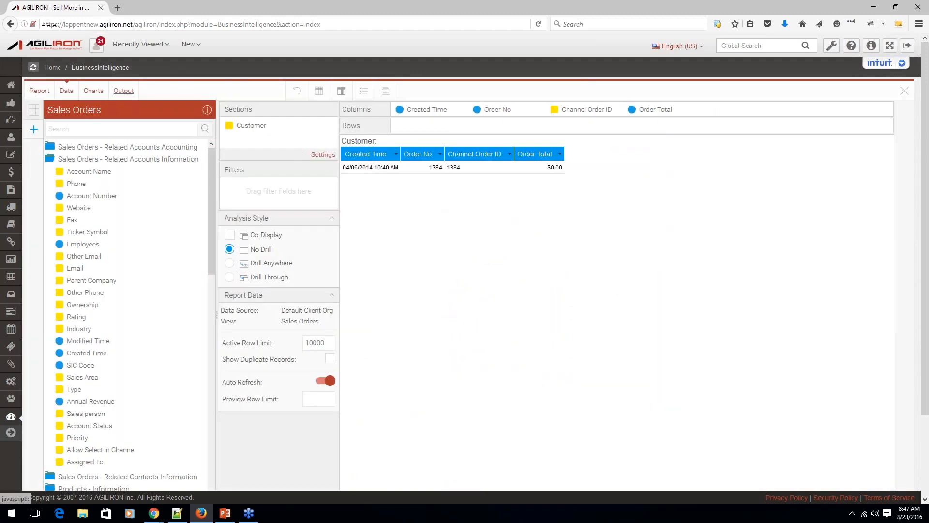
{"action": "left_click", "coordinate": [124, 91]}
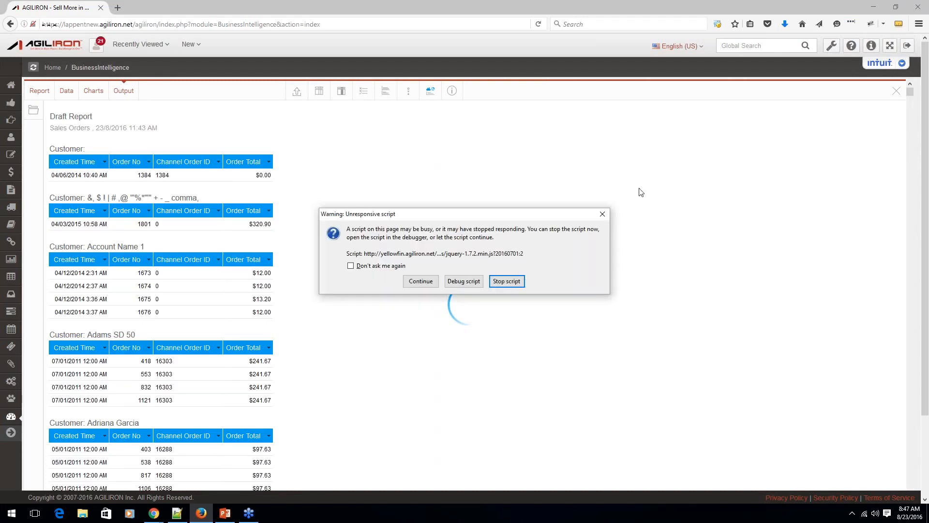
Dismiss the unresponsive script warning and set the Customer section's style to Tabbed in the section formatting.
{"action": "left_click", "coordinate": [602, 214]}
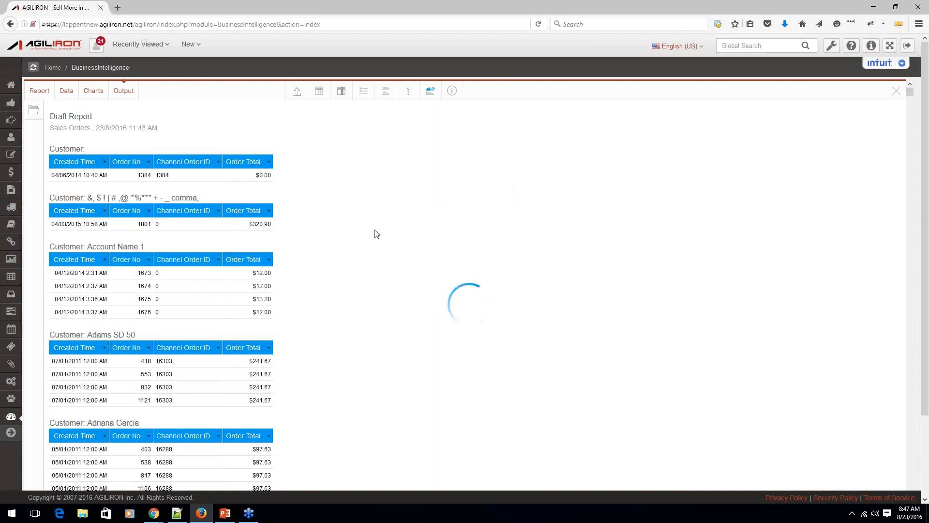
{"action": "scroll", "coordinate": [324, 243], "scroll_direction": "down", "scroll_amount": 1}
{"action": "scroll", "coordinate": [324, 243], "scroll_direction": "down", "scroll_amount": 10}
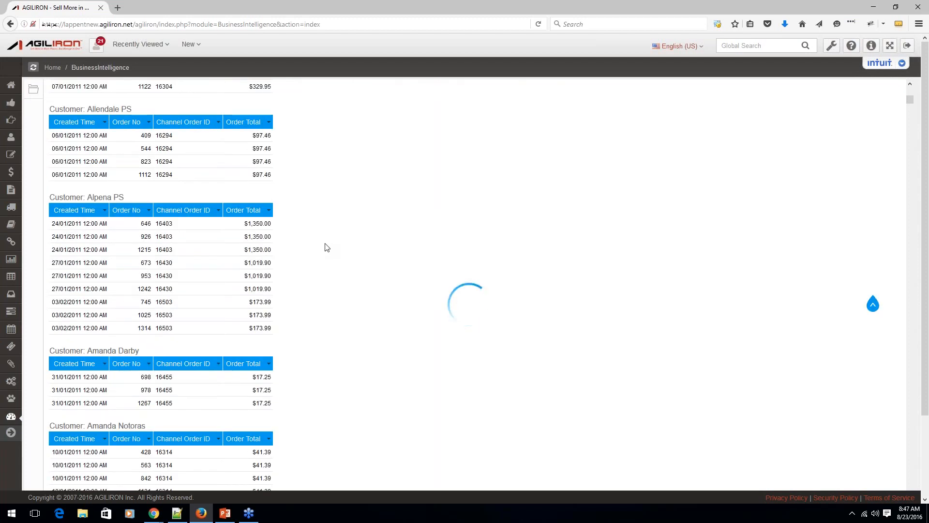
{"action": "scroll", "coordinate": [326, 246], "scroll_direction": "up", "scroll_amount": 10}
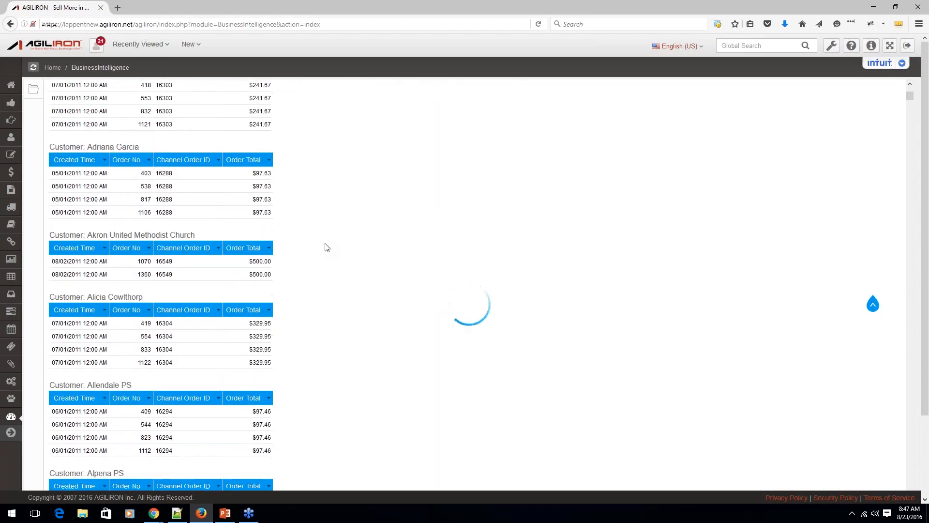
{"action": "left_click", "coordinate": [387, 93]}
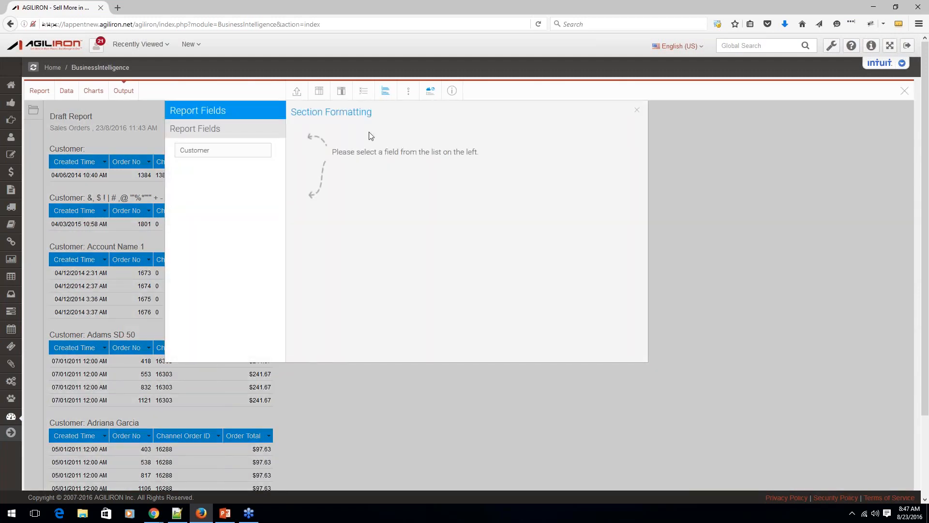
{"action": "left_click", "coordinate": [223, 151]}
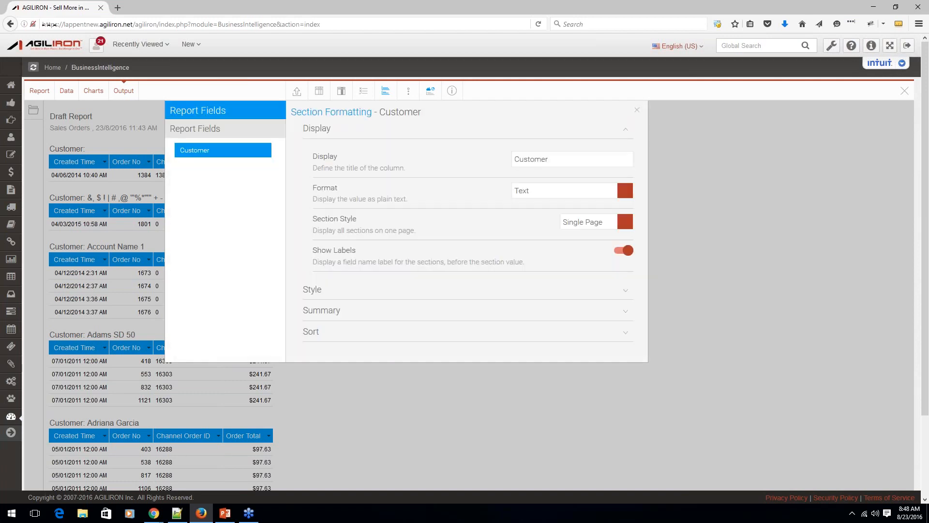
{"action": "left_click", "coordinate": [626, 222]}
{"action": "left_click", "coordinate": [549, 260]}
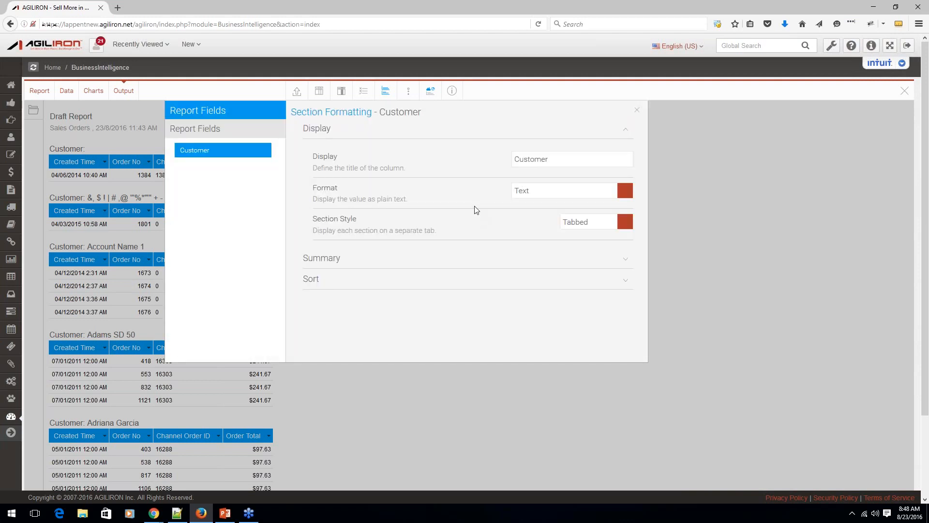
{"action": "left_click", "coordinate": [637, 110]}
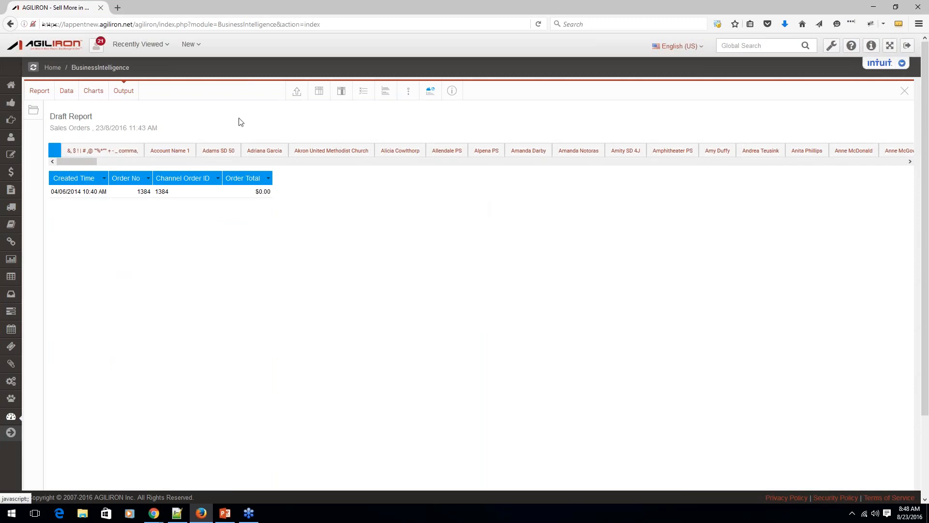
View the orders for Akron United Methodist Church in the tabbed output, keeping the report open as a draft.
{"action": "left_click", "coordinate": [230, 150]}
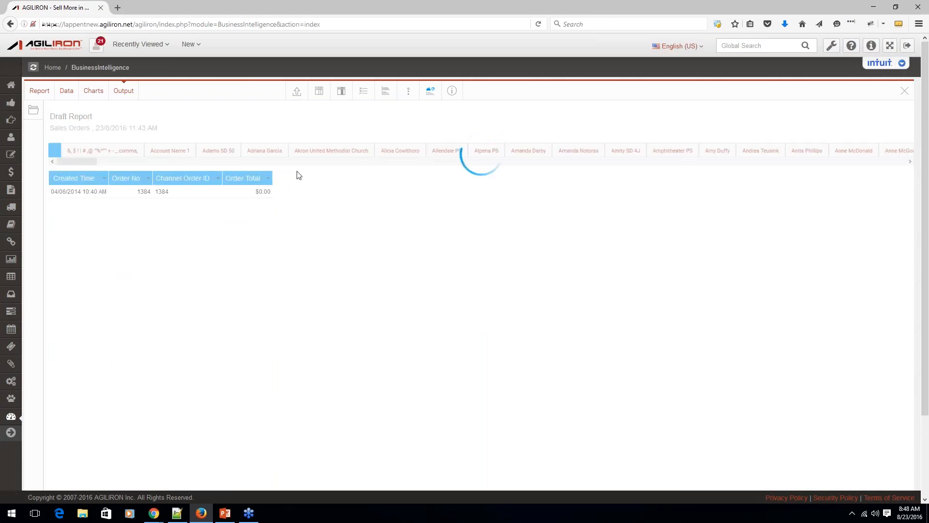
{"action": "left_click", "coordinate": [330, 150]}
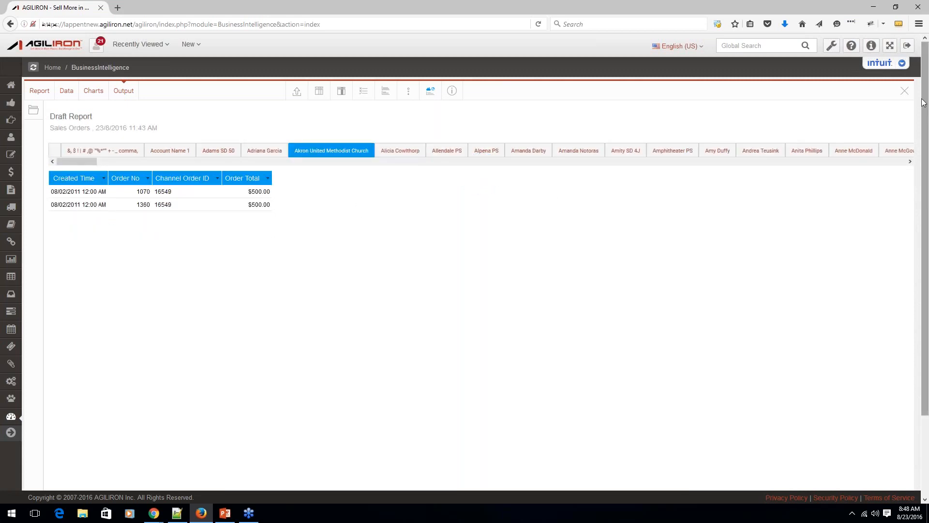
{"action": "left_click", "coordinate": [905, 90]}
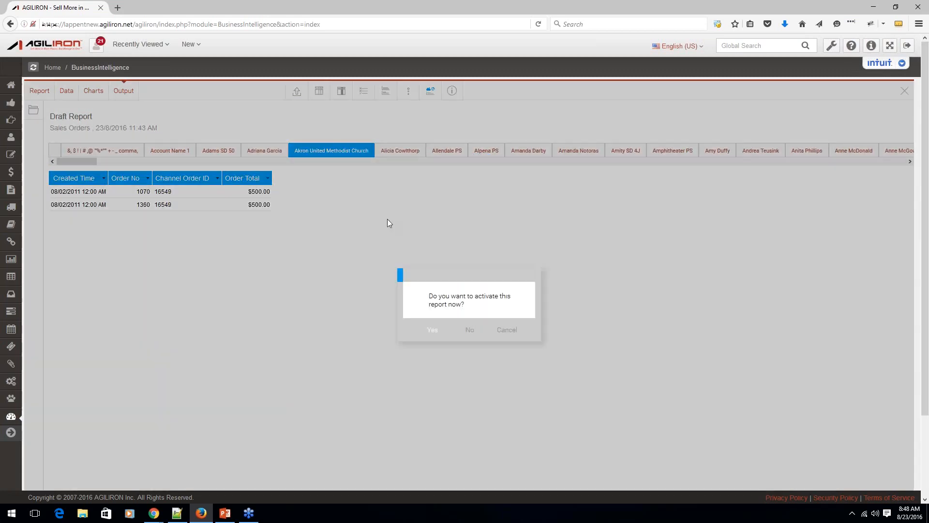
{"action": "left_click", "coordinate": [507, 330]}
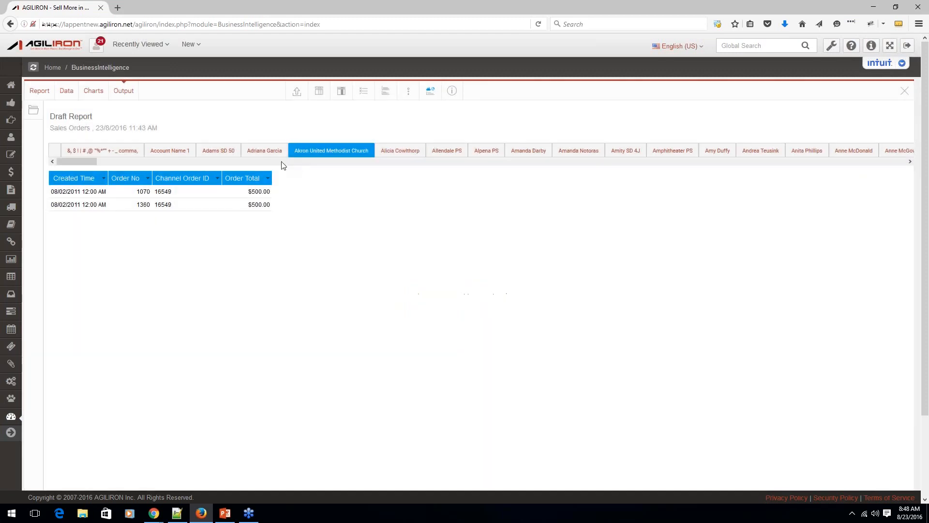
Move the Customer field from the sections back to the first report column and add Account Name as a filter.
{"action": "left_click", "coordinate": [67, 92]}
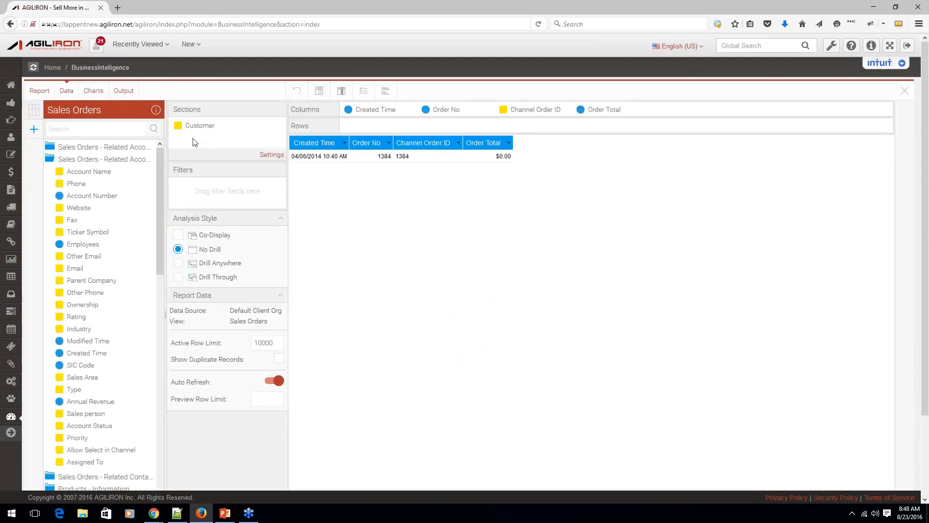
{"action": "left_click_drag", "start_coordinate": [194, 134], "coordinate": [376, 115]}
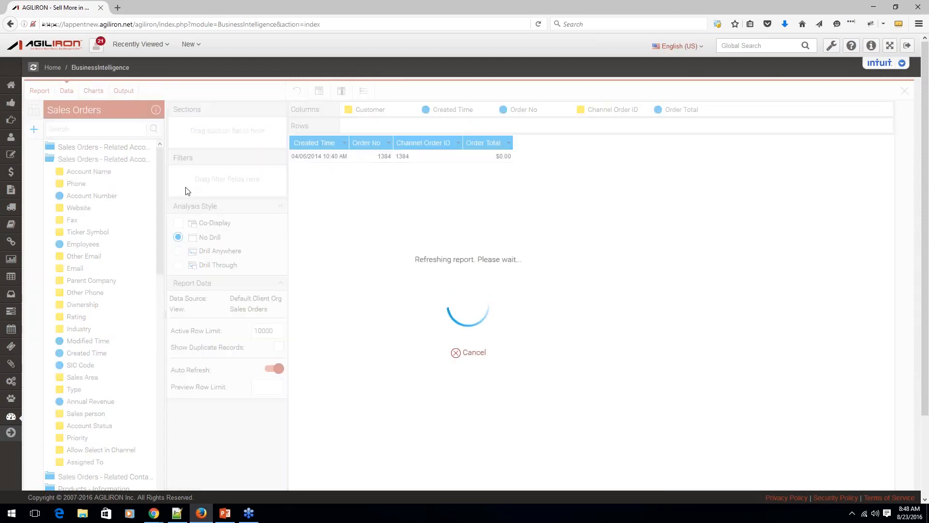
{"action": "left_click_drag", "start_coordinate": [81, 177], "coordinate": [219, 180]}
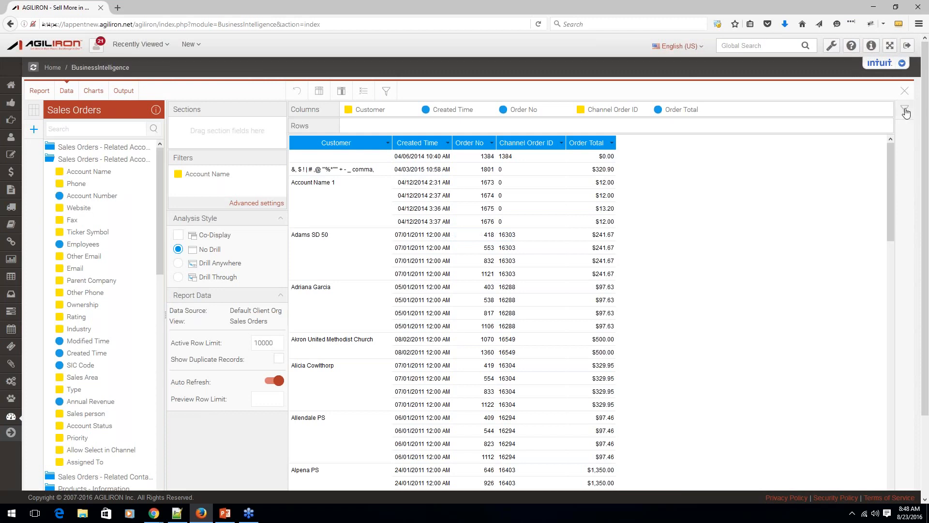
Open the value search for the Account Name filter and close it without choosing any values.
{"action": "left_click", "coordinate": [907, 113]}
{"action": "left_click", "coordinate": [878, 138]}
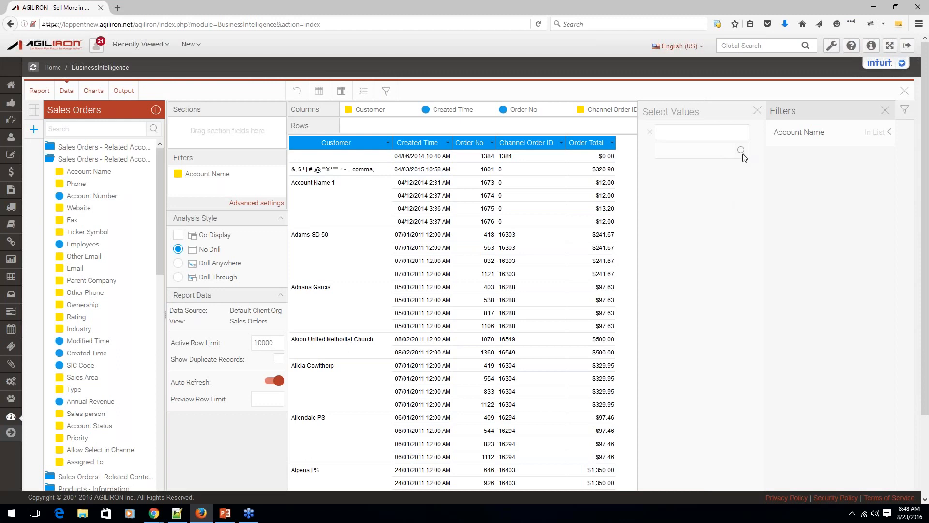
{"action": "left_click", "coordinate": [742, 150]}
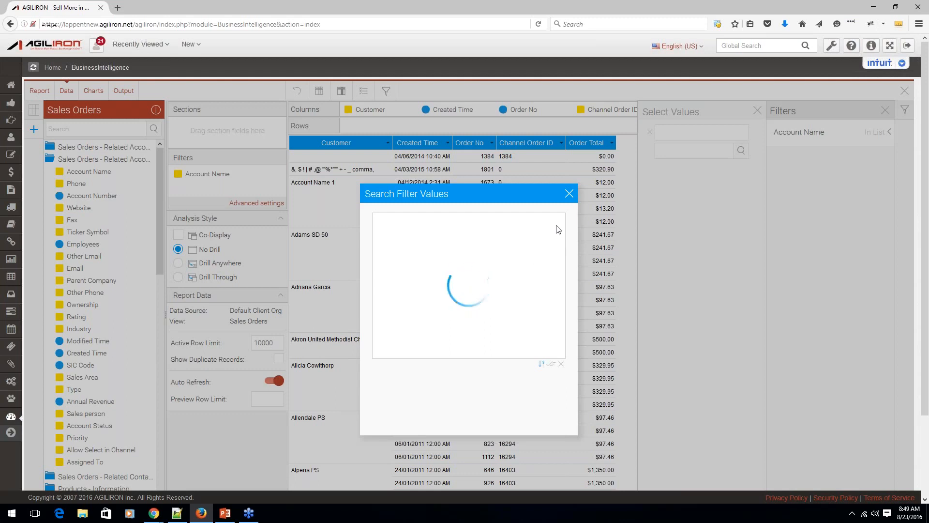
{"action": "left_click", "coordinate": [570, 195]}
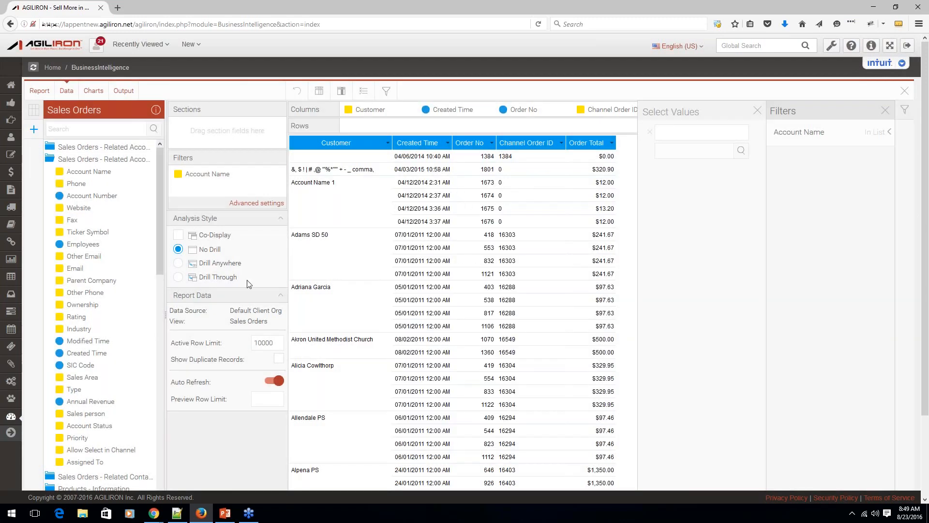
Open the editor for a new calculated field, examine the fields available for a simple formula, and cancel it.
{"action": "left_click_drag", "start_coordinate": [926, 193], "coordinate": [927, 310]}
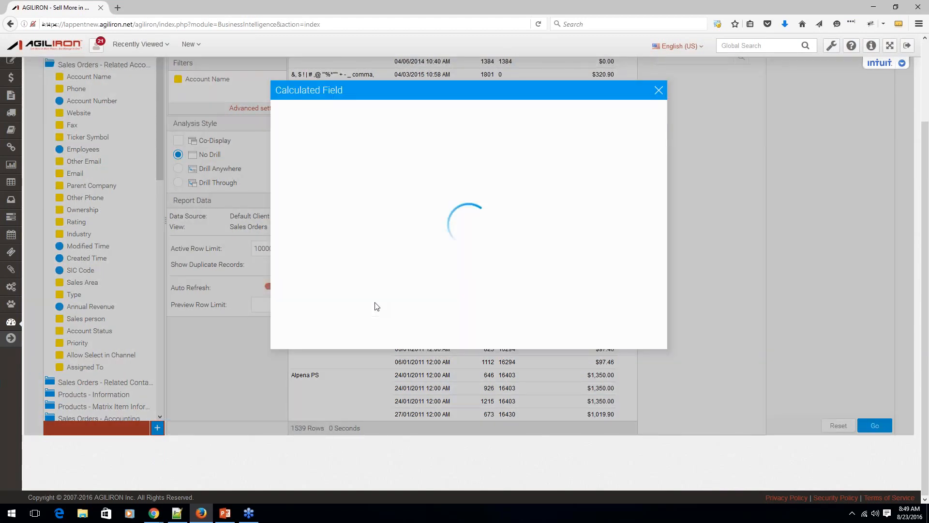
{"action": "scroll", "coordinate": [377, 307], "scroll_direction": "up", "scroll_amount": 1}
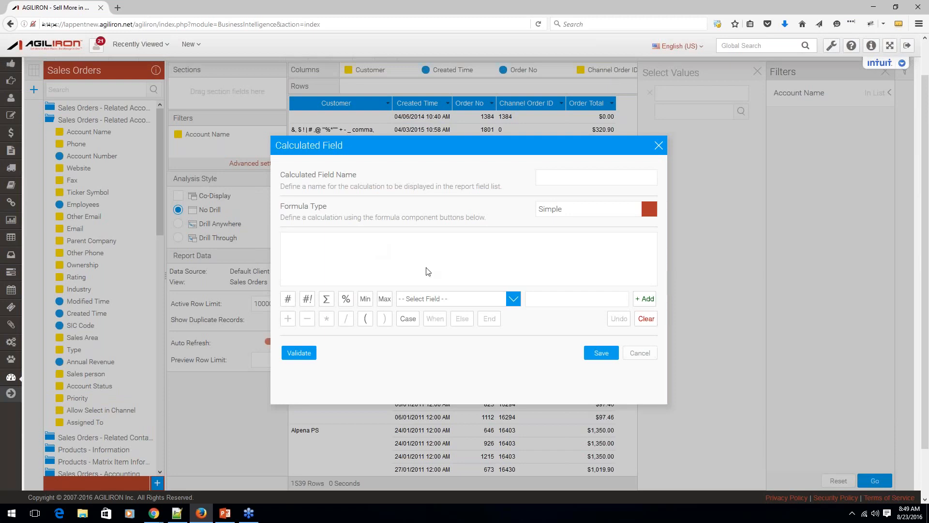
{"action": "left_click", "coordinate": [512, 300]}
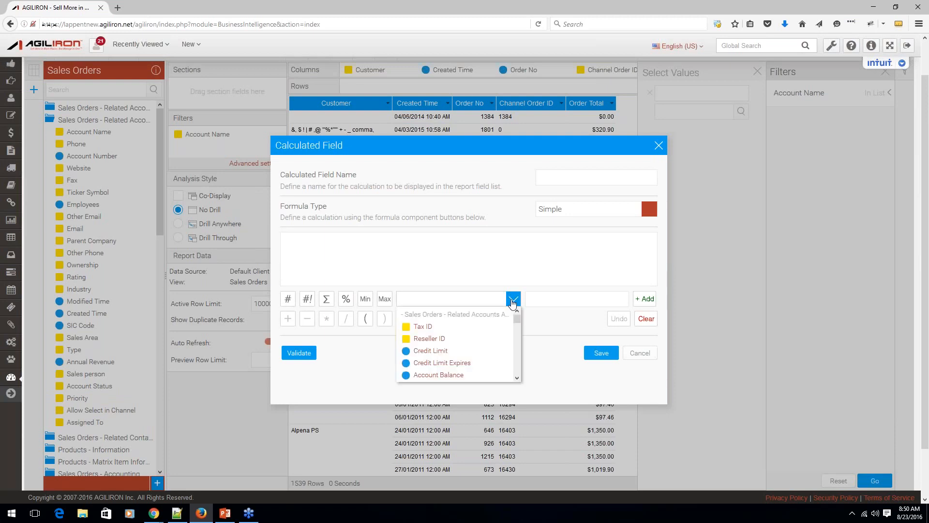
{"action": "left_click", "coordinate": [482, 254]}
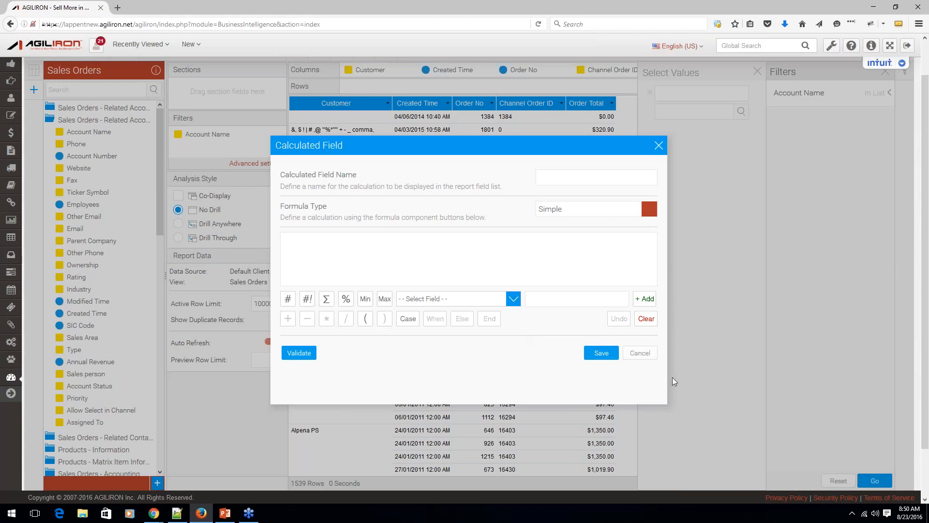
{"action": "left_click", "coordinate": [648, 355]}
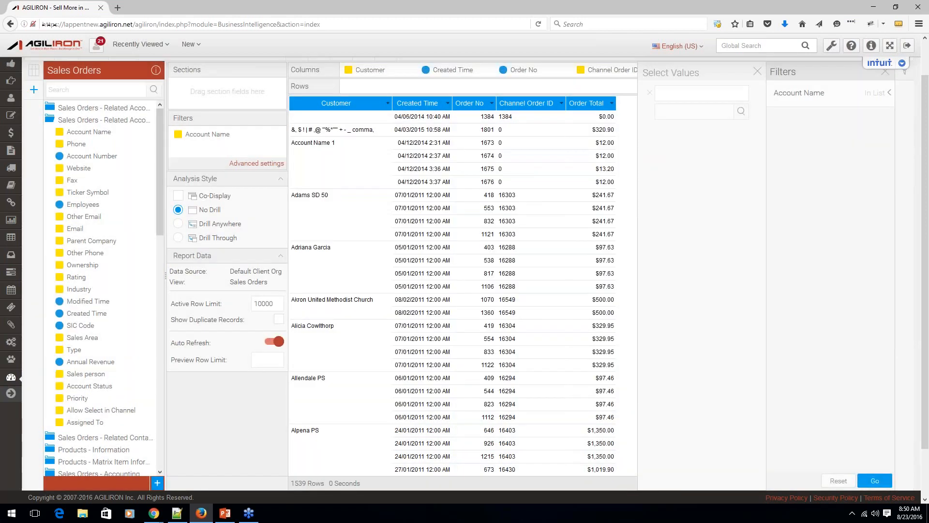
{"action": "scroll", "coordinate": [415, 197], "scroll_direction": "up", "scroll_amount": 2}
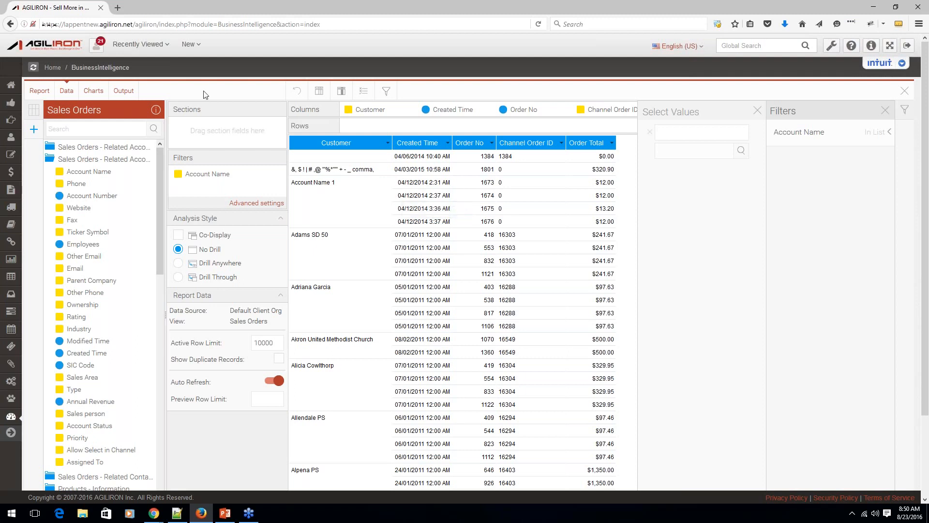
Build an auto chart with Customer on the horizontal axis and Order Total on the vertical axis.
{"action": "left_click", "coordinate": [94, 92]}
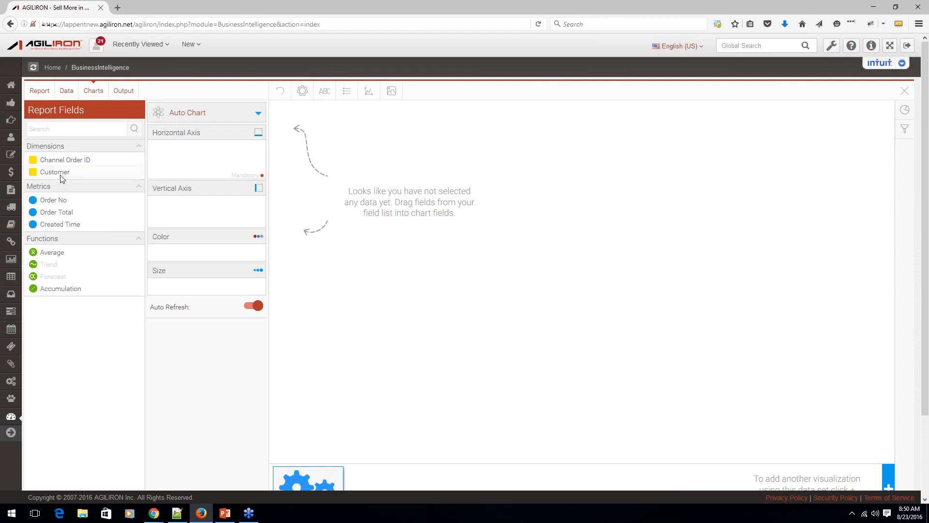
{"action": "mouse_move", "coordinate": [55, 174]}
{"action": "left_mouse_down"}
{"action": "mouse_move", "coordinate": [62, 187]}
{"action": "mouse_move", "coordinate": [167, 148]}
{"action": "mouse_move", "coordinate": [178, 154]}
{"action": "left_mouse_up"}
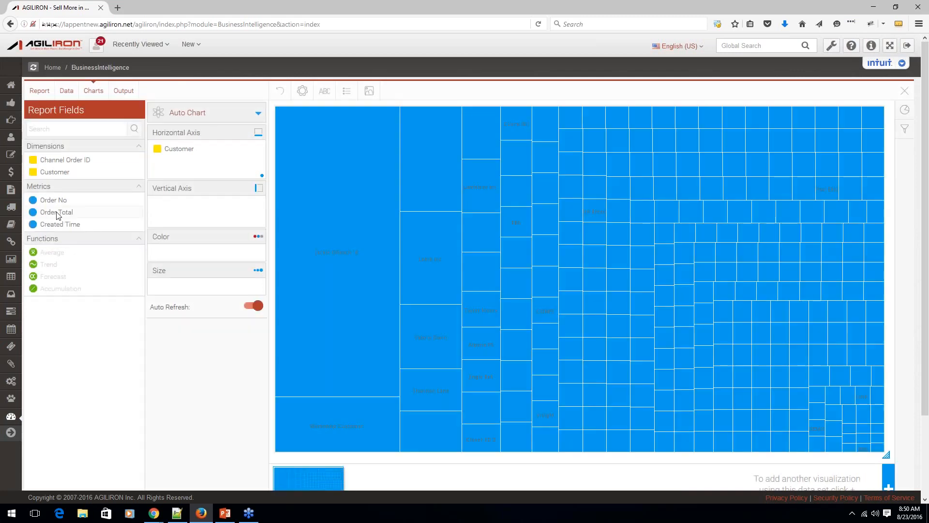
{"action": "left_click_drag", "start_coordinate": [57, 215], "coordinate": [186, 213]}
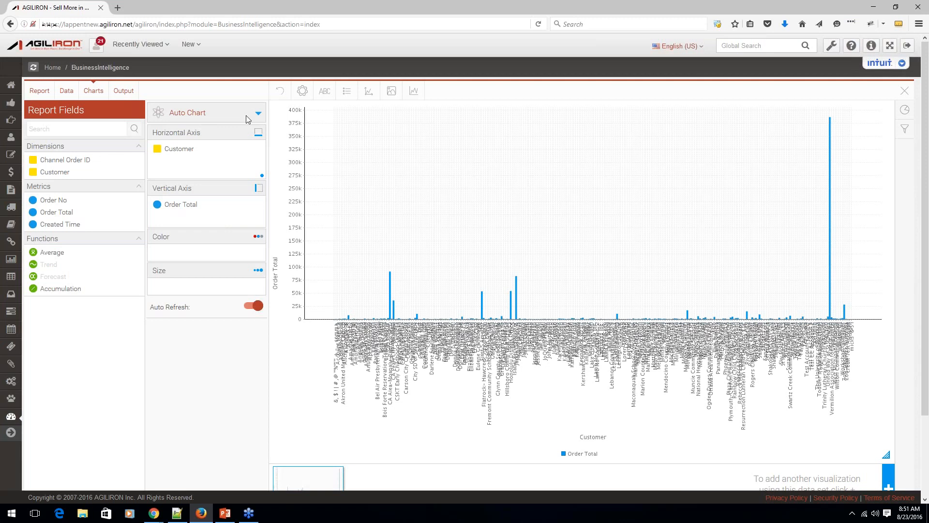
Examine the selectable chart types and keep the Auto Chart setting.
{"action": "left_click", "coordinate": [259, 115]}
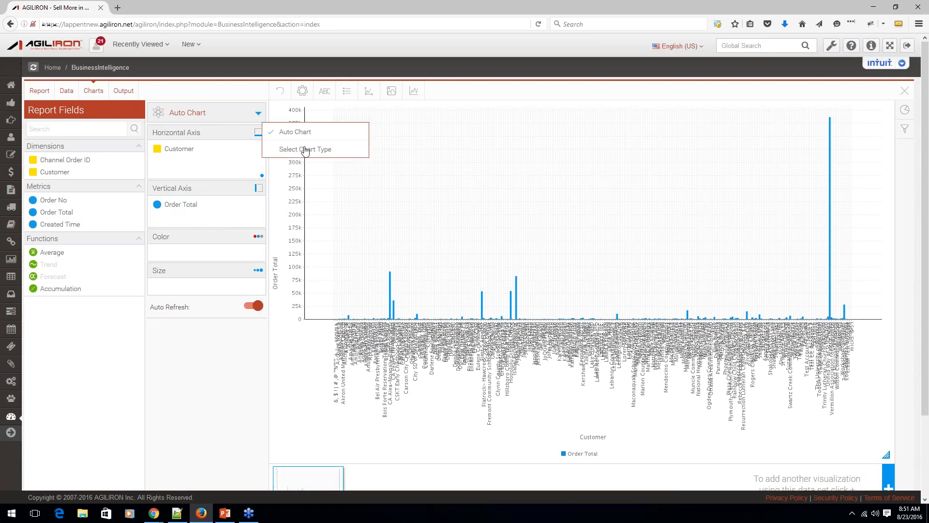
{"action": "left_click", "coordinate": [305, 150]}
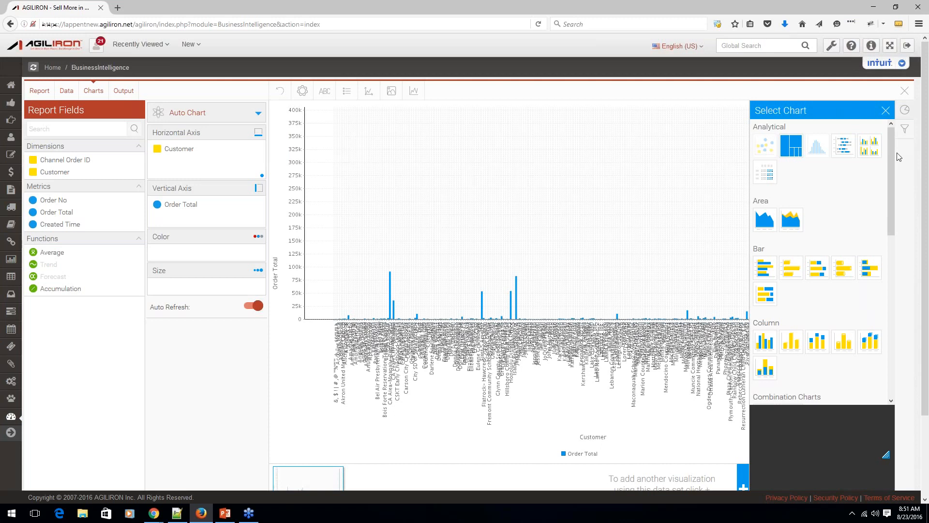
{"action": "left_click", "coordinate": [885, 110]}
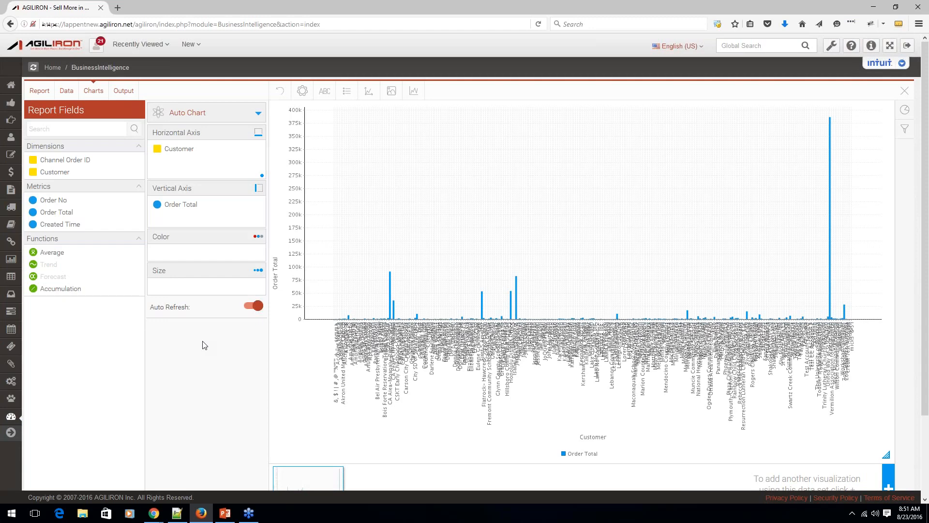
Hide and reshow the filters in the report output, run it with Account Name left empty, and review the chart and table.
{"action": "left_click", "coordinate": [124, 91]}
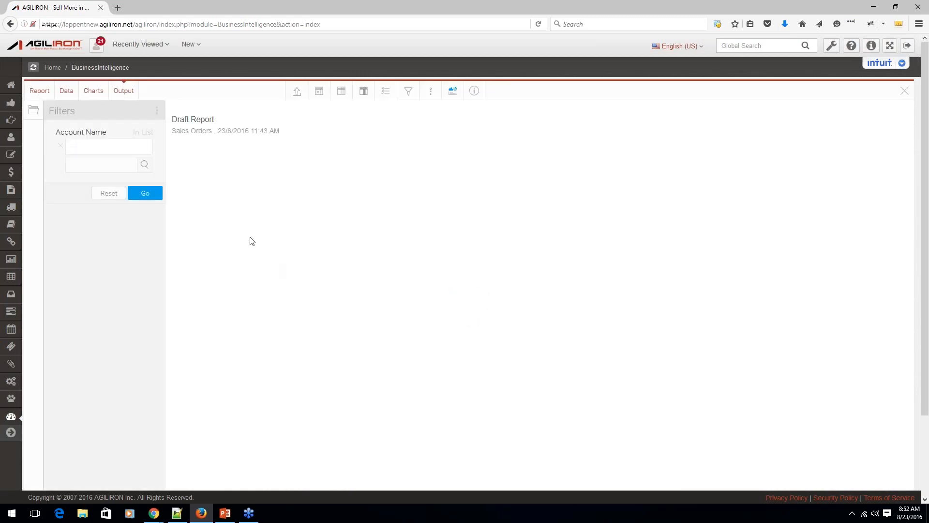
{"action": "left_click", "coordinate": [156, 111]}
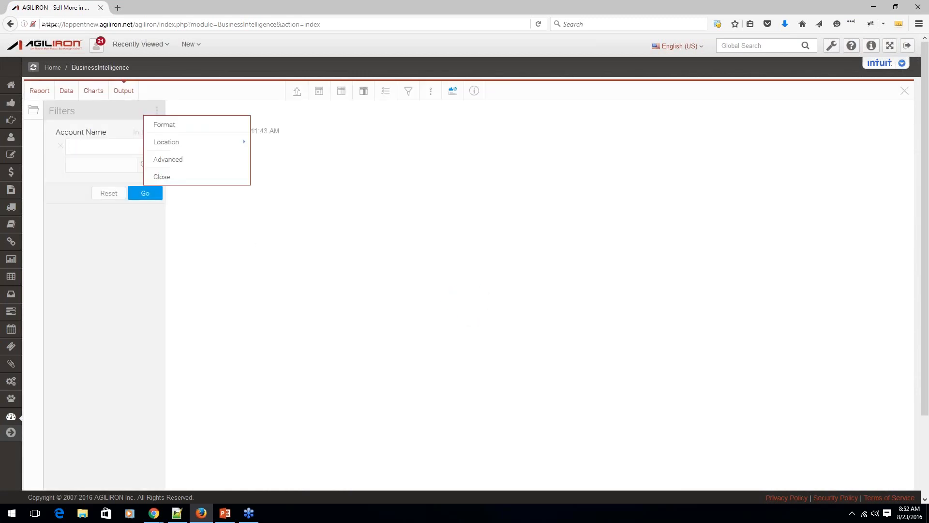
{"action": "left_click", "coordinate": [168, 177]}
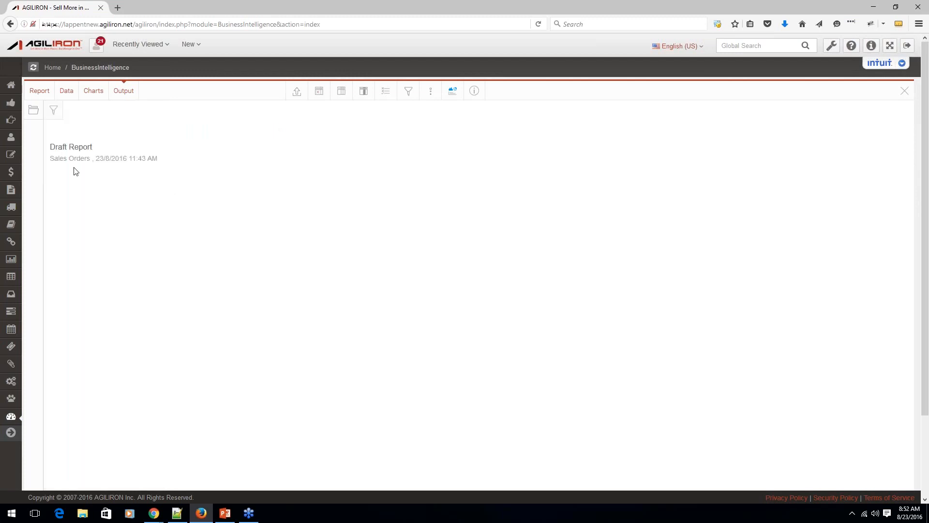
{"action": "left_click", "coordinate": [53, 111]}
{"action": "left_click", "coordinate": [149, 195]}
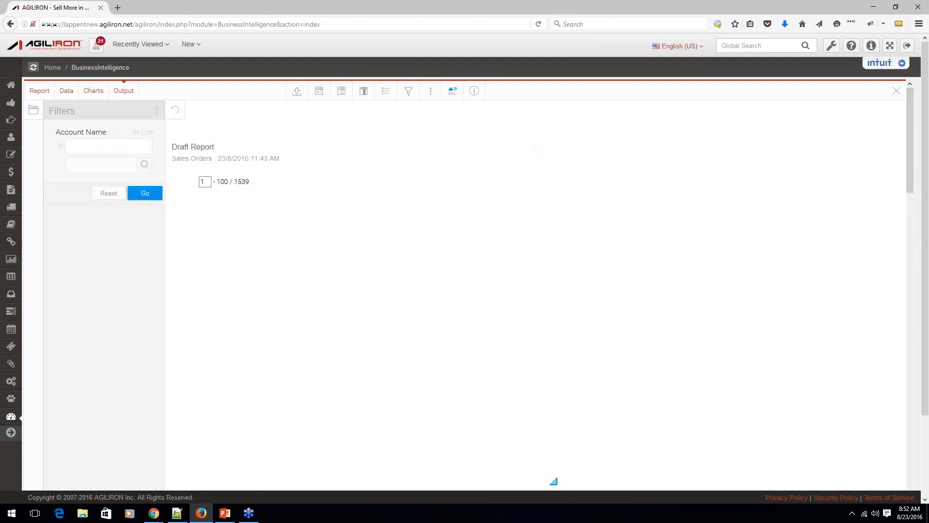
{"action": "scroll", "coordinate": [345, 170], "scroll_direction": "down", "scroll_amount": 1}
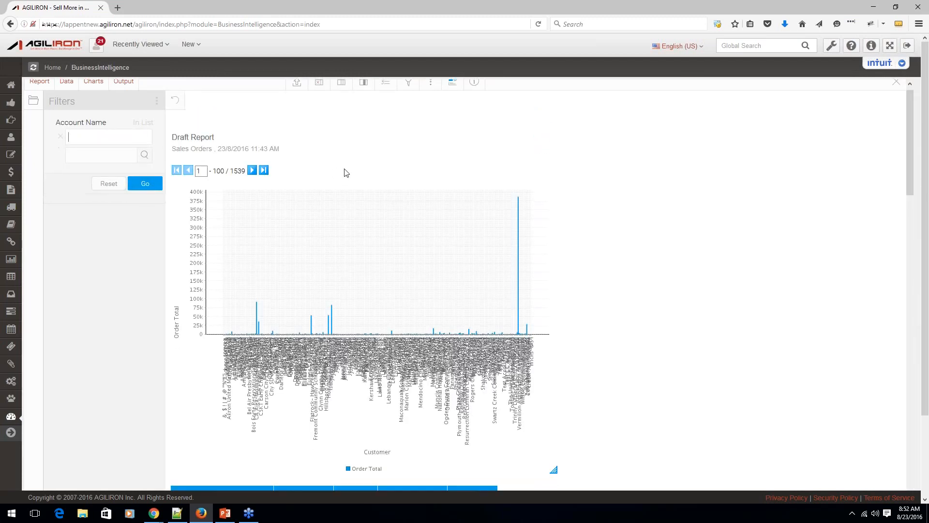
{"action": "scroll", "coordinate": [347, 173], "scroll_direction": "down", "scroll_amount": 5}
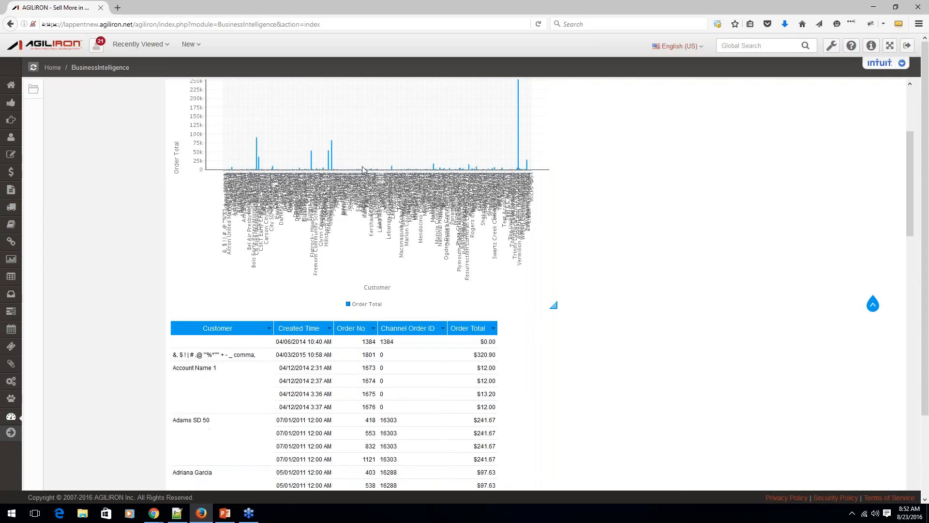
Examine the Order Total by Customer chart together with the order rows beneath it in the draft report.
{"action": "scroll", "coordinate": [362, 170], "scroll_direction": "down", "scroll_amount": 3}
{"action": "scroll", "coordinate": [362, 171], "scroll_direction": "up", "scroll_amount": 5}
{"action": "scroll", "coordinate": [363, 169], "scroll_direction": "down", "scroll_amount": 6}
{"action": "scroll", "coordinate": [362, 170], "scroll_direction": "down", "scroll_amount": 20}
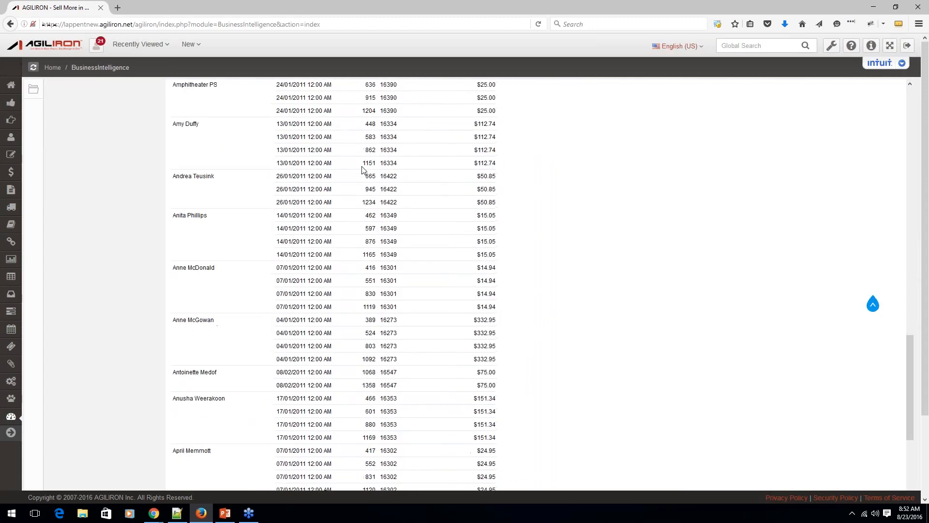
{"action": "scroll", "coordinate": [362, 170], "scroll_direction": "up", "scroll_amount": 20}
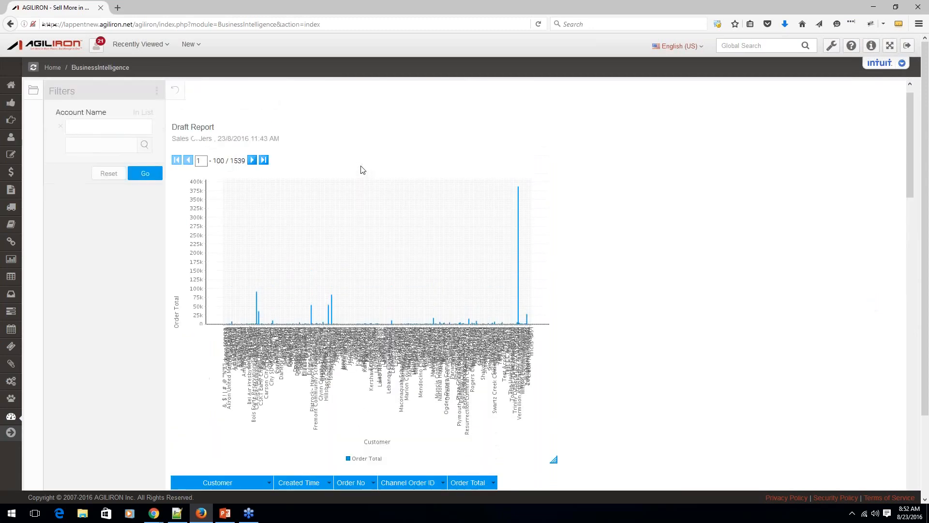
{"action": "scroll", "coordinate": [363, 170], "scroll_direction": "down", "scroll_amount": 3}
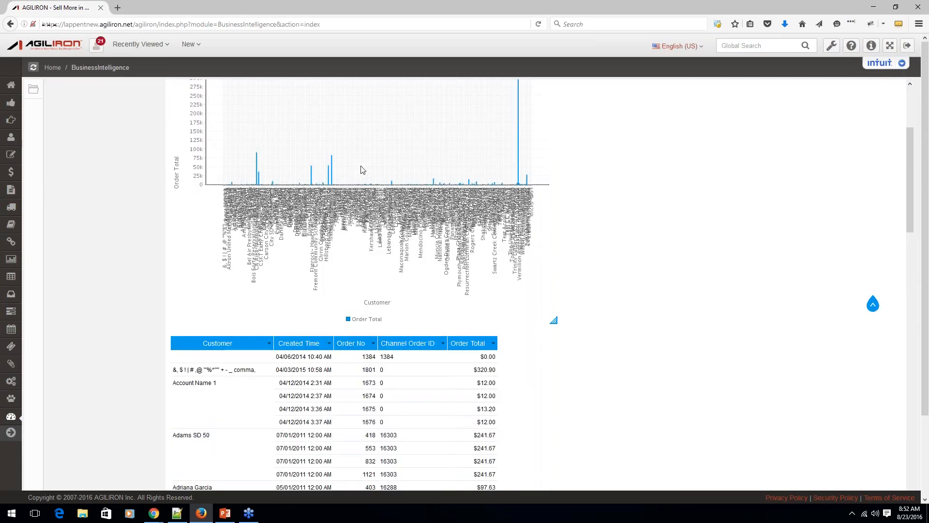
{"action": "scroll", "coordinate": [362, 170], "scroll_direction": "up", "scroll_amount": 4}
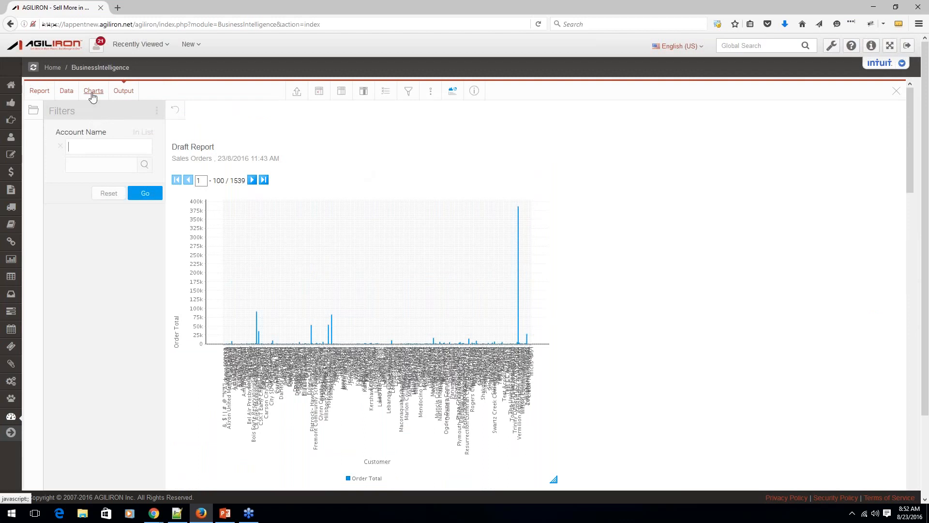
Return to the report's chart design and add a second, empty visualization using the same data set.
{"action": "left_click", "coordinate": [93, 94]}
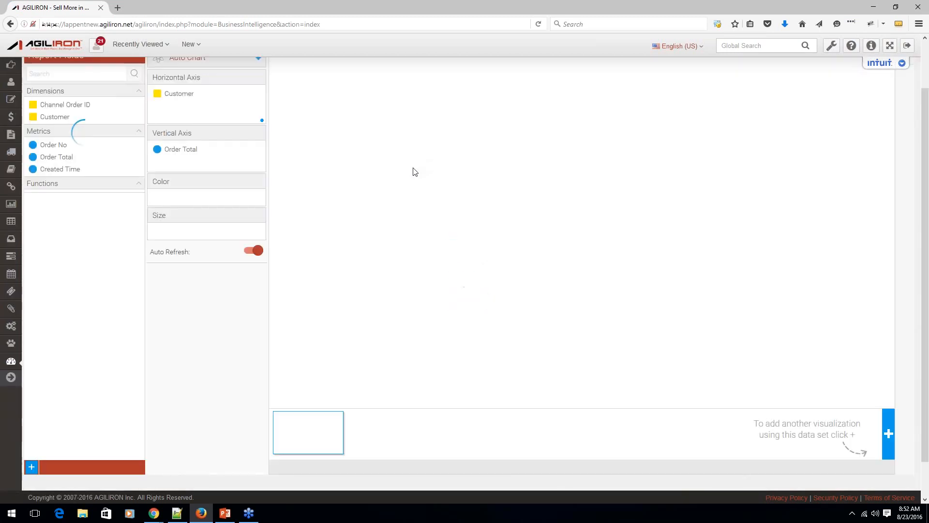
{"action": "scroll", "coordinate": [416, 172], "scroll_direction": "down", "scroll_amount": 2}
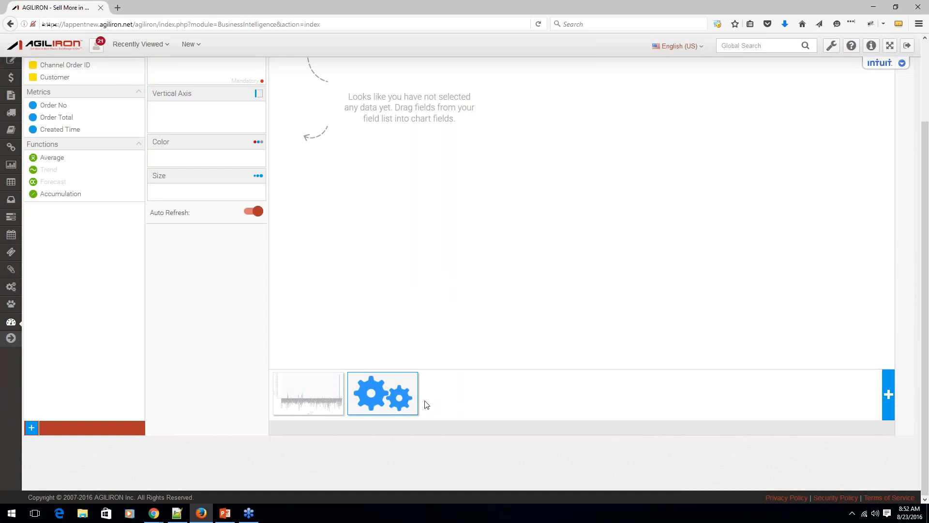
{"action": "scroll", "coordinate": [427, 405], "scroll_direction": "up", "scroll_amount": 1}
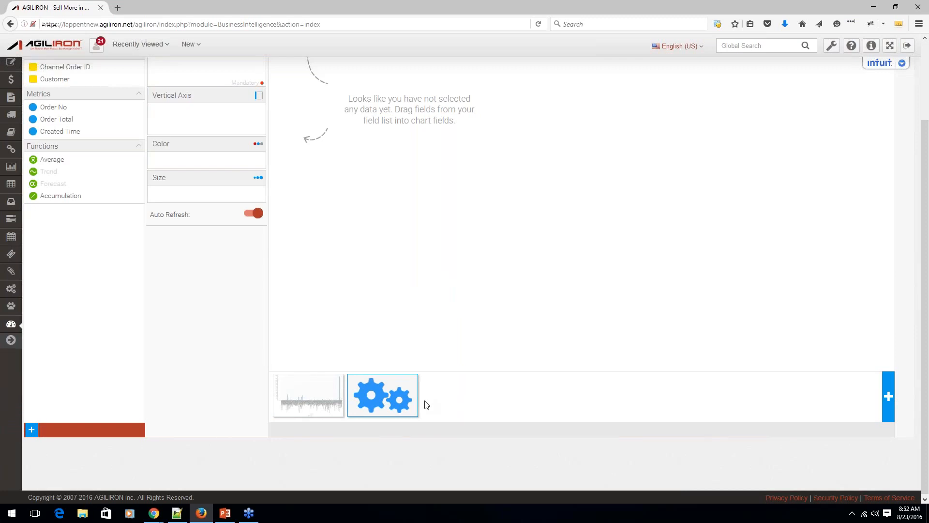
{"action": "scroll", "coordinate": [427, 405], "scroll_direction": "up", "scroll_amount": 4}
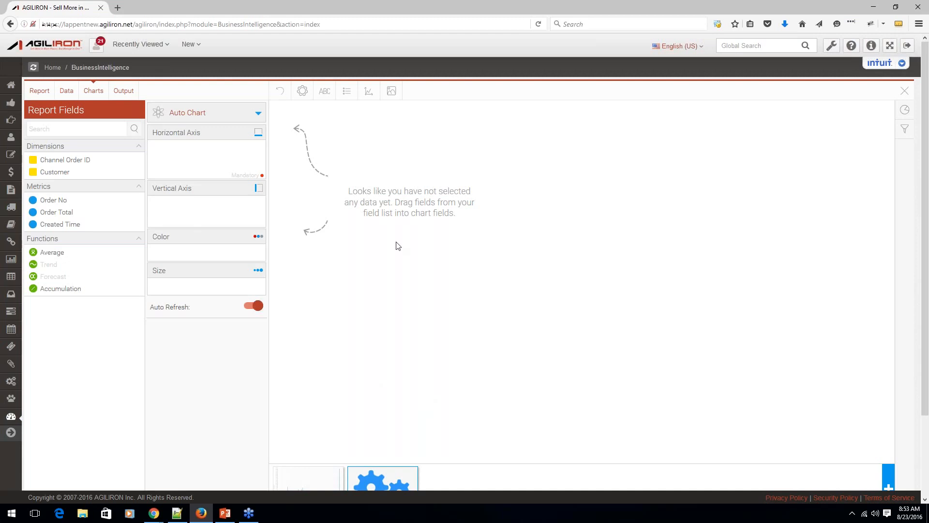
Save the report with the name V9 Demo Custom Report, keeping the Custom and Accounts categories and Private access.
{"action": "left_click", "coordinate": [39, 91]}
{"action": "left_click", "coordinate": [42, 108]}
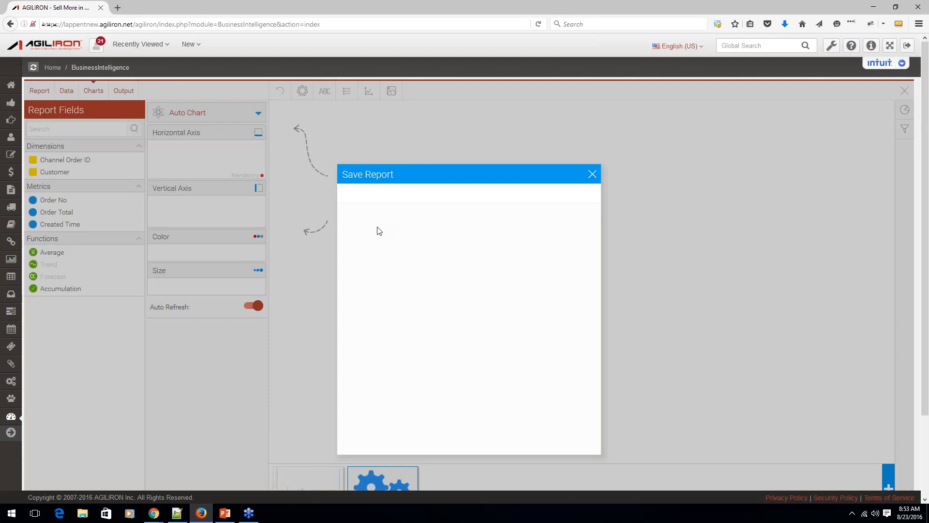
{"action": "type", "text": "V"}
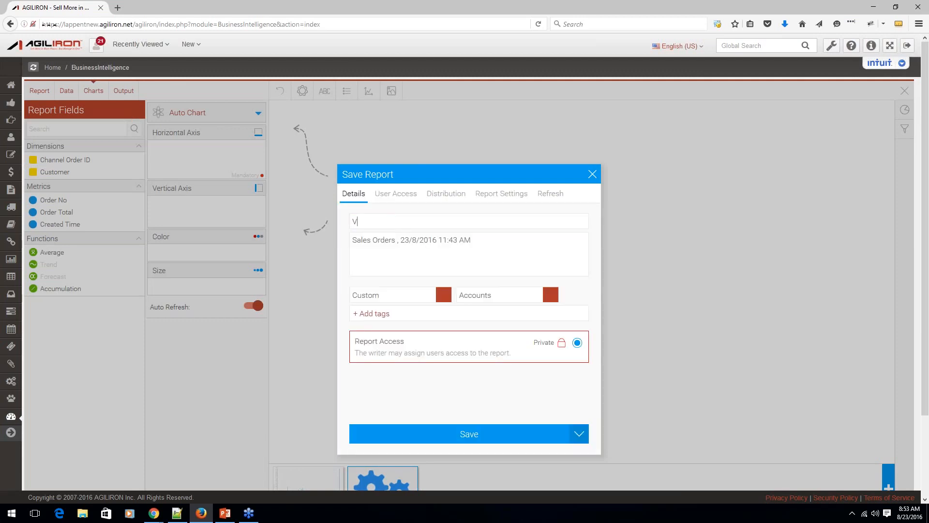
{"action": "type", "text": "("}
{"action": "key", "text": "BackSpace"}
{"action": "type", "text": "9 Demo Custom Report"}
{"action": "left_click", "coordinate": [447, 435]}
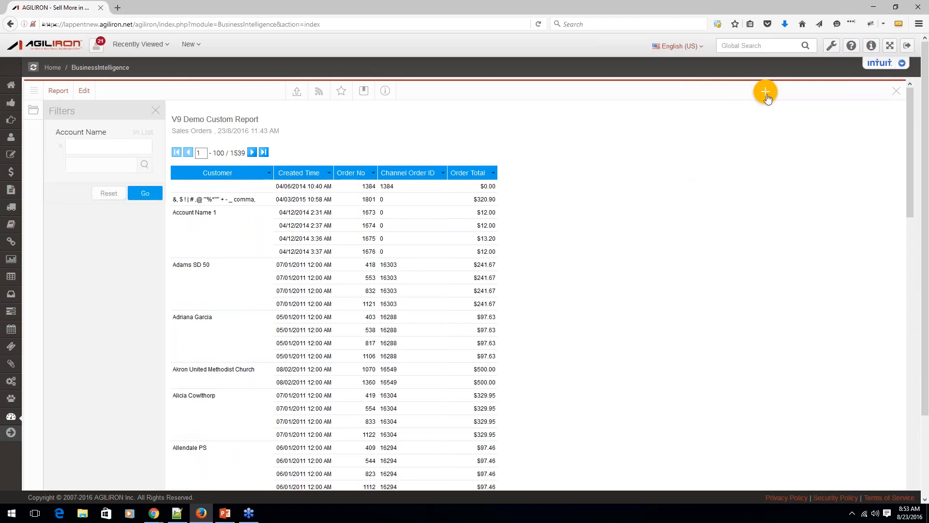
Create a new dashboard tab of the Standard type.
{"action": "left_click", "coordinate": [767, 94]}
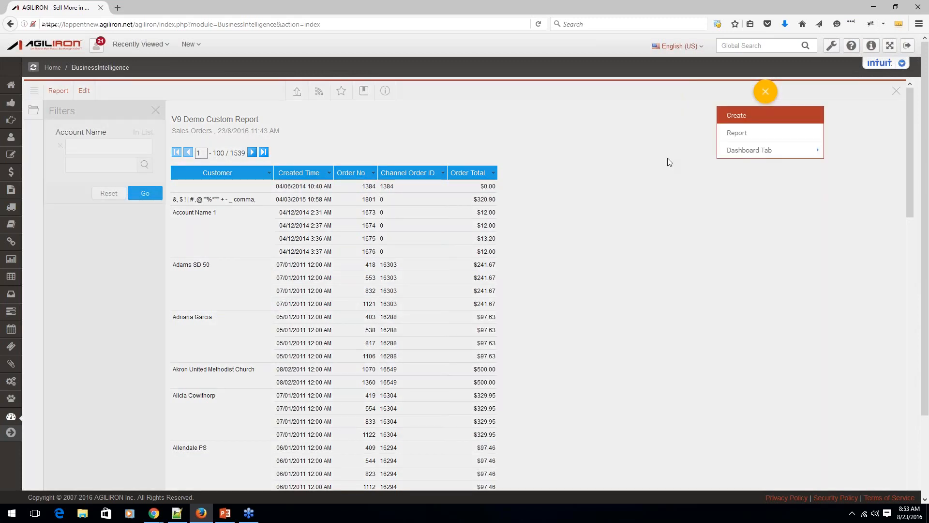
{"action": "mouse_move", "coordinate": [767, 150]}
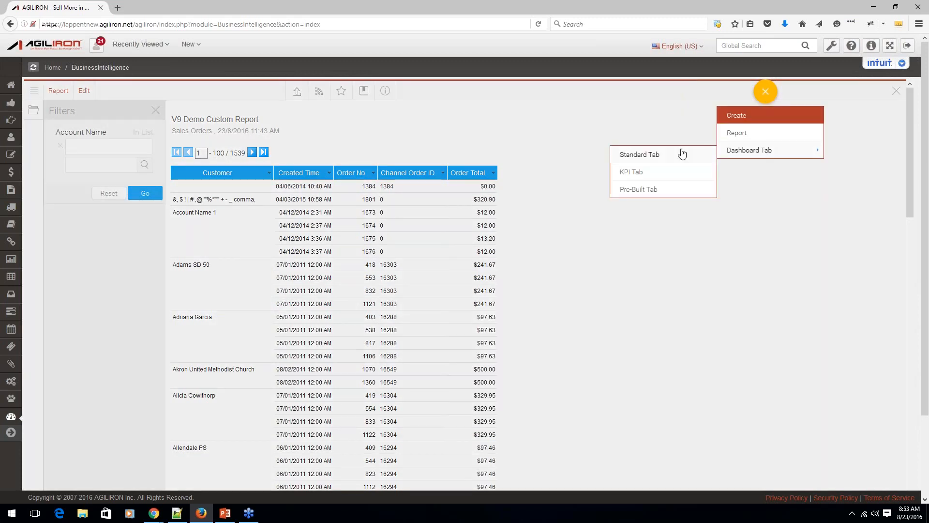
{"action": "left_click", "coordinate": [642, 157]}
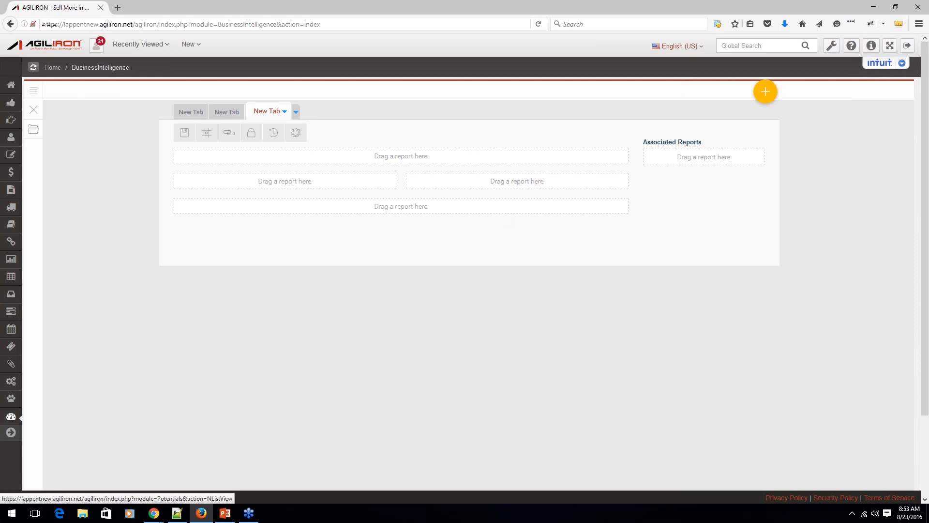
List the New Content reports and place V9 Demo Custom Report in the lowest full-width area of the new dashboard tab.
{"action": "left_click", "coordinate": [30, 132]}
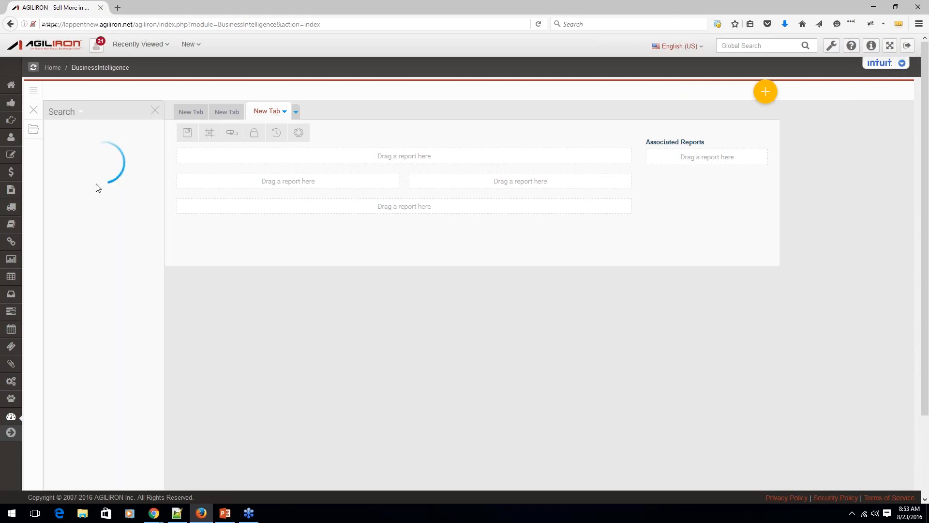
{"action": "left_click", "coordinate": [80, 112]}
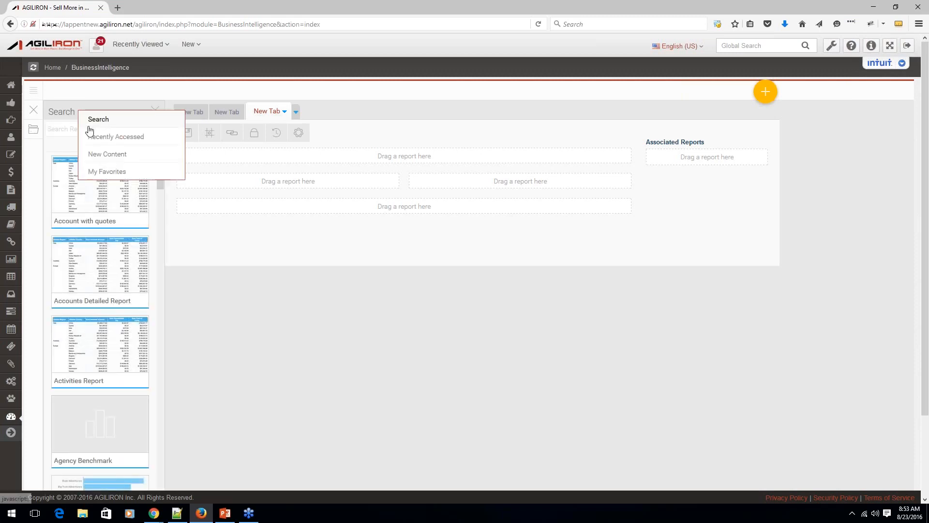
{"action": "left_click", "coordinate": [116, 152]}
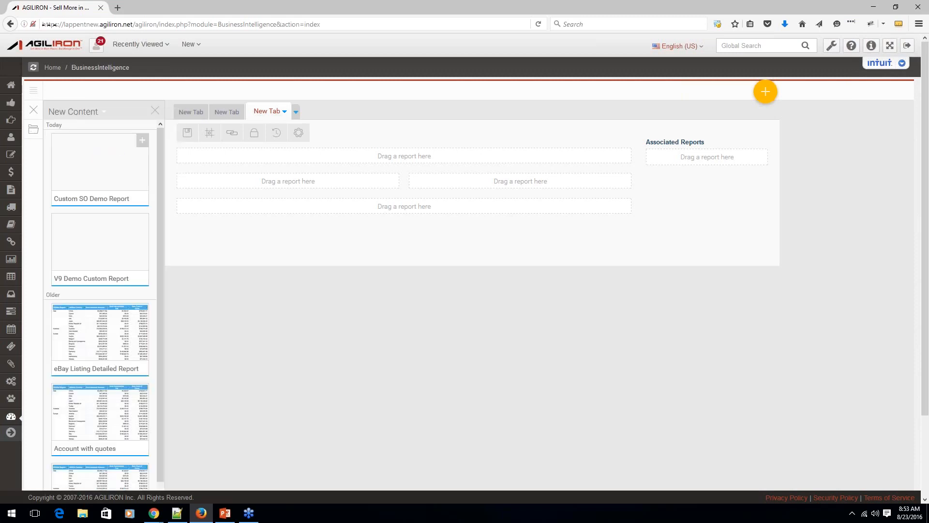
{"action": "left_click_drag", "start_coordinate": [123, 234], "coordinate": [380, 206]}
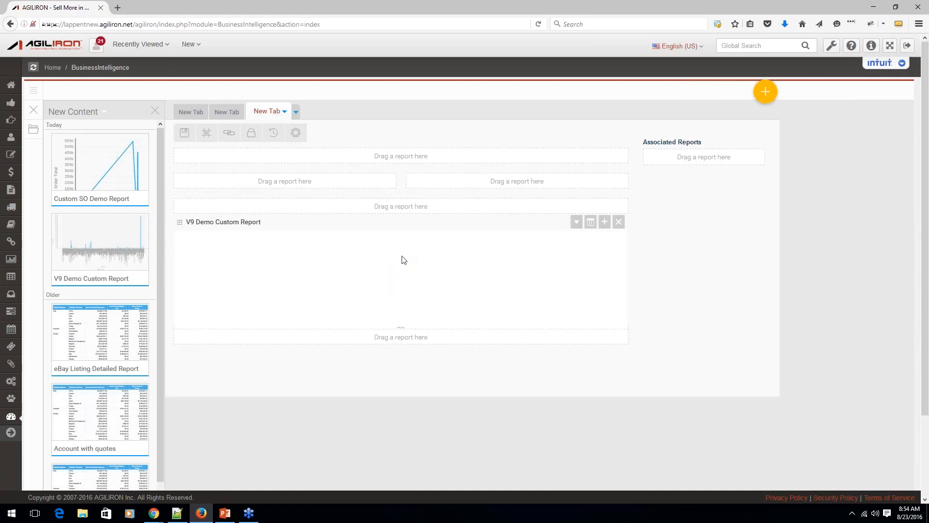
{"action": "scroll", "coordinate": [409, 255], "scroll_direction": "down", "scroll_amount": 1}
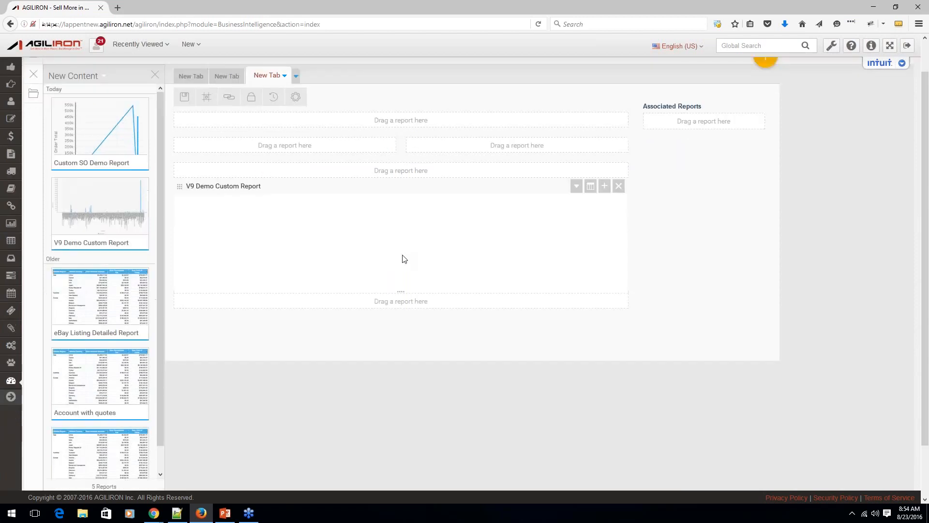
{"action": "scroll", "coordinate": [404, 259], "scroll_direction": "down", "scroll_amount": 1}
{"action": "scroll", "coordinate": [405, 260], "scroll_direction": "up", "scroll_amount": 2}
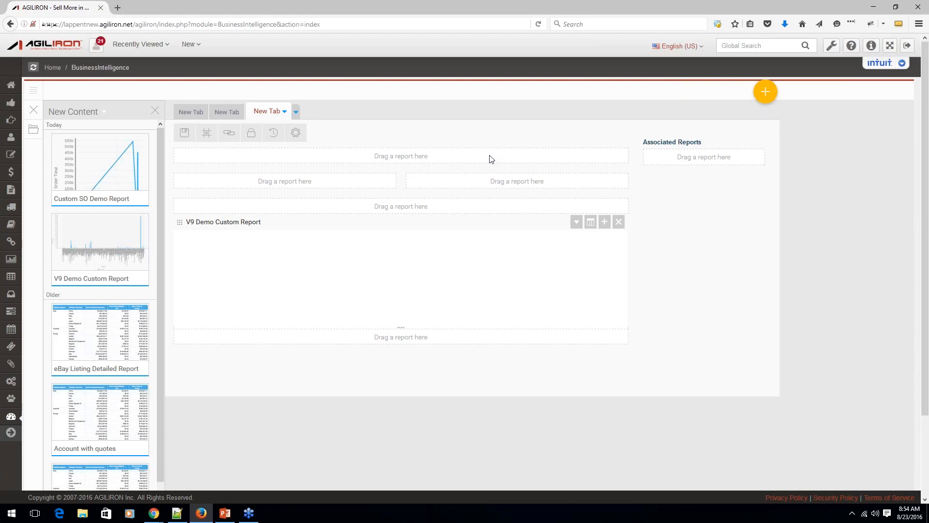
Minimize the browser and switch to the Agiliron v9 webinar presentation in PowerPoint.
{"action": "left_click", "coordinate": [874, 10]}
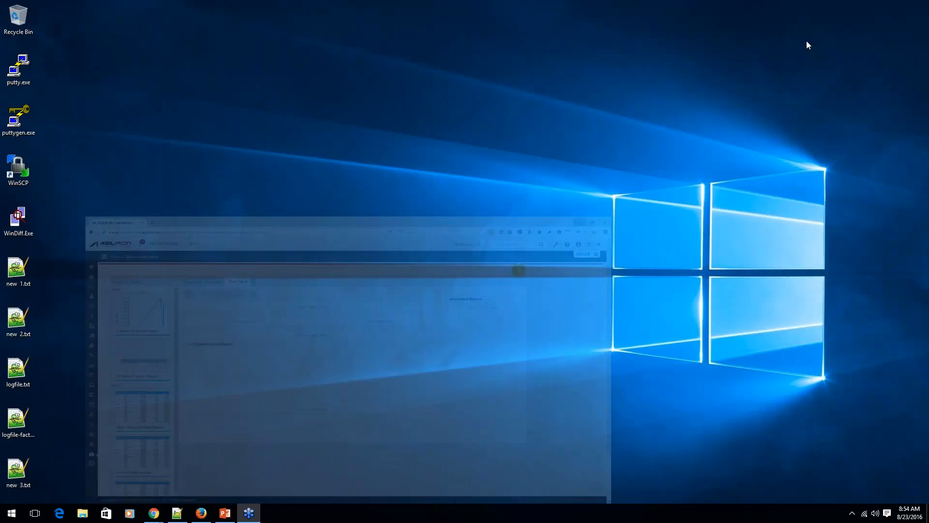
{"action": "left_click", "coordinate": [225, 514]}
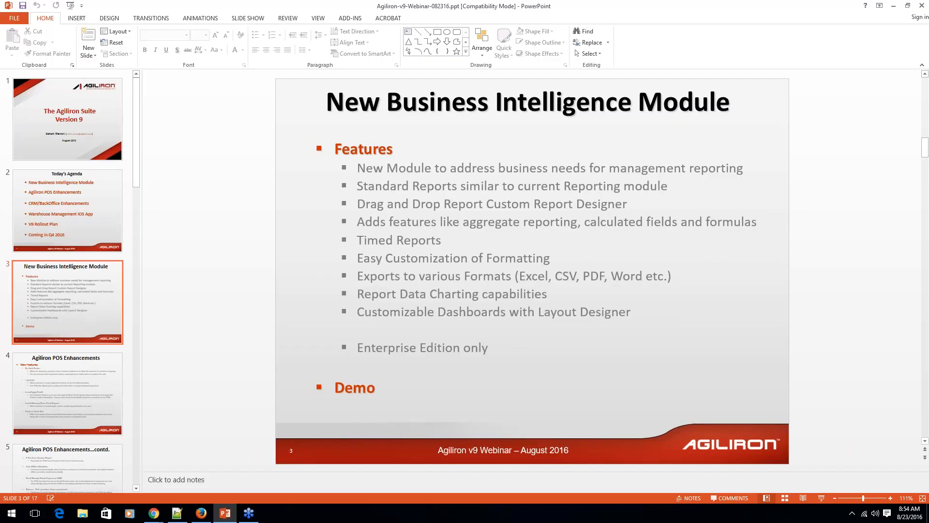
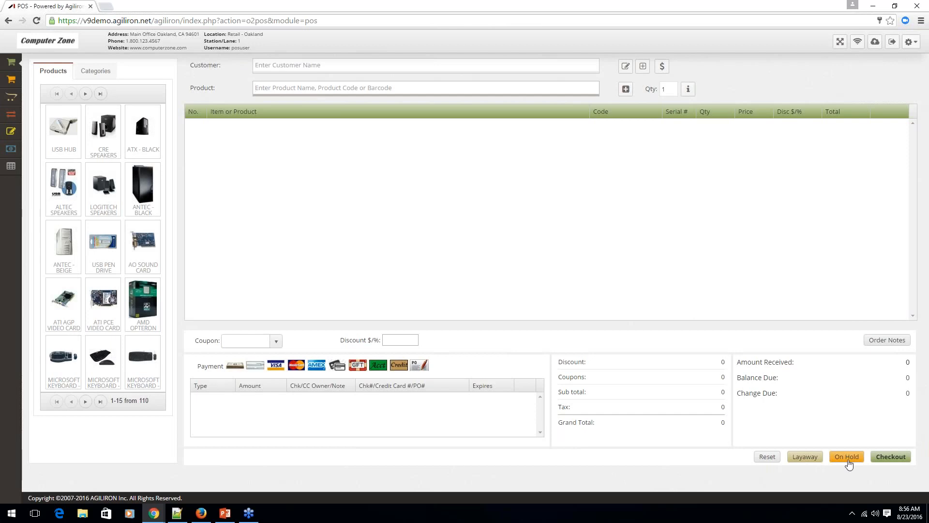
Put a new order with one USB Hub on hold and reopen it from the on-hold orders.
{"action": "left_click", "coordinate": [63, 125]}
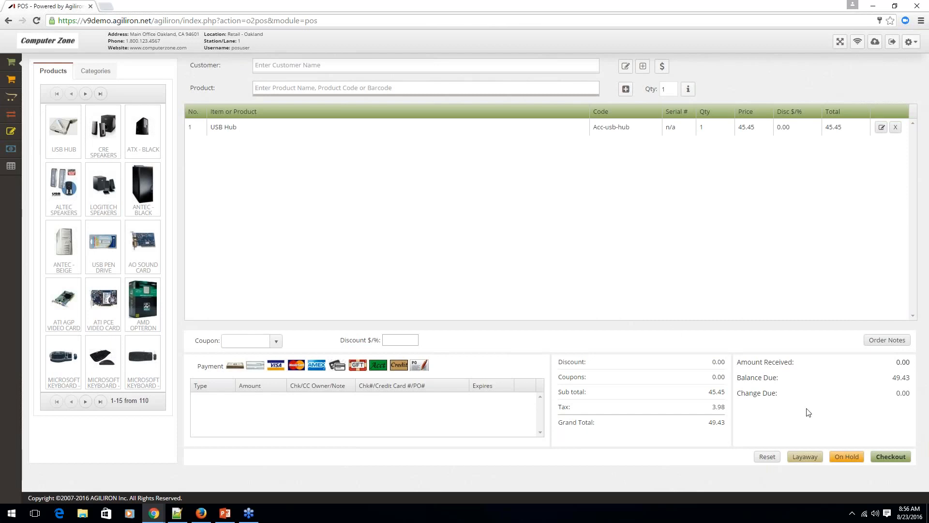
{"action": "left_click", "coordinate": [854, 457]}
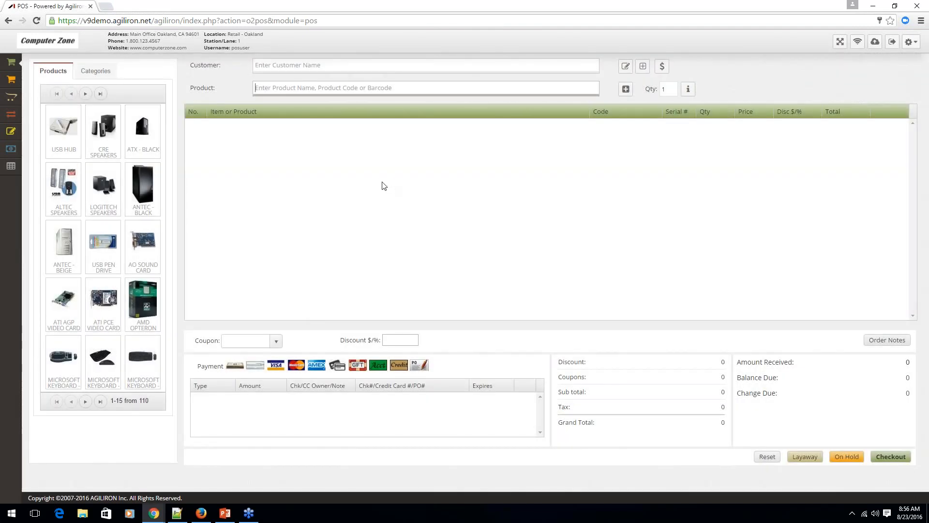
{"action": "left_click", "coordinate": [12, 83]}
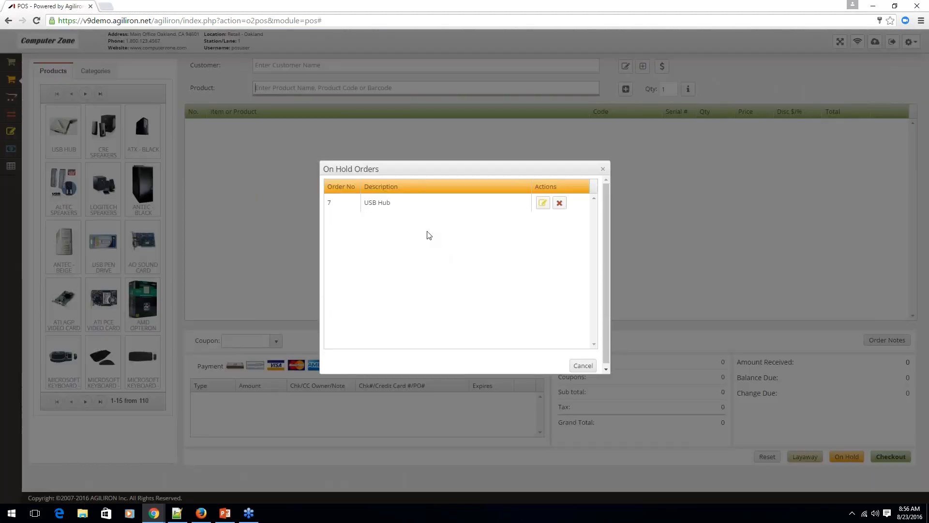
{"action": "left_click", "coordinate": [542, 203]}
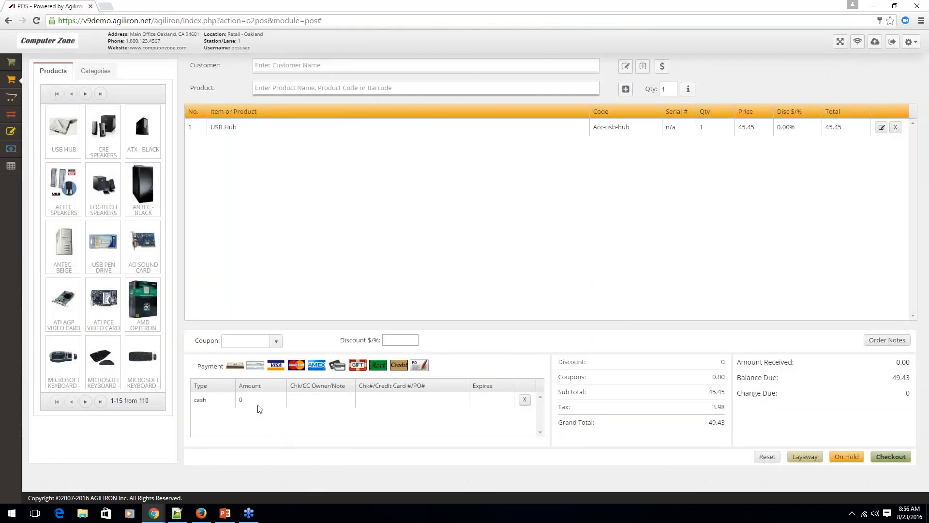
Set the order's cash payment to 49.43 and check it out, cancelling the receipt print.
{"action": "left_click", "coordinate": [252, 404]}
{"action": "type", "text": "49.43"}
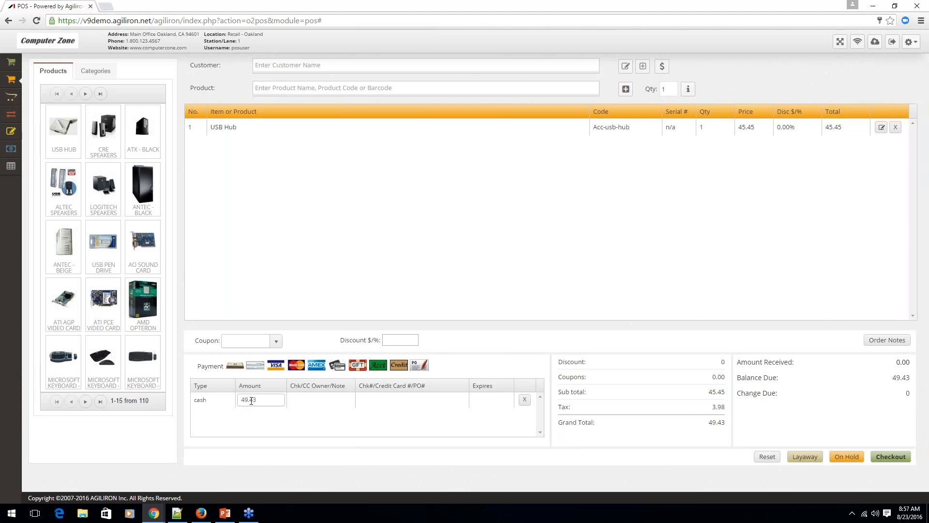
{"action": "key", "text": "Return"}
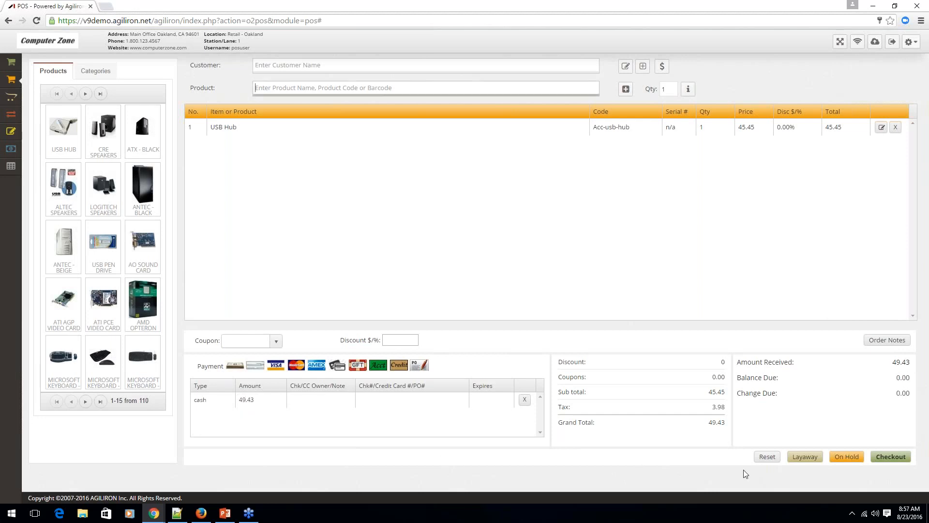
{"action": "left_click", "coordinate": [892, 458]}
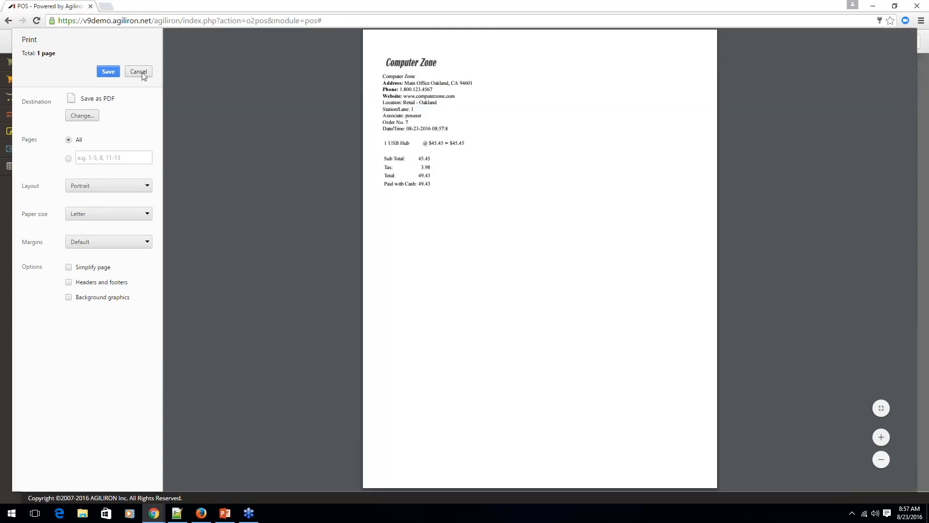
{"action": "left_click", "coordinate": [138, 72]}
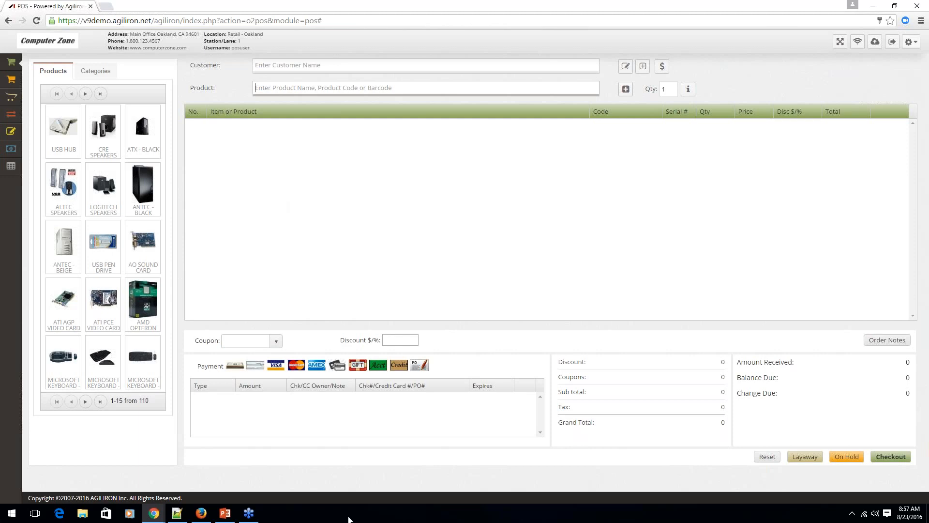
Switch to PowerPoint to review the Agiliron POS Enhancements slide, and return to the POS in the browser.
{"action": "left_click", "coordinate": [225, 513]}
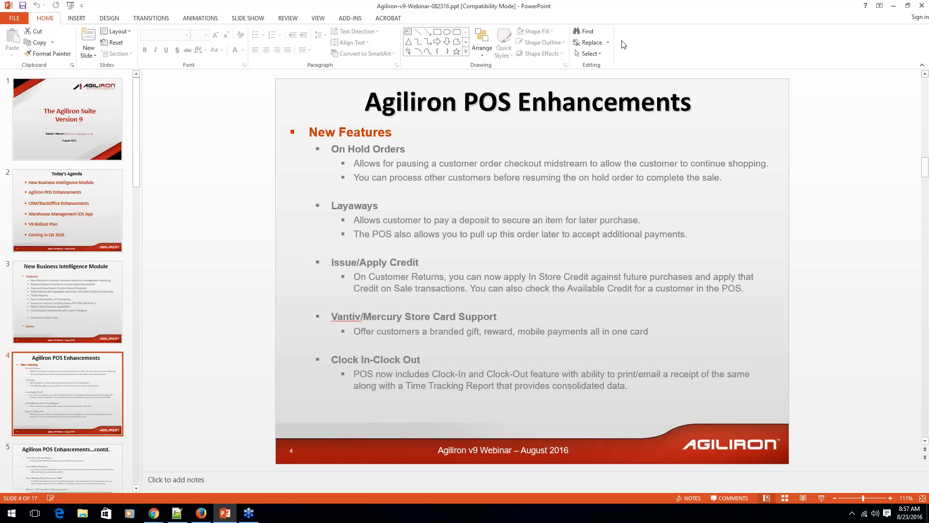
{"action": "left_click", "coordinate": [894, 6]}
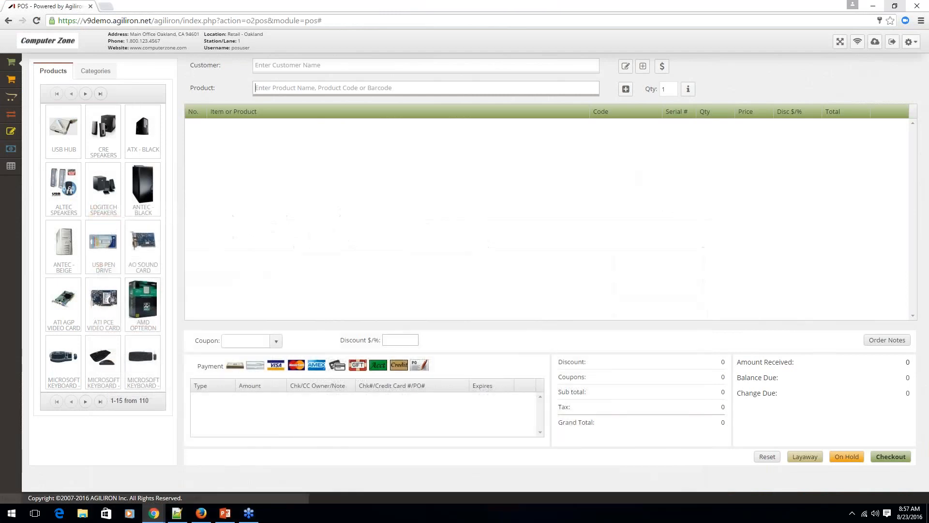
Start a new order with one USB Hub and assign an existing customer to it.
{"action": "left_click", "coordinate": [73, 132]}
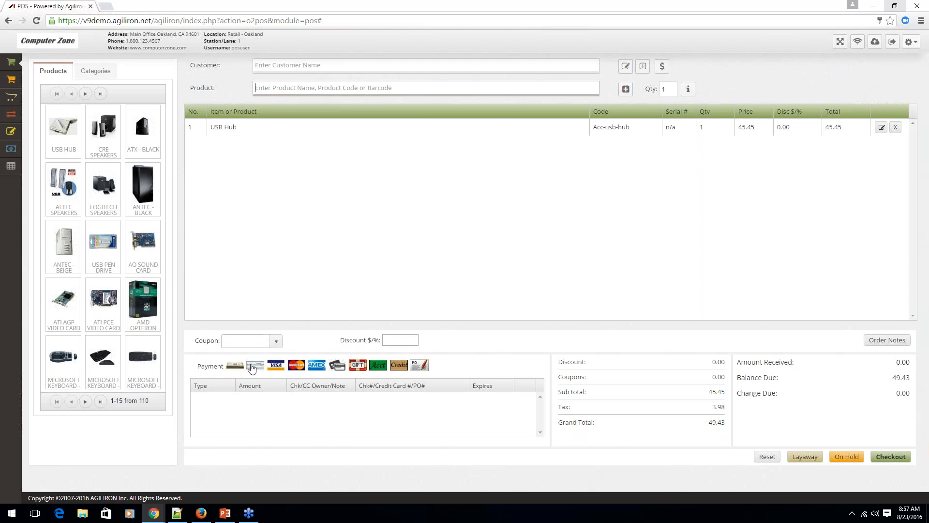
{"action": "left_click", "coordinate": [295, 65]}
{"action": "type", "text": "alic"}
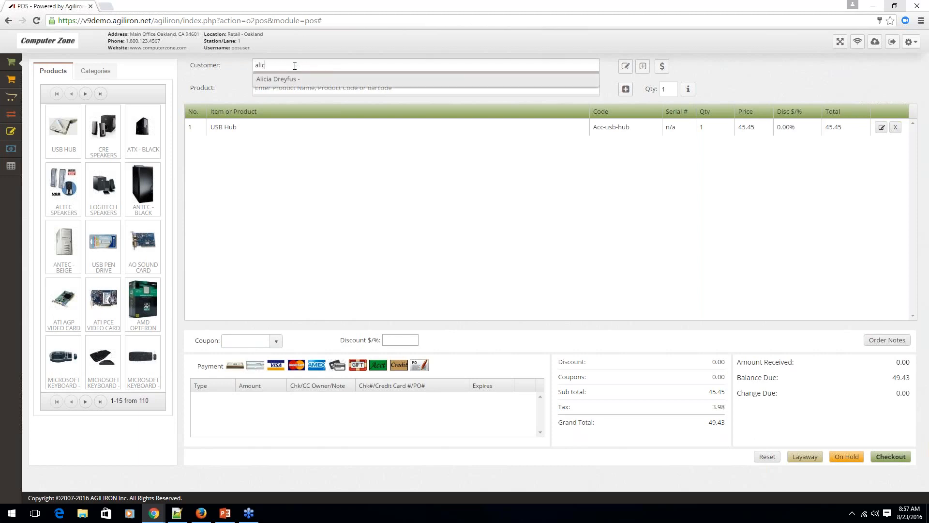
{"action": "left_click", "coordinate": [290, 80]}
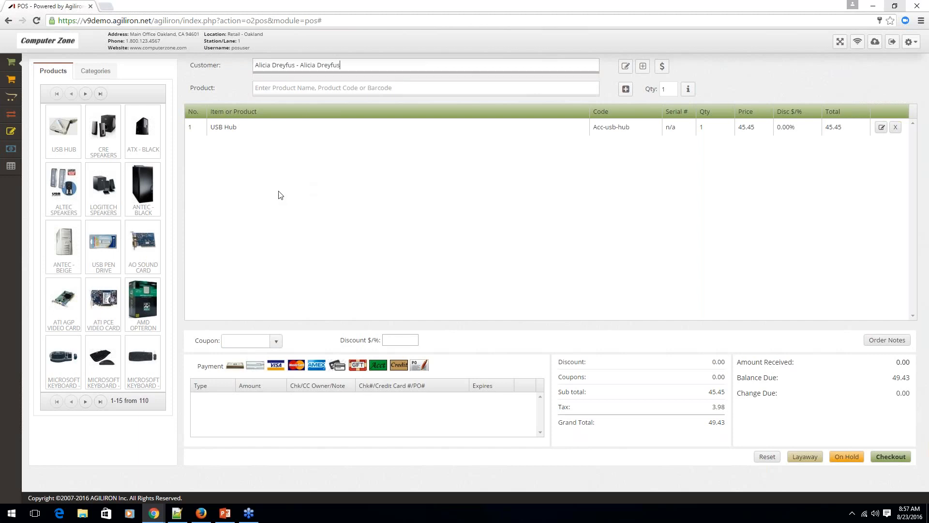
Add a cash deposit of 10.00 and save the order as a layaway, cancelling the receipt print.
{"action": "left_click", "coordinate": [236, 366]}
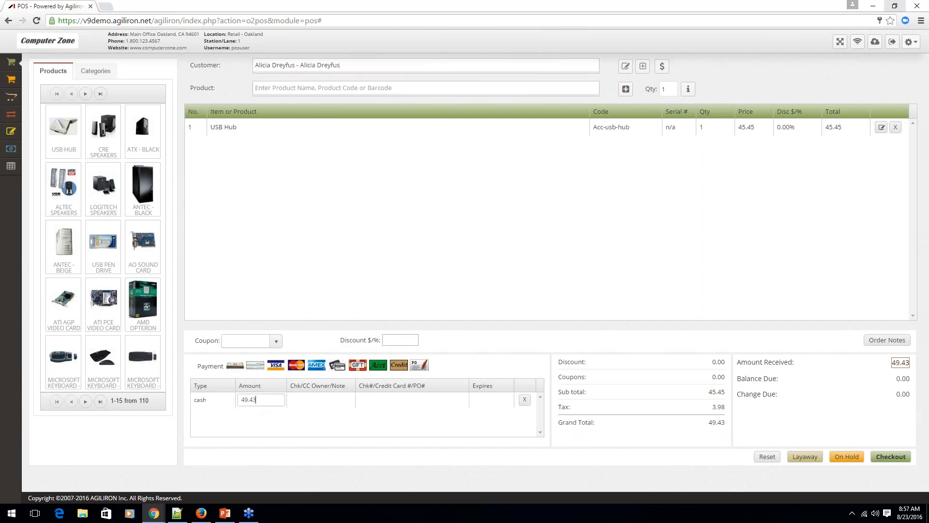
{"action": "key", "text": "BackSpace"}
{"action": "key", "text": "BackSpace"}
{"action": "key", "text": "BackSpace"}
{"action": "key", "text": "BackSpace"}
{"action": "key", "text": "BackSpace"}
{"action": "type", "text": "10"}
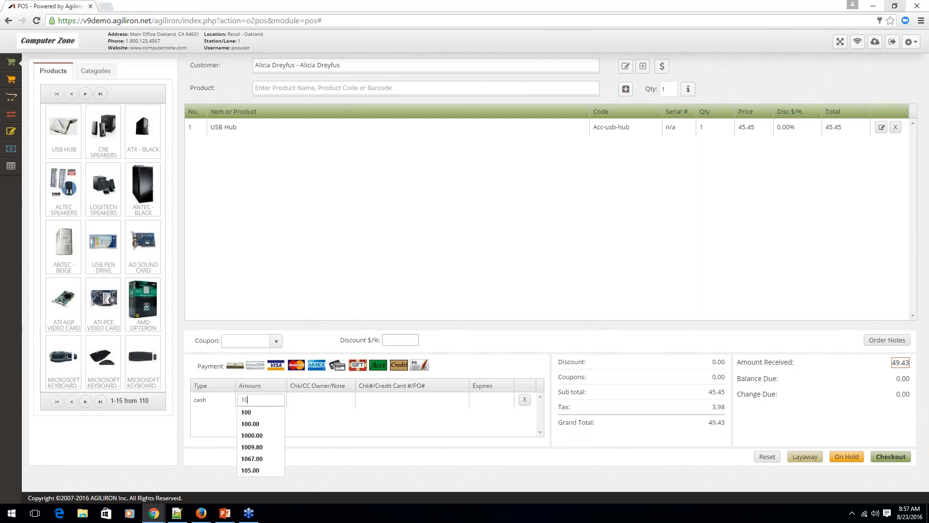
{"action": "type", "text": ".00"}
{"action": "key", "text": "Return"}
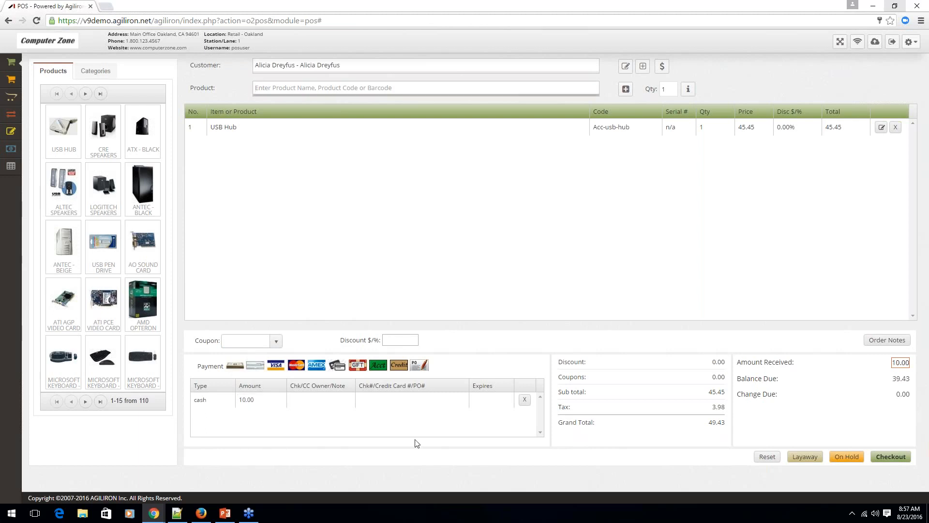
{"action": "left_click", "coordinate": [805, 458]}
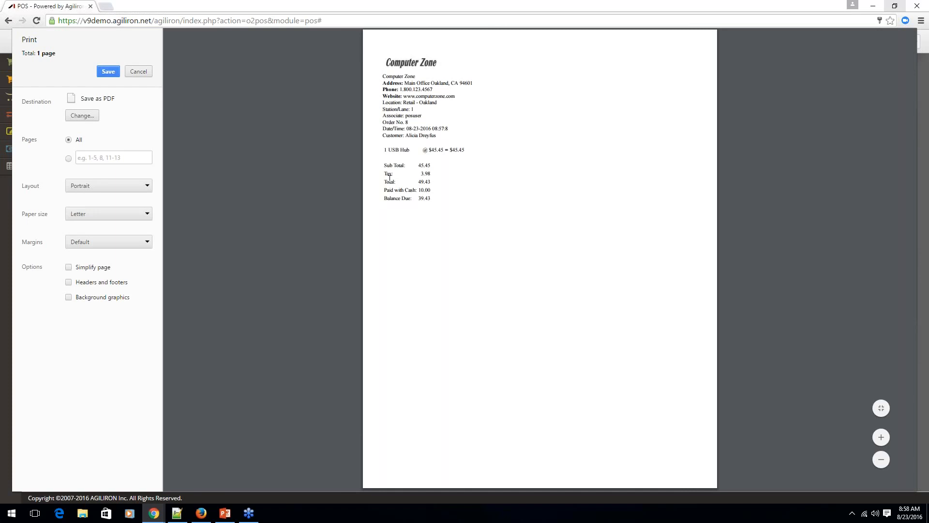
{"action": "left_click", "coordinate": [138, 71]}
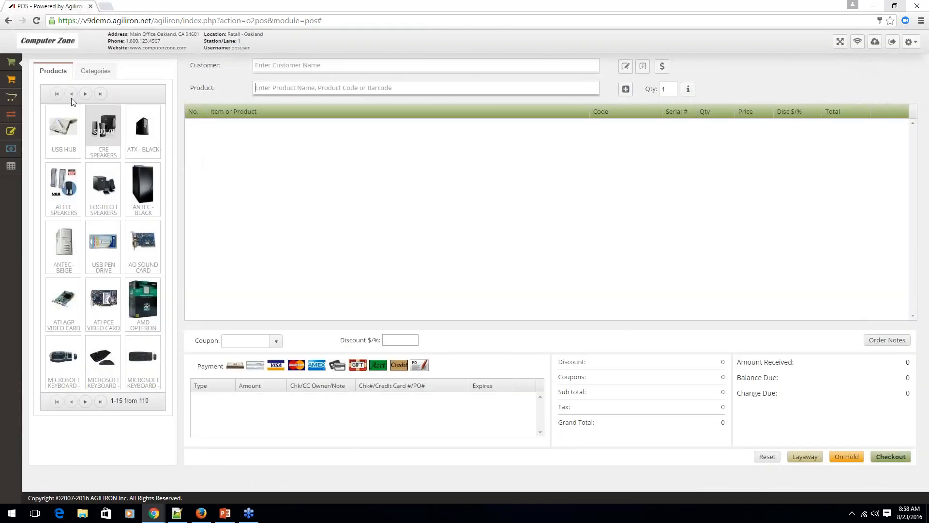
Add a check payment of 20.00 to the USB Hub layaway order and save it as a layaway again, cancelling the receipt print.
{"action": "left_click", "coordinate": [13, 101]}
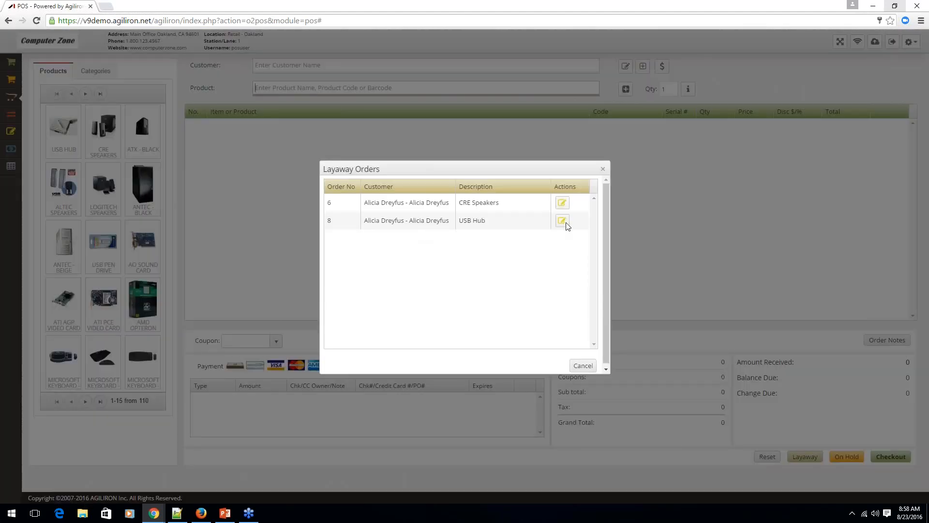
{"action": "left_click", "coordinate": [563, 222]}
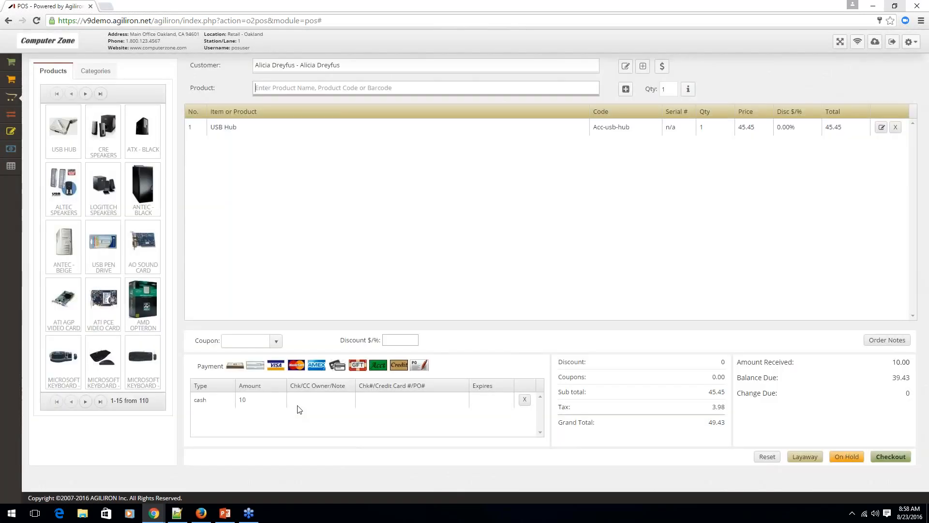
{"action": "left_click", "coordinate": [256, 367]}
{"action": "left_click", "coordinate": [260, 415]}
{"action": "key", "text": "BackSpace"}
{"action": "key", "text": "BackSpace"}
{"action": "key", "text": "BackSpace"}
{"action": "key", "text": "BackSpace"}
{"action": "key", "text": "BackSpace"}
{"action": "type", "text": "20.0"}
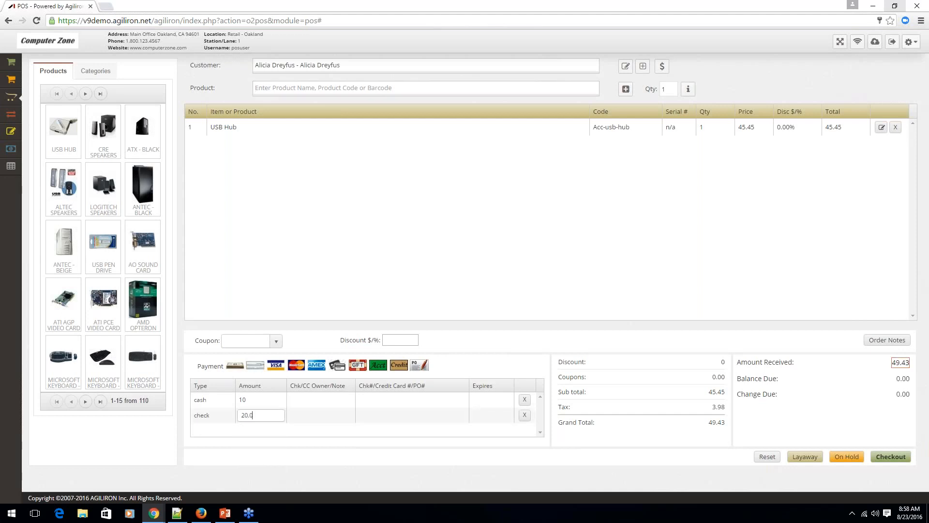
{"action": "key", "text": "Return"}
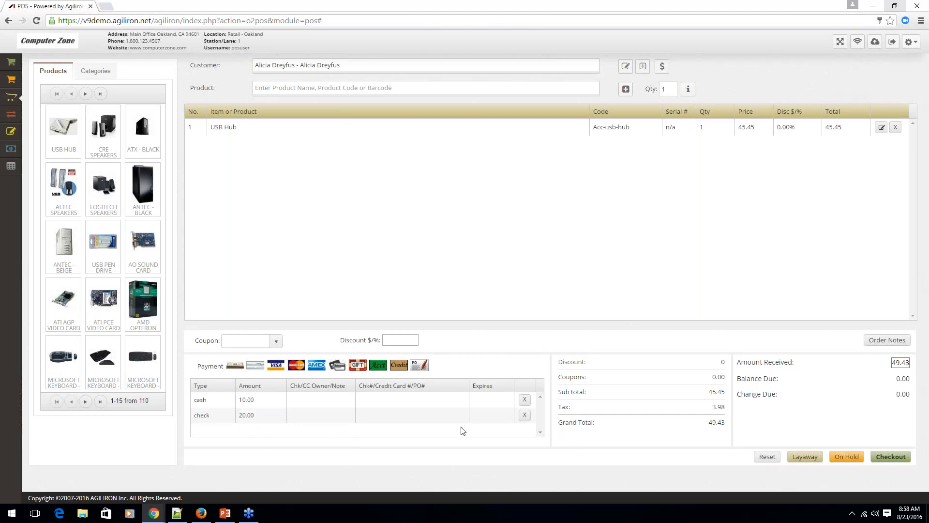
{"action": "left_click", "coordinate": [806, 458]}
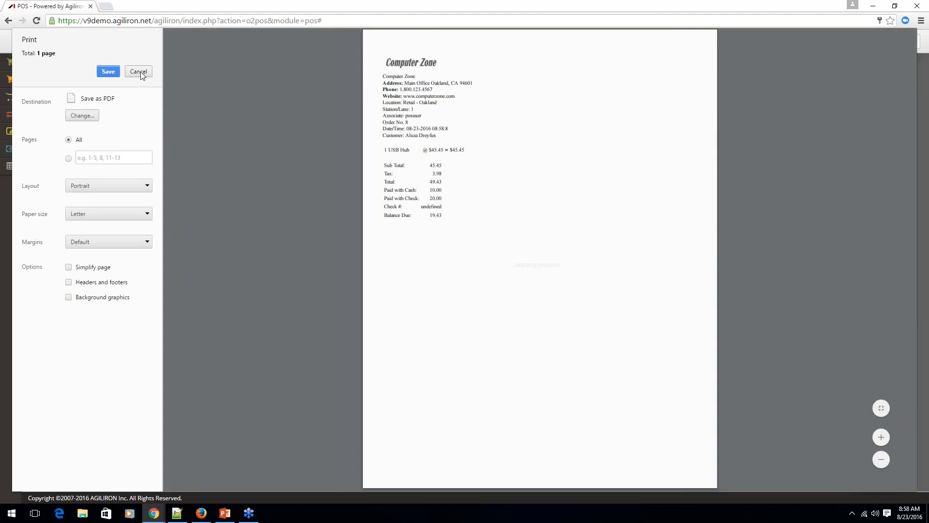
{"action": "left_click", "coordinate": [139, 72]}
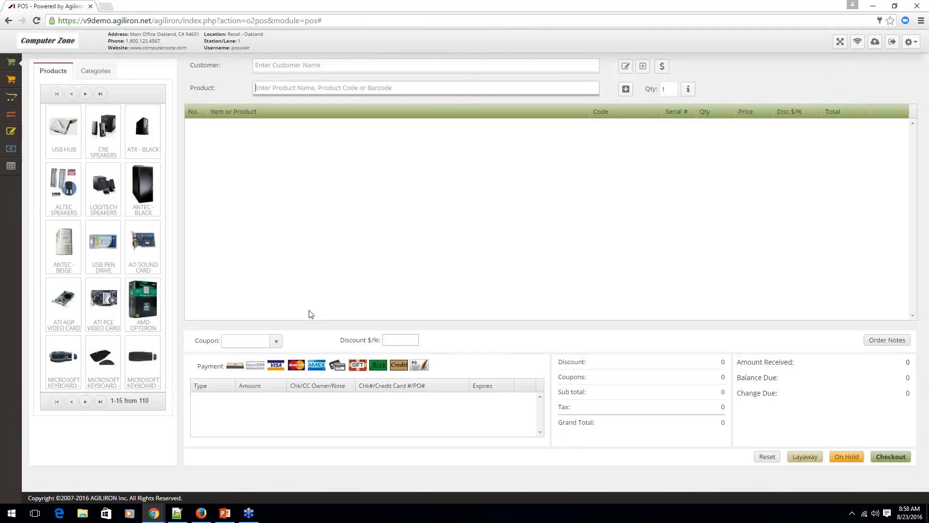
Switch to PowerPoint to review the Issue/Apply Credit item on the slide, and return to the POS in the browser.
{"action": "left_click", "coordinate": [225, 513]}
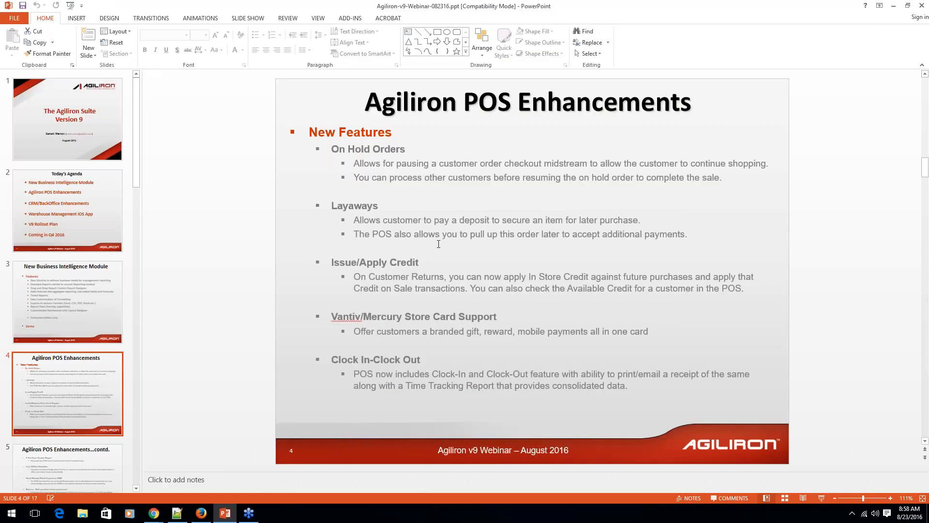
{"action": "left_click_drag", "start_coordinate": [422, 266], "coordinate": [541, 292]}
{"action": "left_click", "coordinate": [541, 290]}
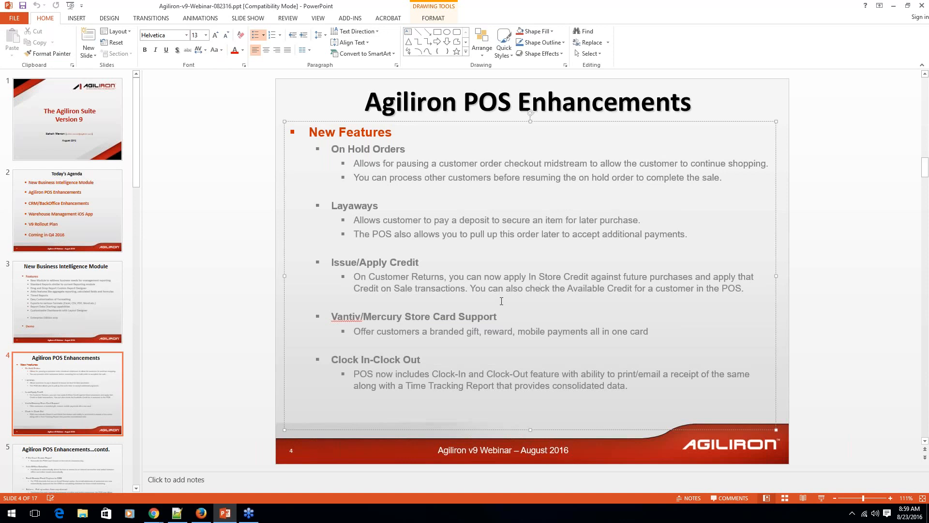
{"action": "left_click", "coordinate": [893, 6]}
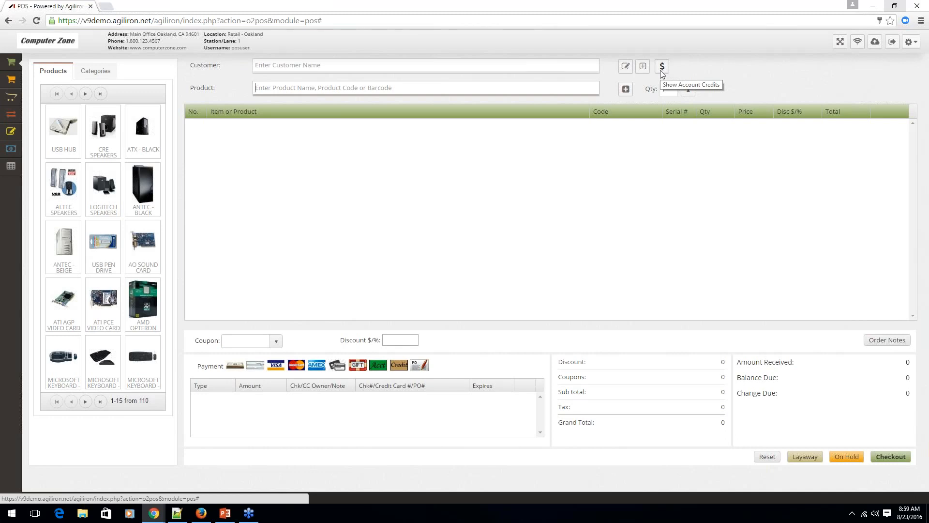
Select the existing customer and check the account credits available for them, closing the message.
{"action": "left_click", "coordinate": [305, 64]}
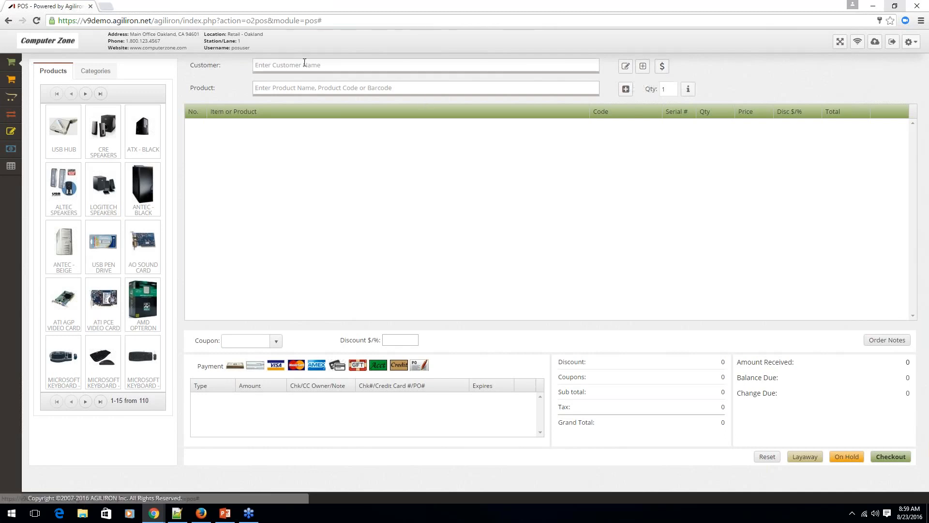
{"action": "type", "text": "alic"}
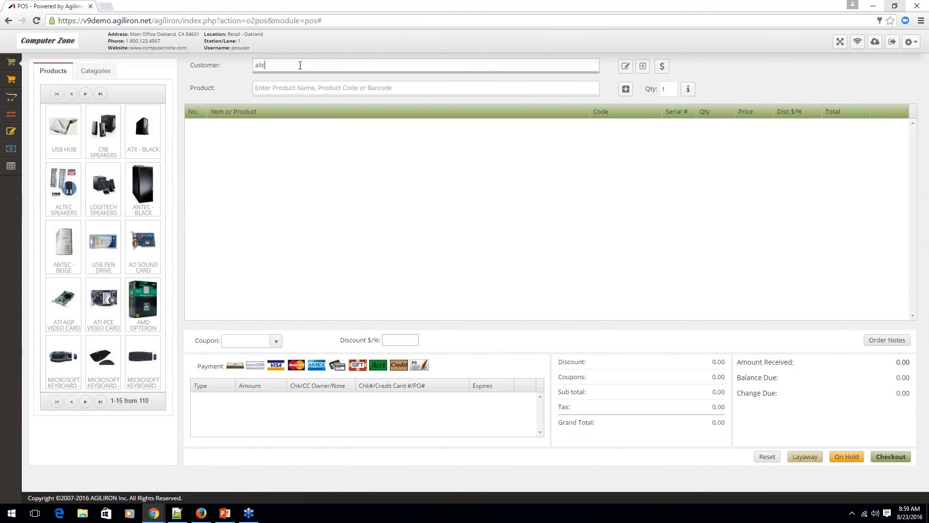
{"action": "left_click", "coordinate": [297, 80]}
{"action": "left_click", "coordinate": [663, 67]}
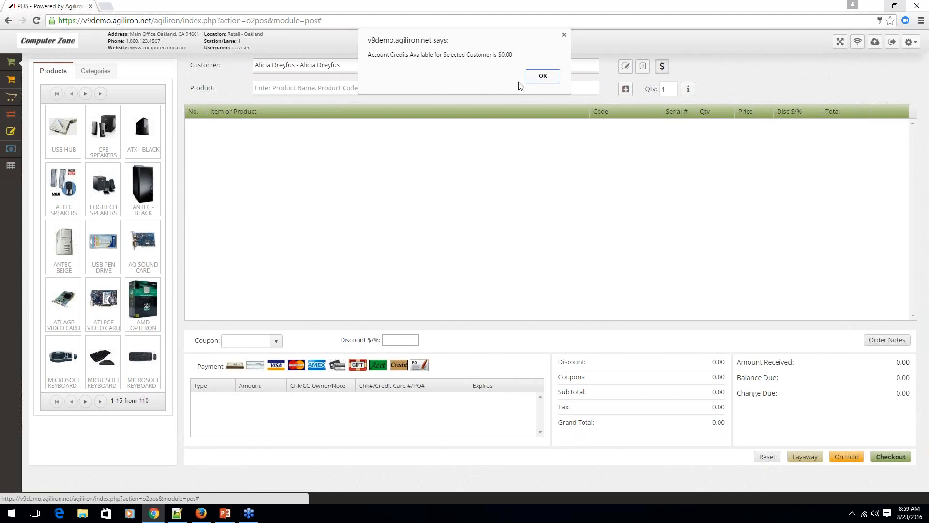
{"action": "left_click", "coordinate": [543, 77]}
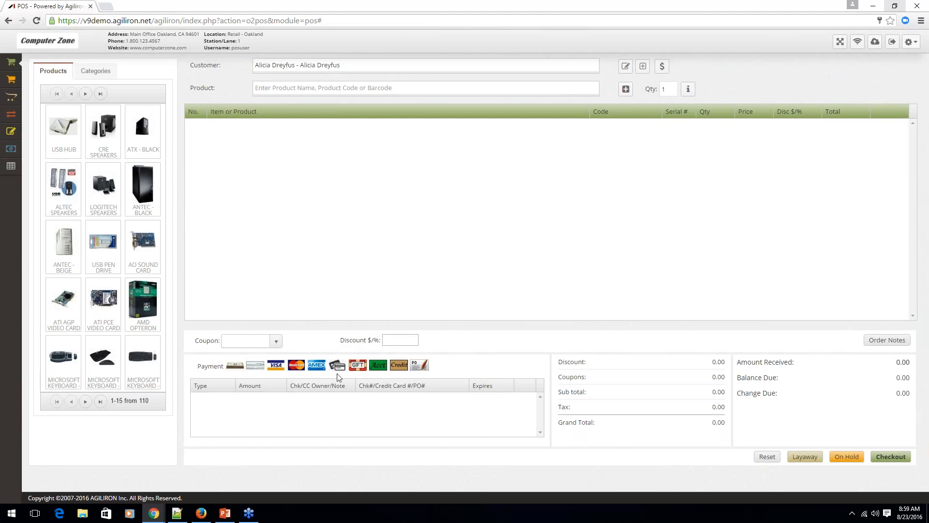
Switch to the PowerPoint presentation and place the cursor in the Vantiv/Mercury Store Card Support heading.
{"action": "left_click", "coordinate": [225, 513]}
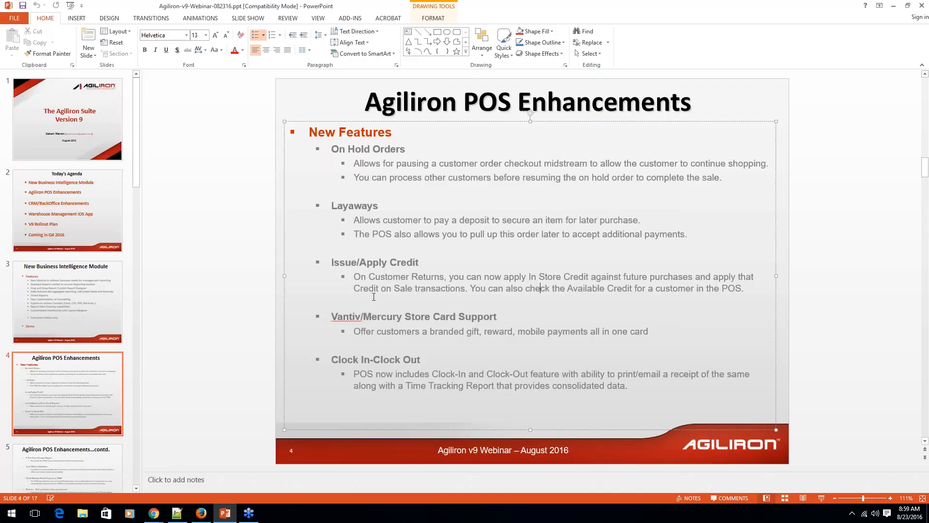
{"action": "left_click", "coordinate": [392, 318]}
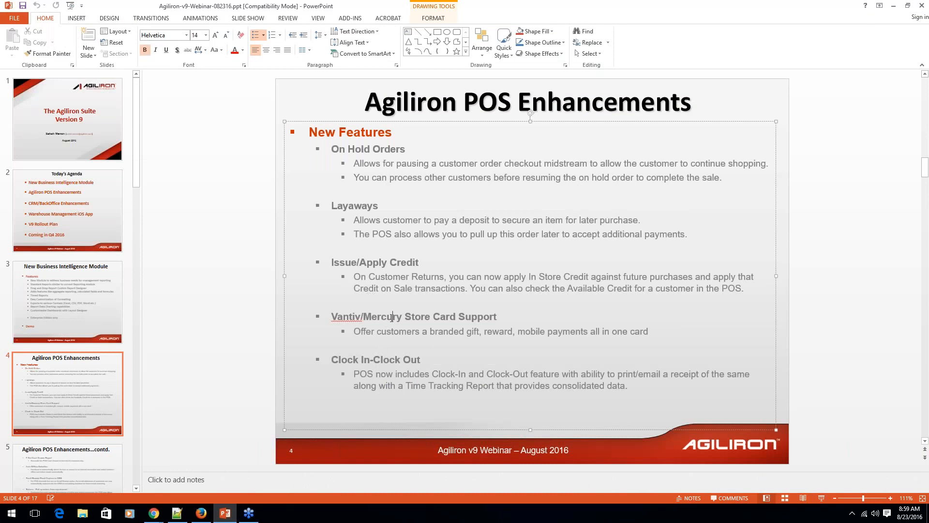
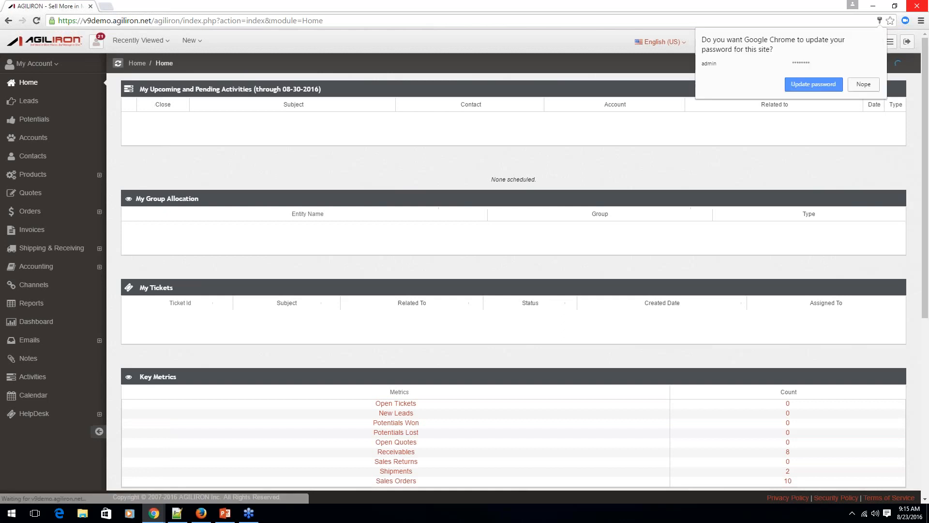
Open a blank new product form and examine the product type options, including Kit, Proxy and Drop-Ship.
{"action": "left_click", "coordinate": [689, 153]}
{"action": "left_click", "coordinate": [191, 40]}
{"action": "left_click", "coordinate": [155, 129]}
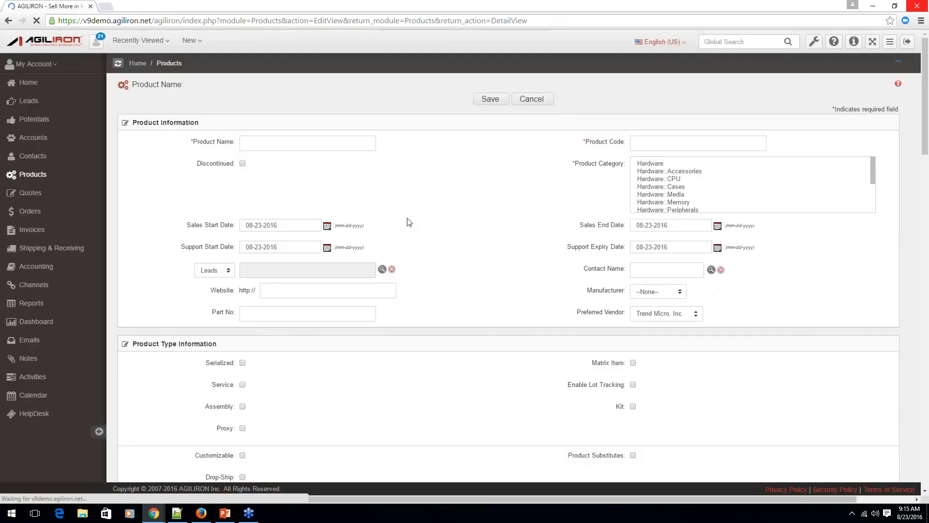
{"action": "scroll", "coordinate": [413, 204], "scroll_direction": "down", "scroll_amount": 1}
{"action": "scroll", "coordinate": [415, 208], "scroll_direction": "down", "scroll_amount": 3}
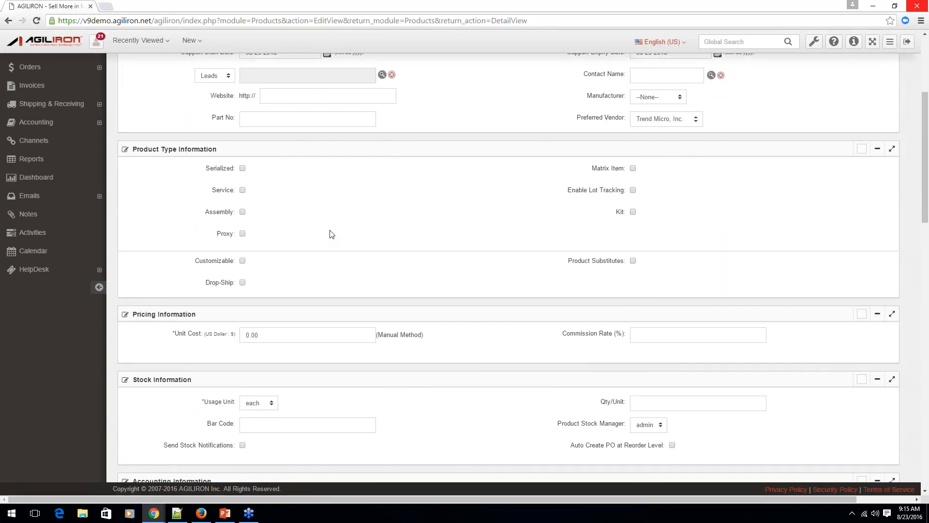
{"action": "scroll", "coordinate": [332, 234], "scroll_direction": "down", "scroll_amount": 1}
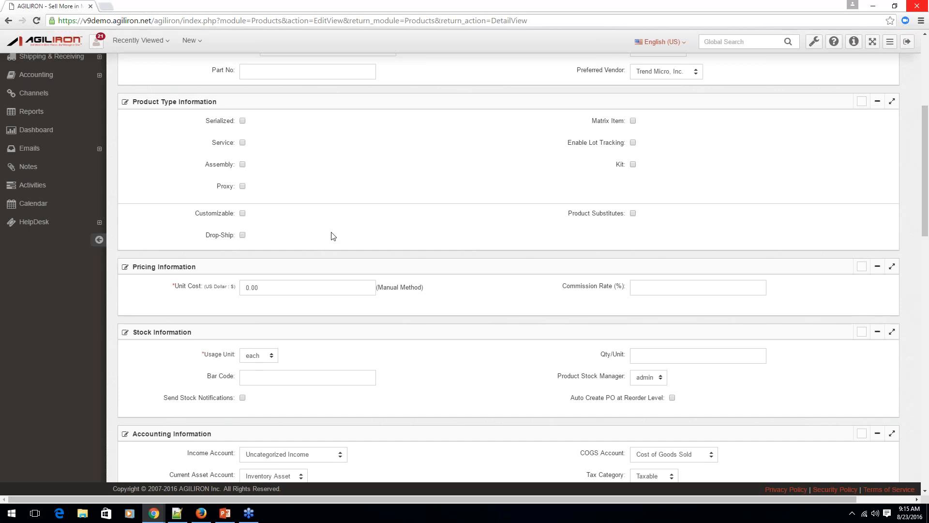
{"action": "scroll", "coordinate": [333, 236], "scroll_direction": "up", "scroll_amount": 1}
{"action": "scroll", "coordinate": [333, 237], "scroll_direction": "up", "scroll_amount": 5}
Open the USB Pen Drive's stock locations from the product list and make the OAK location's bin field editable.
{"action": "left_click", "coordinate": [168, 63]}
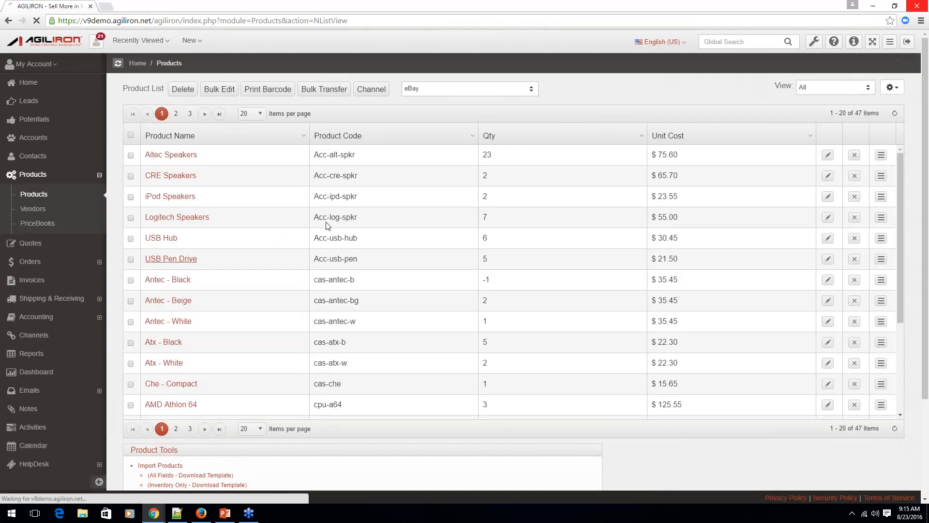
{"action": "left_click", "coordinate": [331, 213]}
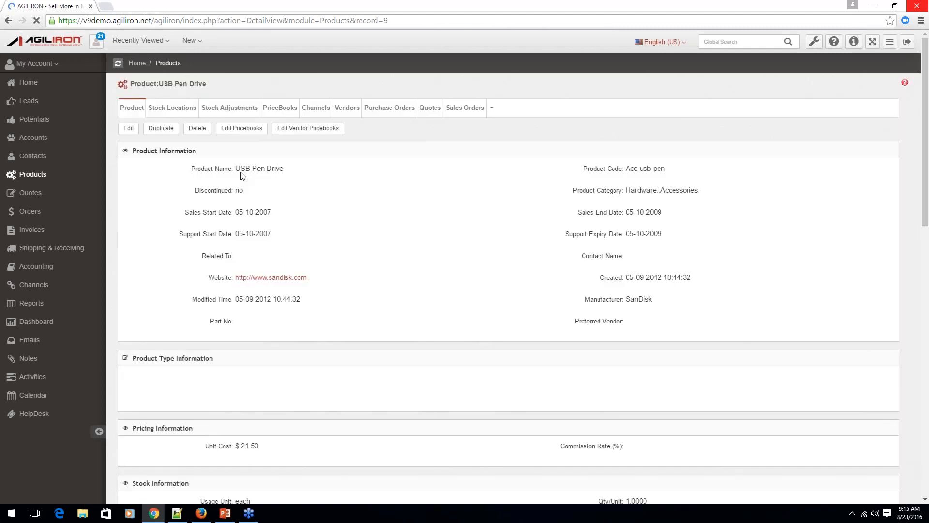
{"action": "left_click", "coordinate": [182, 118]}
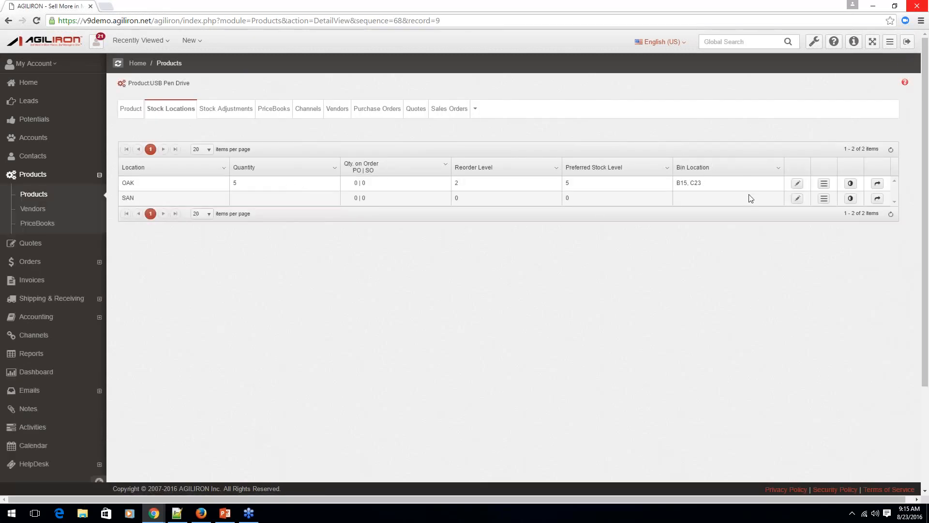
{"action": "left_click", "coordinate": [797, 183]}
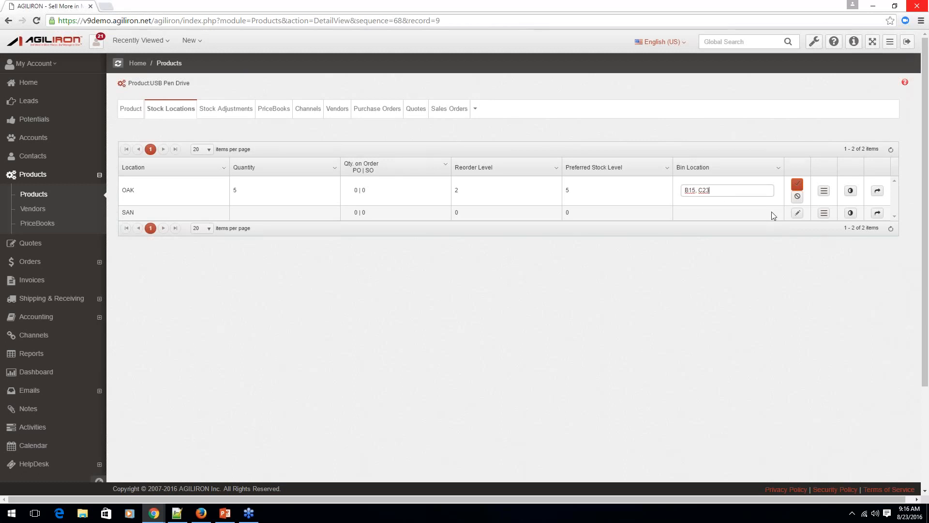
Switch to PowerPoint, highlight the Product Creation Wizard & PriceBook Edits heading, and return to Agiliron in the browser.
{"action": "left_click", "coordinate": [226, 514]}
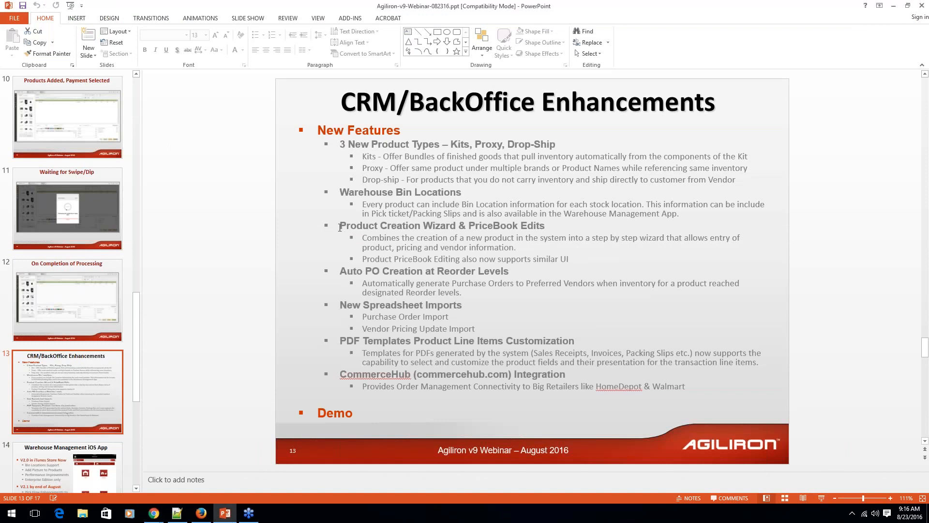
{"action": "left_click_drag", "start_coordinate": [340, 226], "coordinate": [546, 225]}
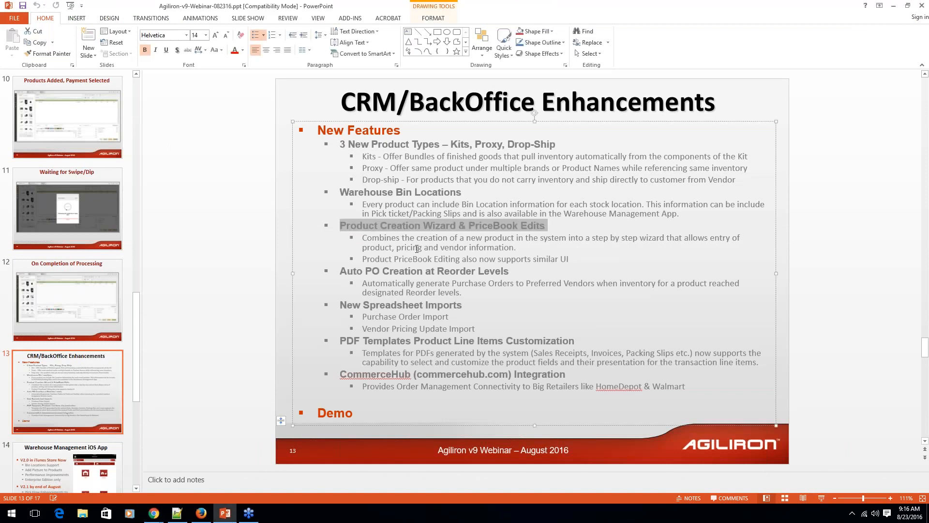
{"action": "left_click", "coordinate": [163, 520]}
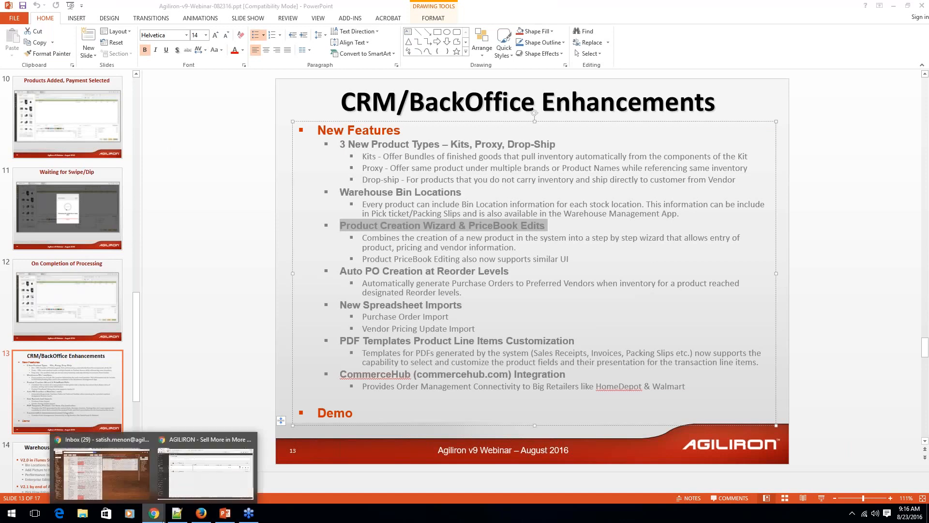
{"action": "left_click", "coordinate": [205, 467]}
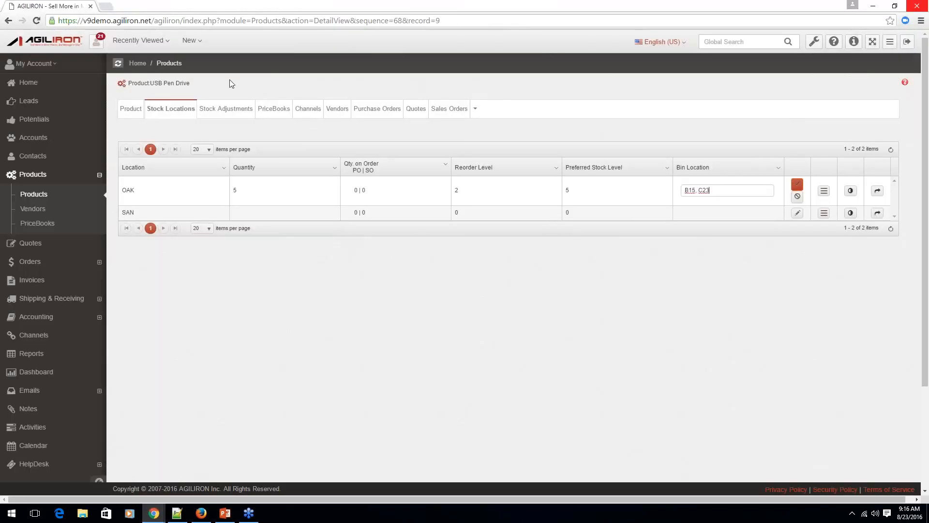
Start a product in the New Product Wizard named TestProduct, with code 3671267 and category Hardware::Accessories, and continue to pricing.
{"action": "left_click", "coordinate": [190, 43]}
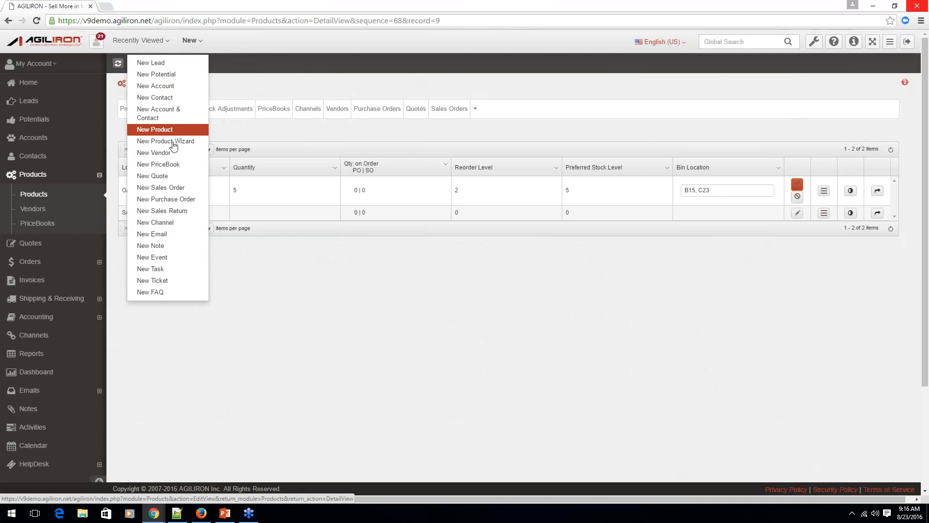
{"action": "left_click", "coordinate": [175, 142]}
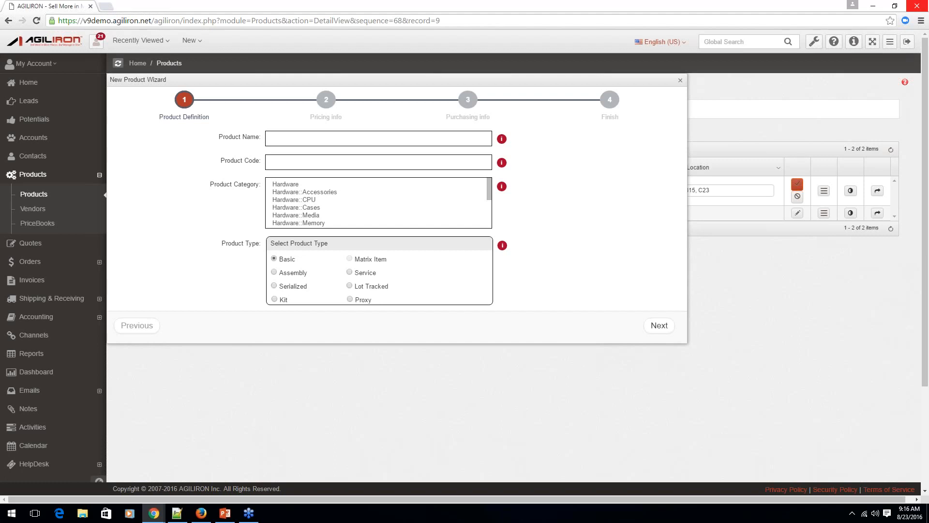
{"action": "left_click", "coordinate": [301, 137]}
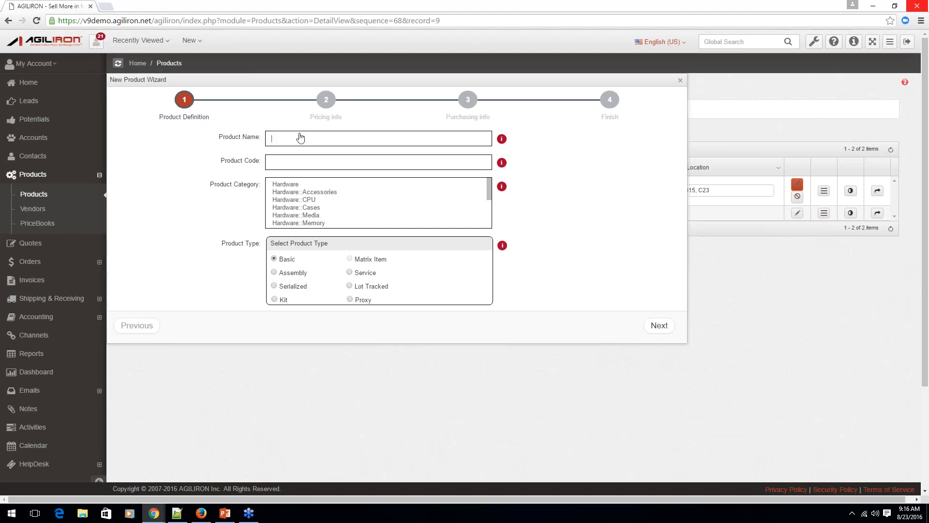
{"action": "type", "text": "TestProduct"}
{"action": "left_click", "coordinate": [364, 163]}
{"action": "type", "text": "3671267"}
{"action": "left_click", "coordinate": [308, 193]}
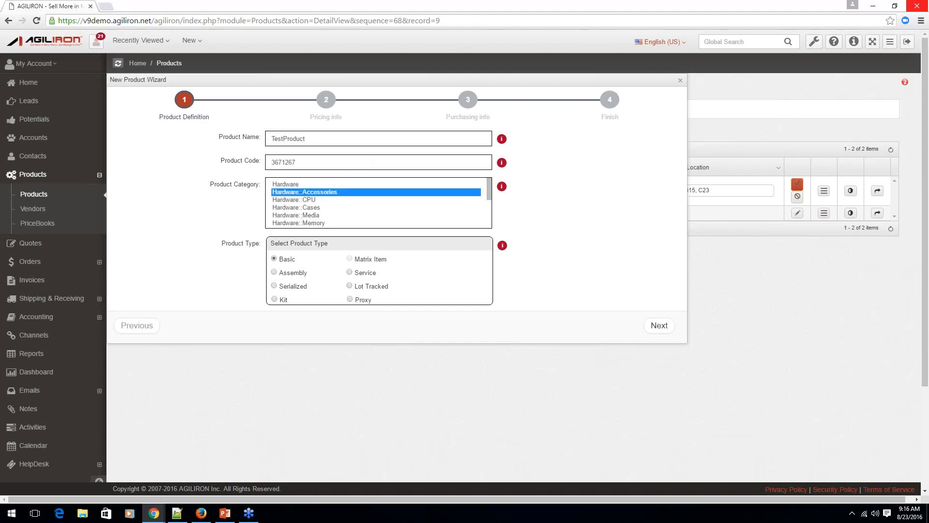
{"action": "left_click", "coordinate": [661, 326]}
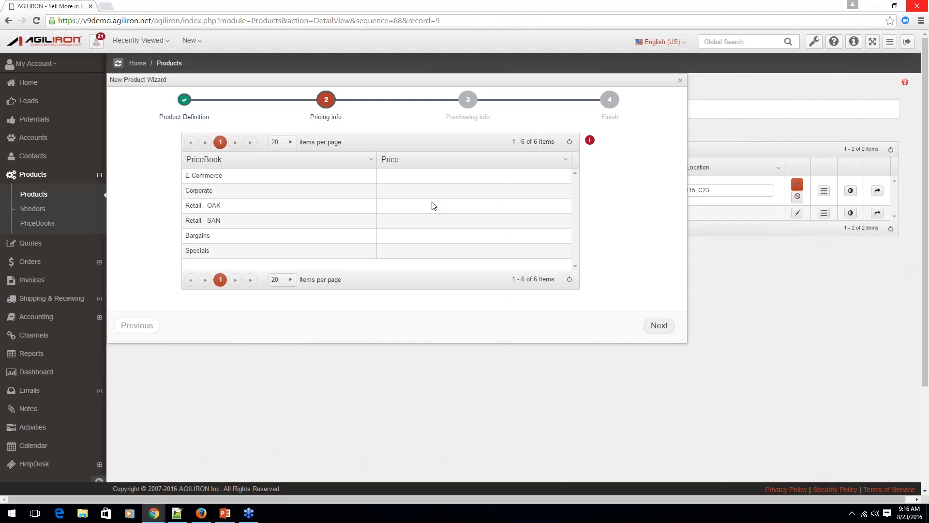
Set the E-Commerce price to 10.55 and the Corporate price to 5.65, and continue to the purchasing info.
{"action": "left_click", "coordinate": [398, 176]}
{"action": "type", "text": "0"}
{"action": "type", "text": "10"}
{"action": "type", "text": ".55"}
{"action": "left_click", "coordinate": [400, 191]}
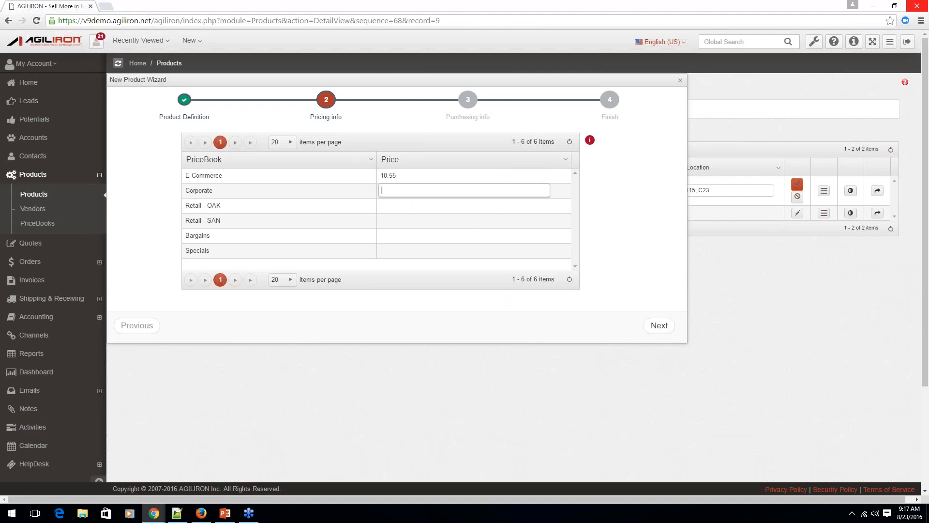
{"action": "type", "text": "5.65"}
{"action": "left_click", "coordinate": [387, 204]}
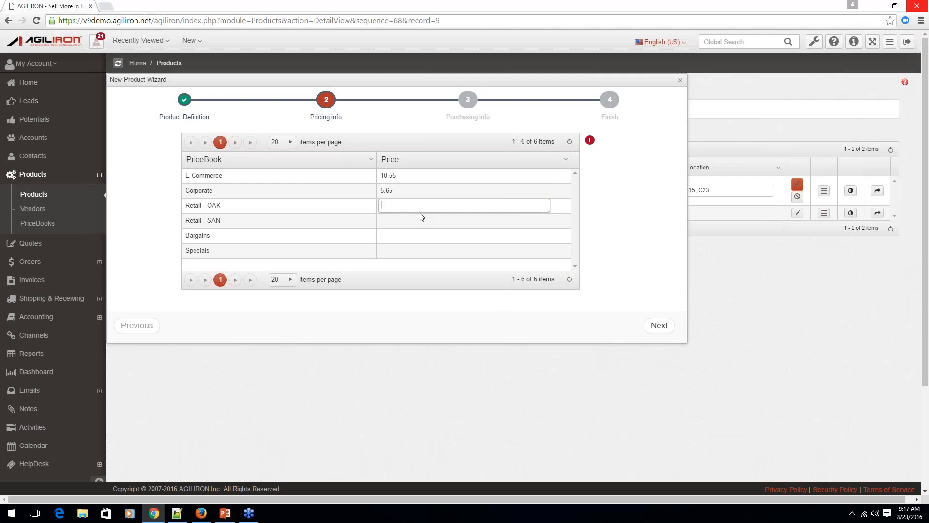
{"action": "left_click", "coordinate": [653, 272]}
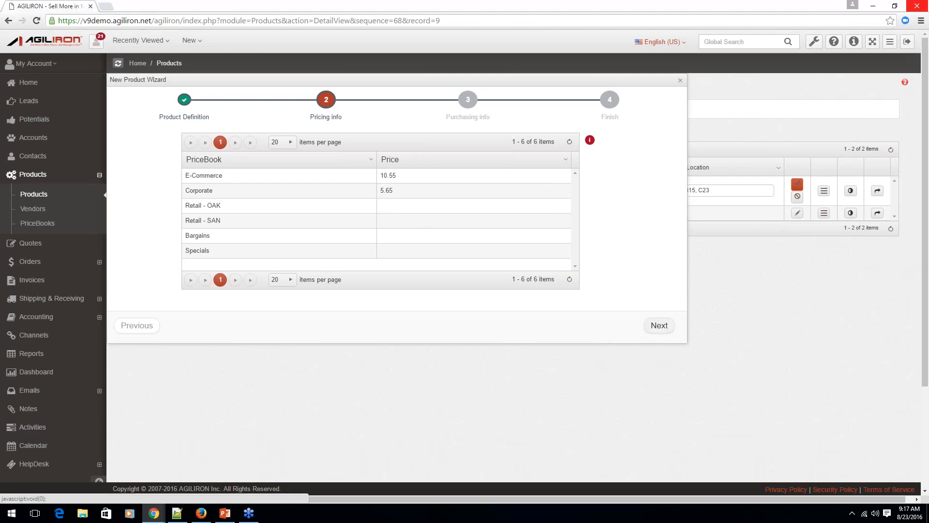
{"action": "left_click", "coordinate": [660, 325]}
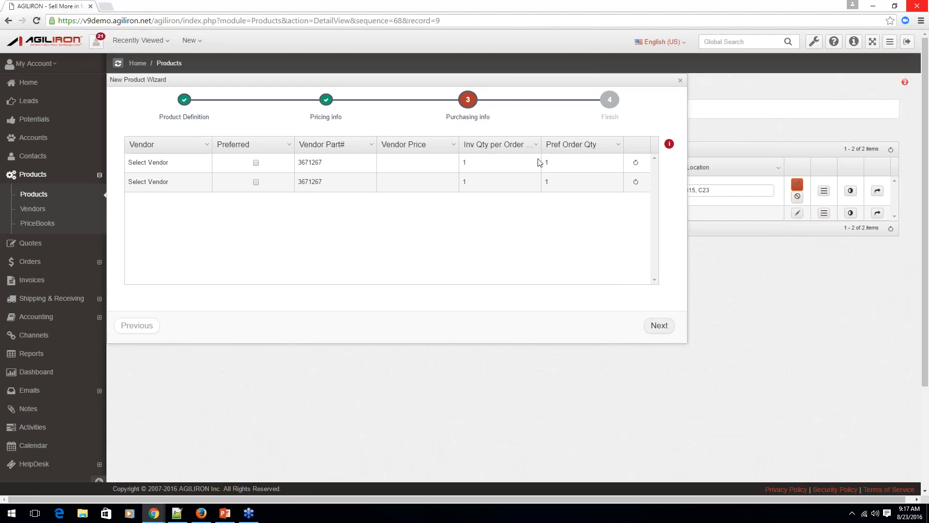
Add Trend Micro, Inc. as the preferred vendor with a vendor price of 3.45 and finish creating the product.
{"action": "left_click", "coordinate": [177, 162]}
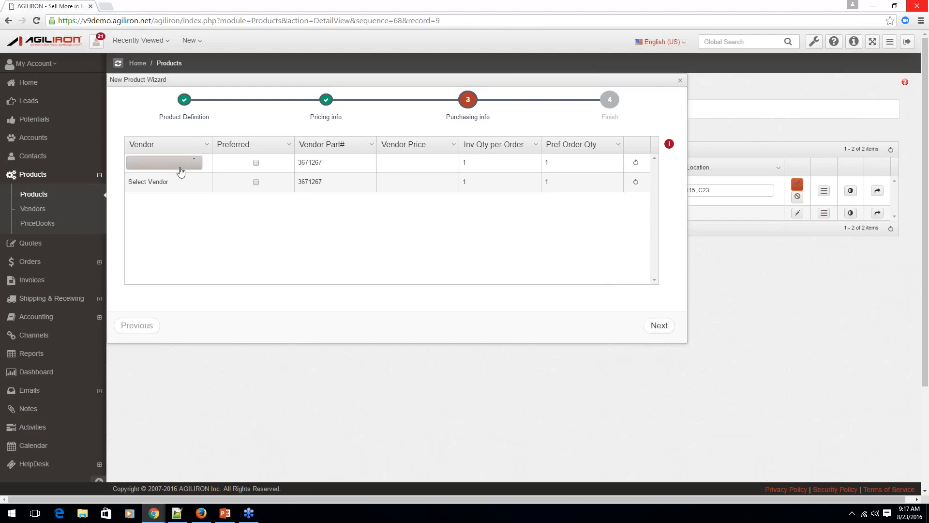
{"action": "left_click", "coordinate": [192, 165]}
{"action": "left_click", "coordinate": [156, 177]}
{"action": "left_click", "coordinate": [256, 162]}
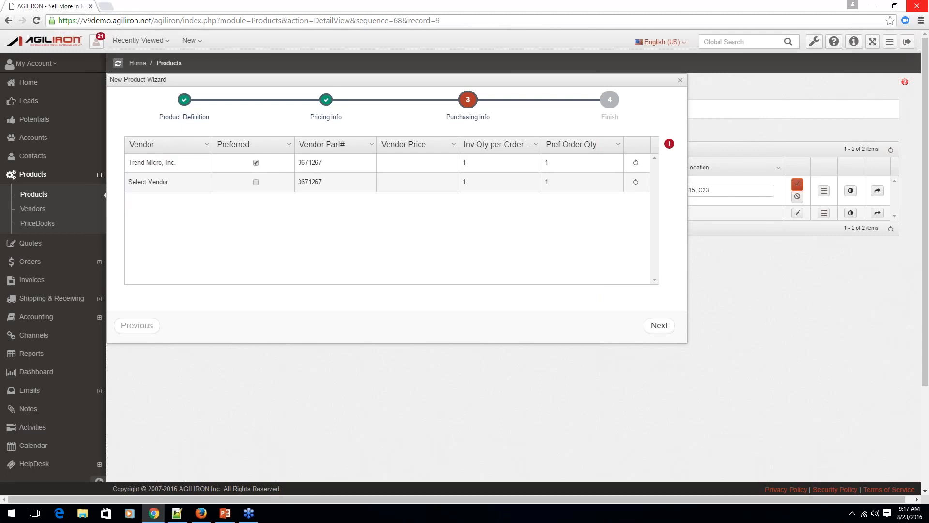
{"action": "left_click", "coordinate": [326, 164]}
{"action": "left_click", "coordinate": [401, 167]}
{"action": "key", "text": "BackSpace"}
{"action": "type", "text": "3.45"}
{"action": "left_click", "coordinate": [484, 160]}
{"action": "left_click", "coordinate": [573, 166]}
{"action": "left_click", "coordinate": [563, 207]}
{"action": "left_click", "coordinate": [664, 327]}
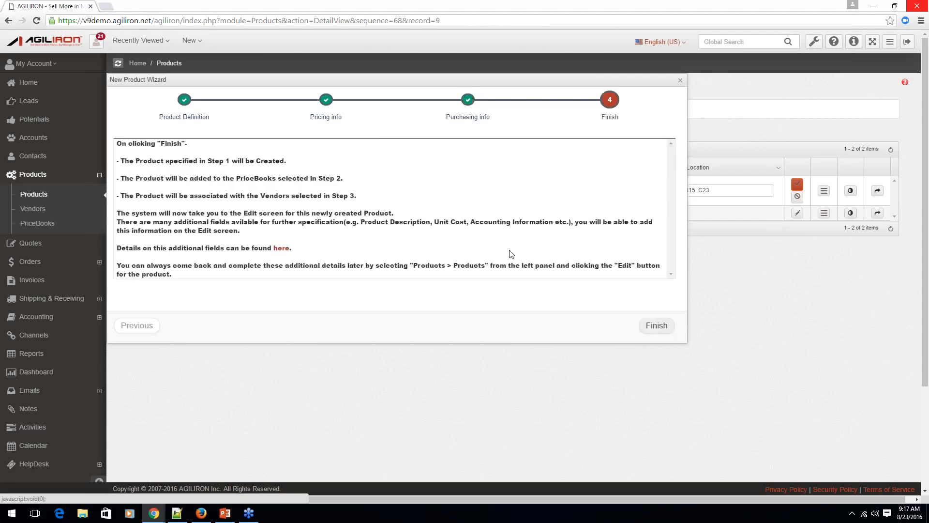
{"action": "left_click", "coordinate": [653, 328]}
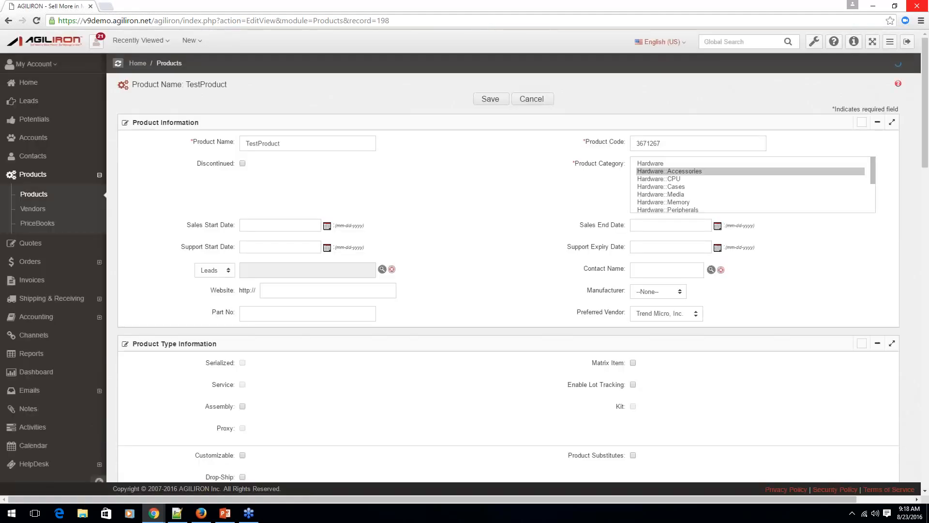
Review the additional fields on TestProduct's edit form, from product type through stock, accounting, shipping and description.
{"action": "scroll", "coordinate": [488, 249], "scroll_direction": "down", "scroll_amount": 1}
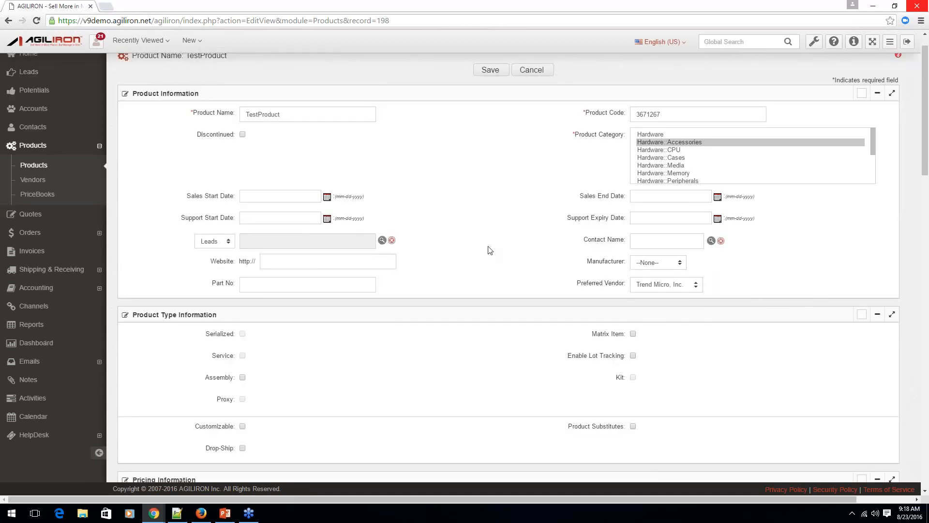
{"action": "scroll", "coordinate": [489, 250], "scroll_direction": "down", "scroll_amount": 9}
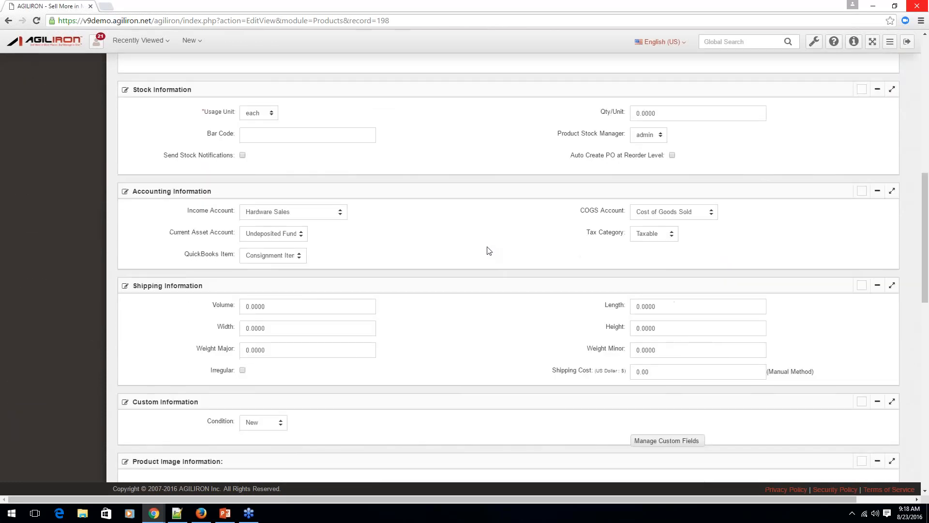
{"action": "scroll", "coordinate": [488, 250], "scroll_direction": "down", "scroll_amount": 4}
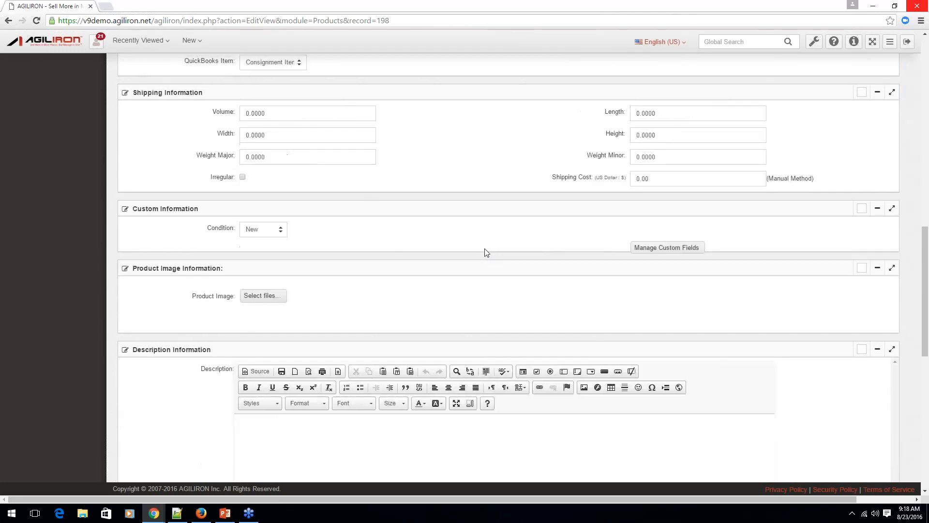
{"action": "scroll", "coordinate": [486, 253], "scroll_direction": "down", "scroll_amount": 3}
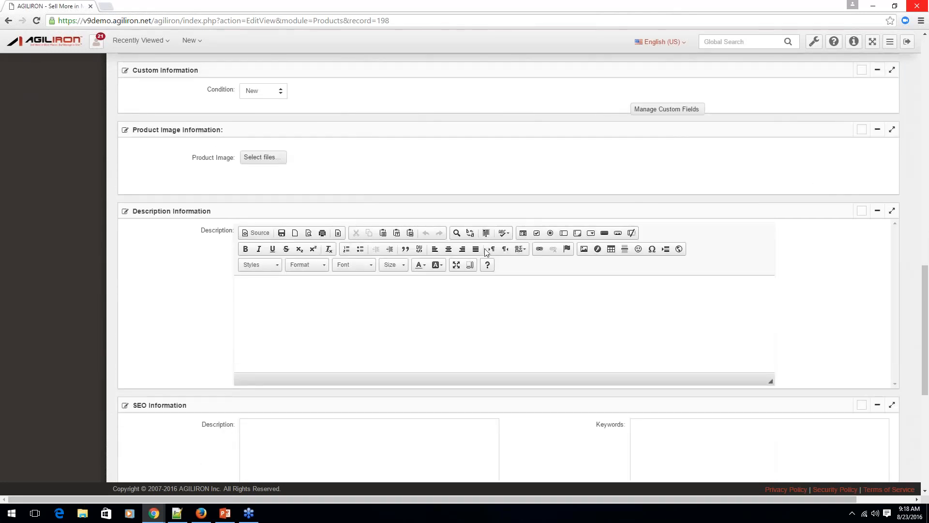
{"action": "scroll", "coordinate": [486, 251], "scroll_direction": "up", "scroll_amount": 2}
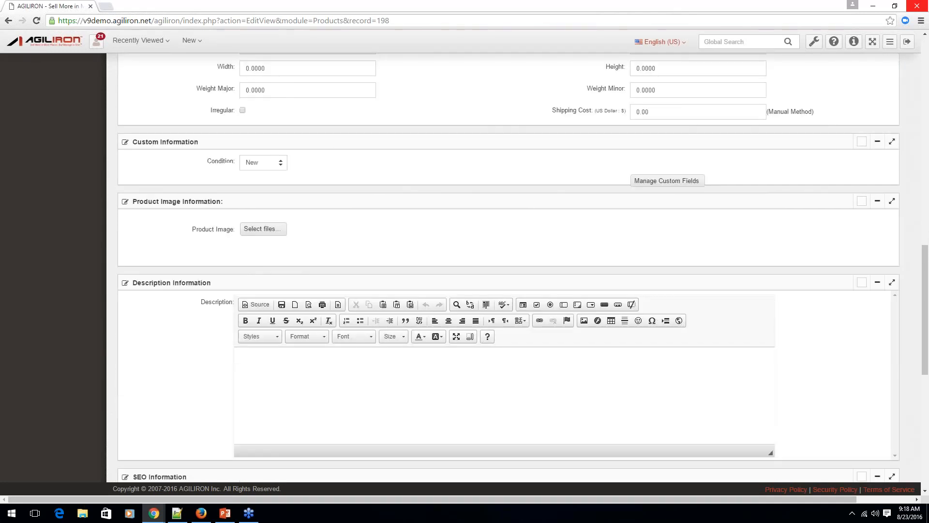
{"action": "scroll", "coordinate": [486, 251], "scroll_direction": "up", "scroll_amount": 15}
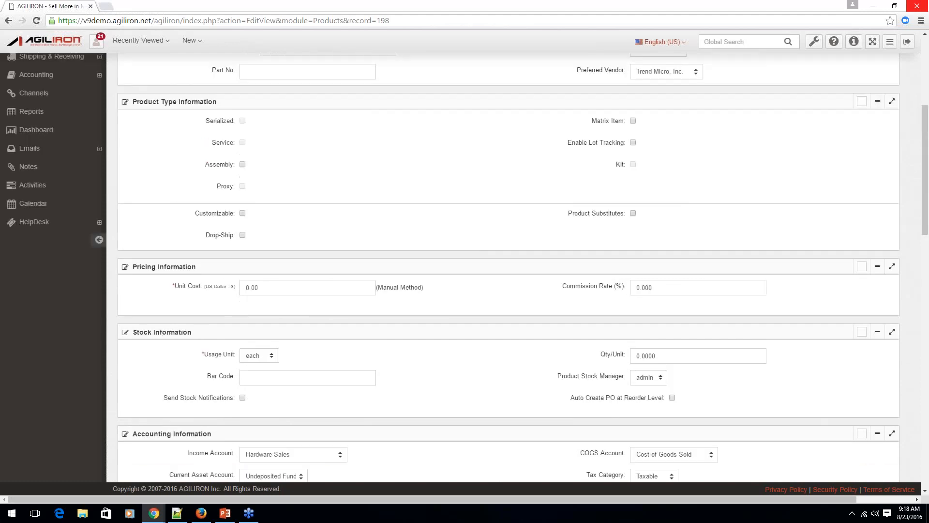
{"action": "scroll", "coordinate": [513, 160], "scroll_direction": "up", "scroll_amount": 1}
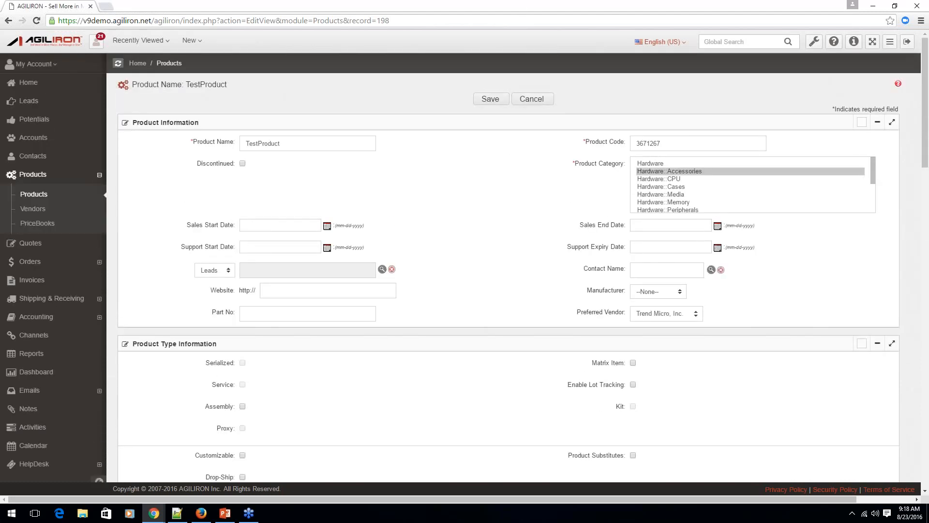
Reopen the recently viewed USB Pen Drive product, view its pricebook prices, and open its vendor pricebooks for editing.
{"action": "left_click", "coordinate": [140, 40]}
{"action": "left_click", "coordinate": [140, 63]}
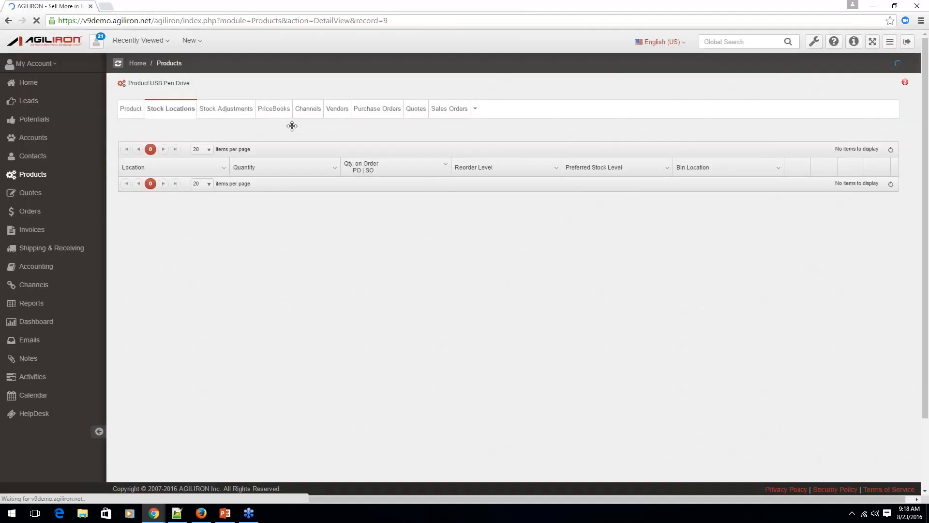
{"action": "left_click", "coordinate": [125, 114]}
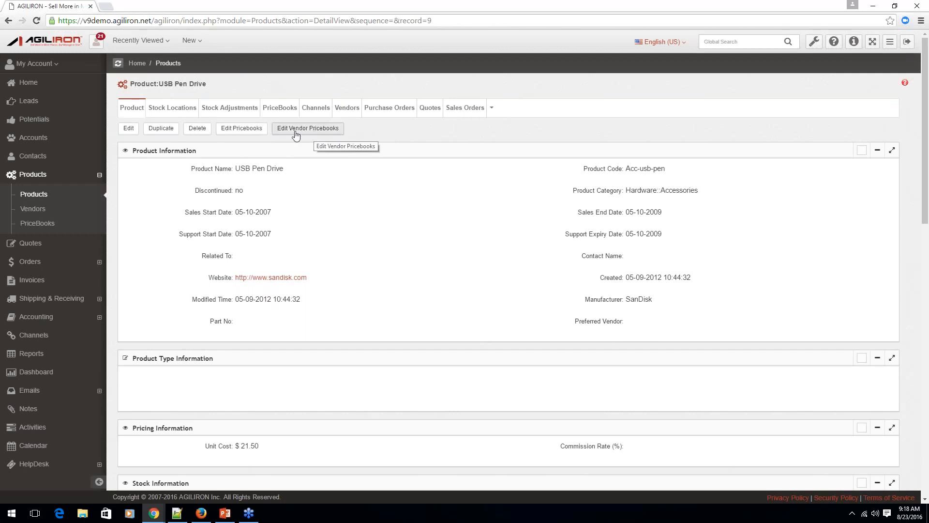
{"action": "left_click", "coordinate": [245, 129]}
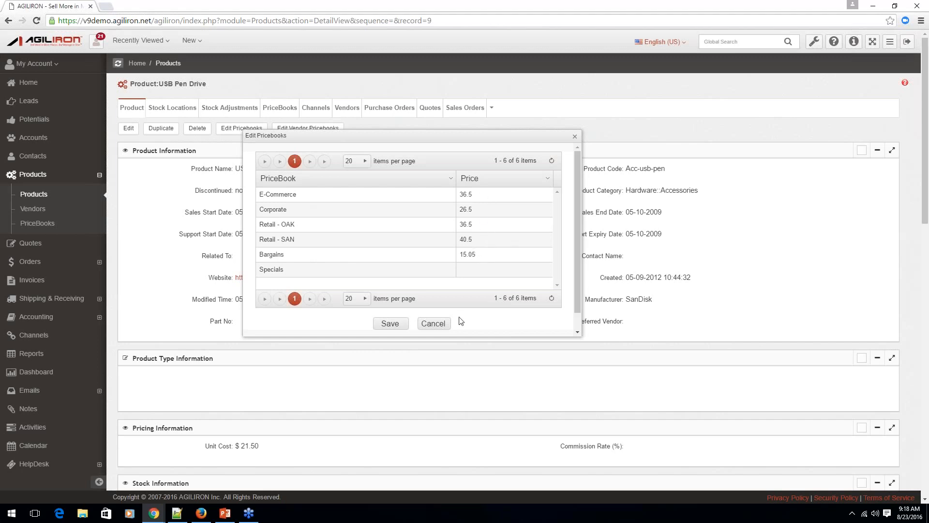
{"action": "left_click", "coordinate": [575, 137]}
{"action": "left_click", "coordinate": [304, 128]}
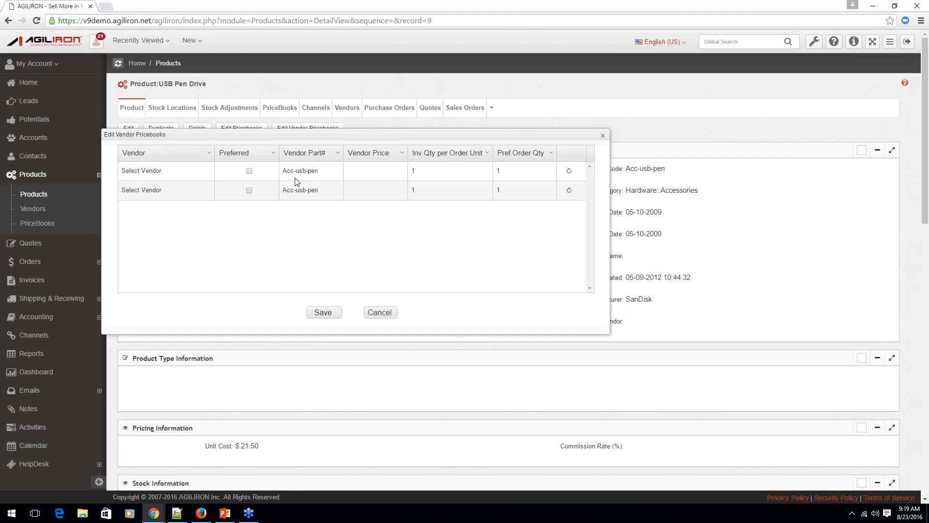
Try Trend Micro, Inc. as the vendor in the first row of USB Pen Drive's vendor pricebooks, and discard the edit.
{"action": "left_click", "coordinate": [166, 171]}
{"action": "left_click", "coordinate": [197, 173]}
{"action": "left_click", "coordinate": [195, 186]}
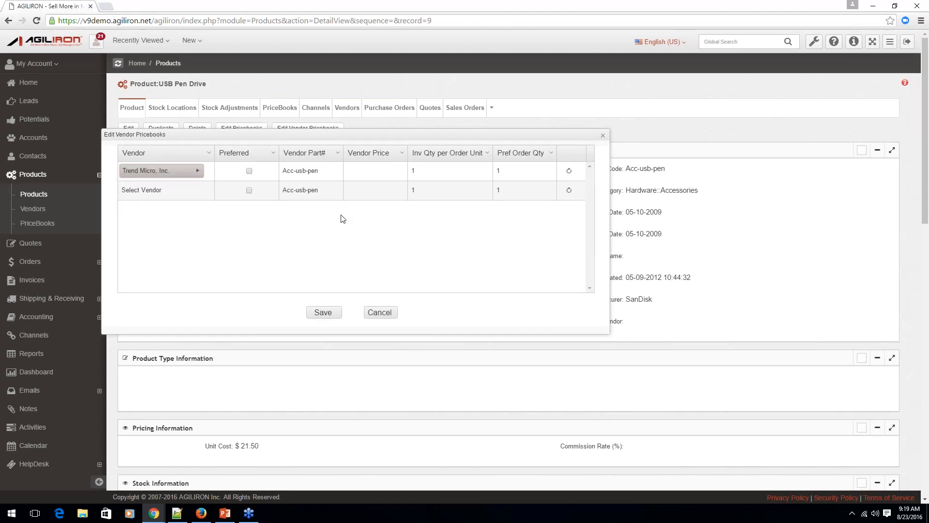
{"action": "left_click", "coordinate": [387, 314]}
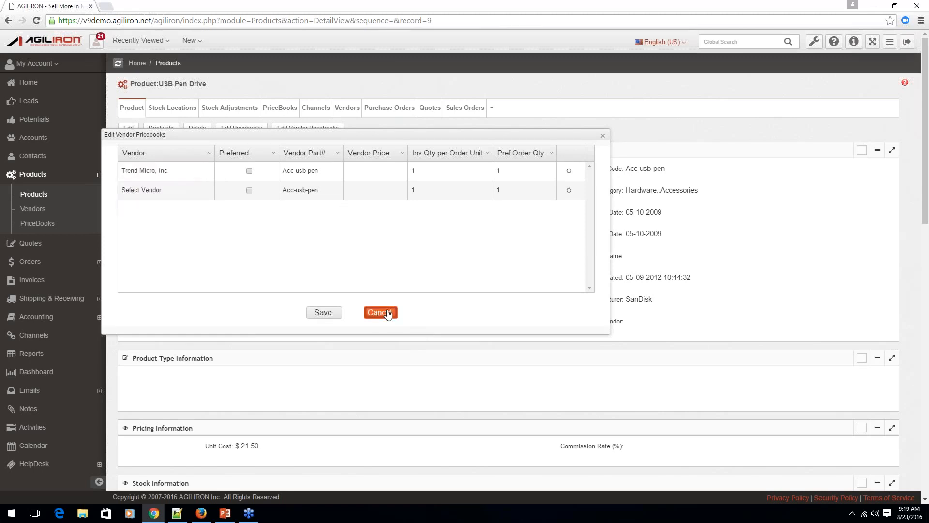
{"action": "left_click", "coordinate": [387, 314]}
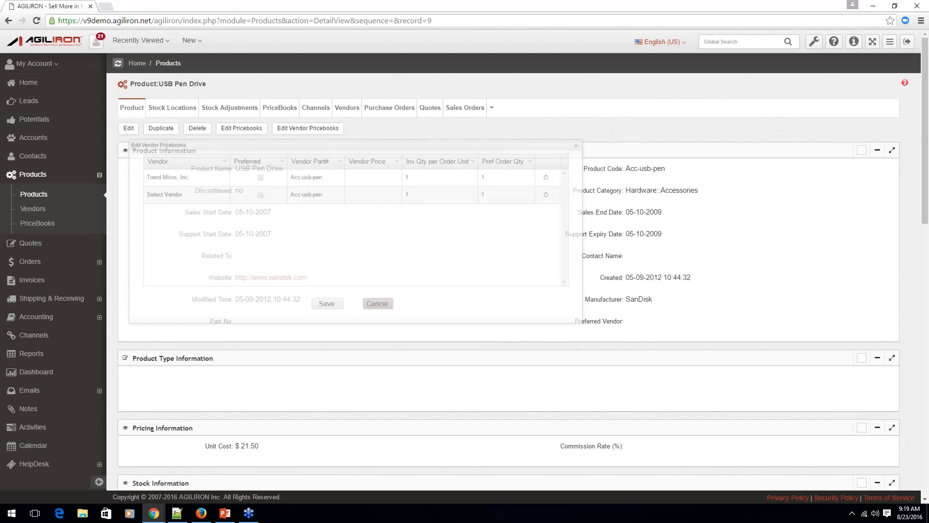
Switch to the PowerPoint presentation and place the cursor in the Auto PO Creation at Reorder Levels heading on slide 13.
{"action": "mouse_move", "coordinate": [161, 515]}
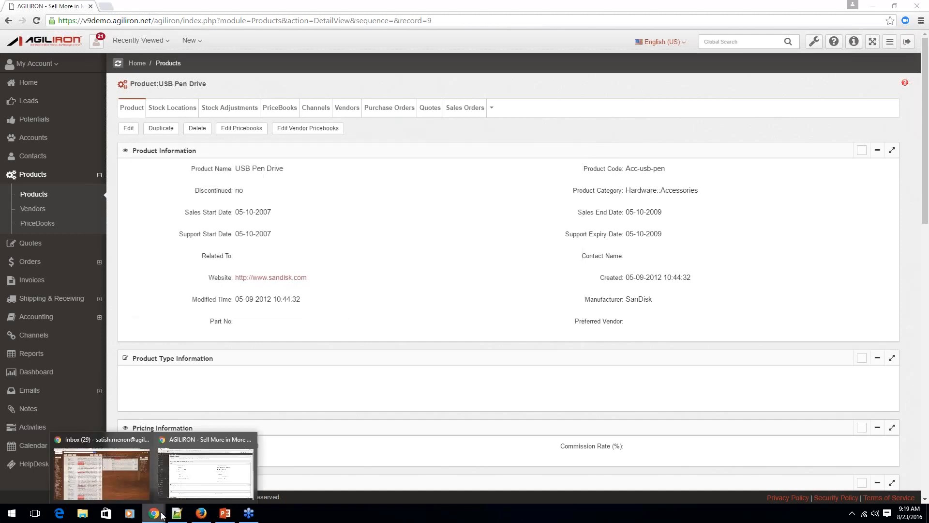
{"action": "left_click", "coordinate": [225, 513]}
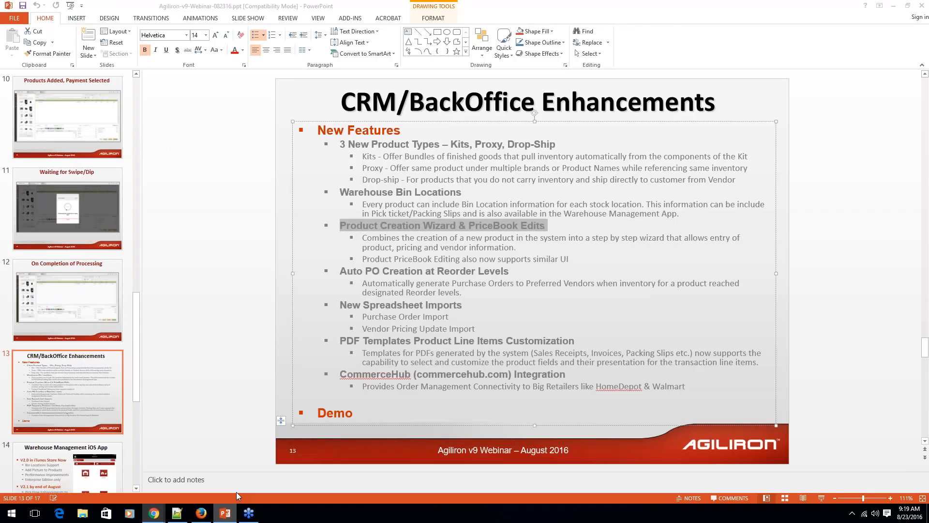
{"action": "scroll", "coordinate": [431, 267], "scroll_direction": "up", "scroll_amount": 1}
{"action": "scroll", "coordinate": [431, 266], "scroll_direction": "down", "scroll_amount": 1}
{"action": "left_click", "coordinate": [382, 272]}
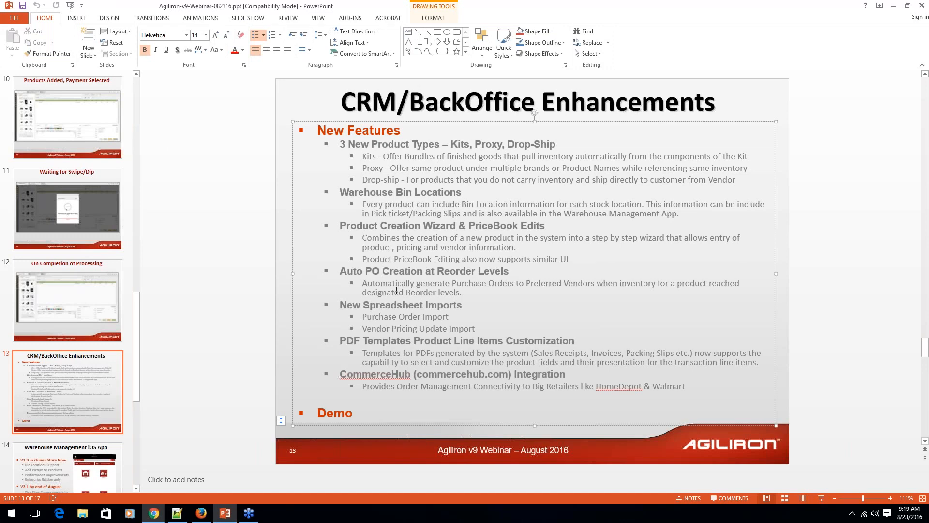
Return to Agiliron in the browser and highlight the Auto Create PO at Reorder Level field in USB Pen Drive's stock information.
{"action": "mouse_move", "coordinate": [167, 513]}
{"action": "left_click", "coordinate": [218, 470]}
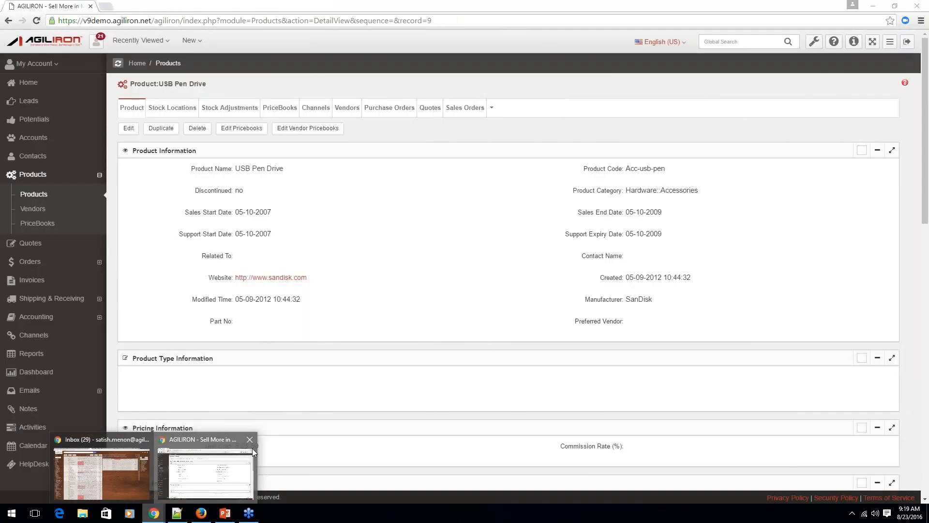
{"action": "scroll", "coordinate": [300, 293], "scroll_direction": "down", "scroll_amount": 1}
{"action": "scroll", "coordinate": [207, 253], "scroll_direction": "down", "scroll_amount": 4}
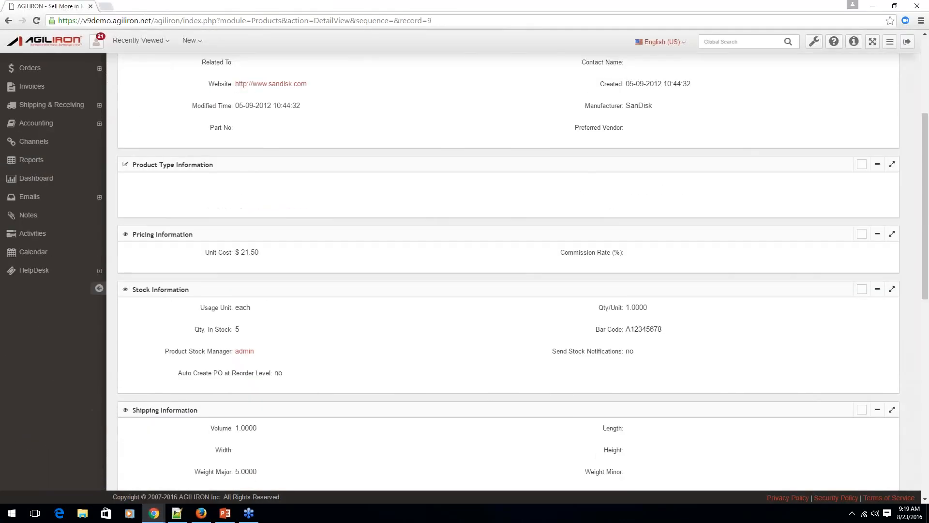
{"action": "left_click_drag", "start_coordinate": [179, 227], "coordinate": [279, 232]}
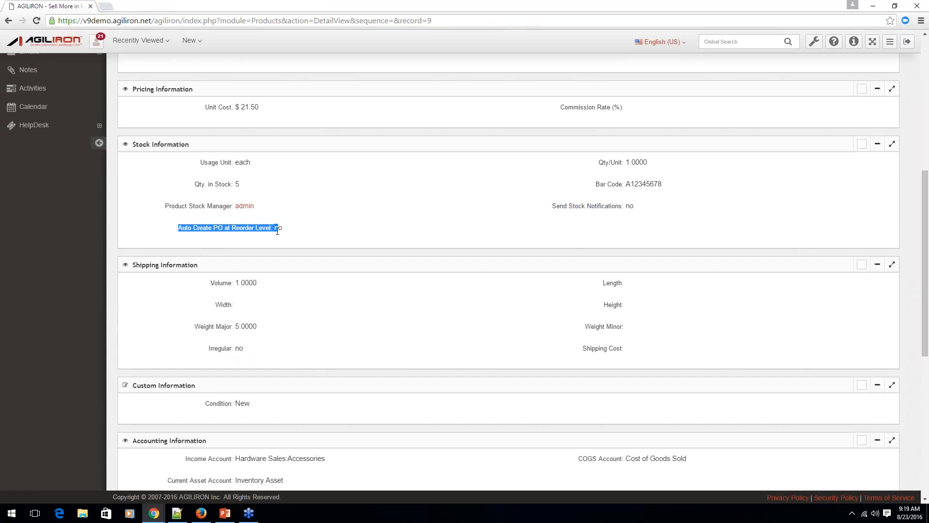
{"action": "left_click", "coordinate": [347, 237]}
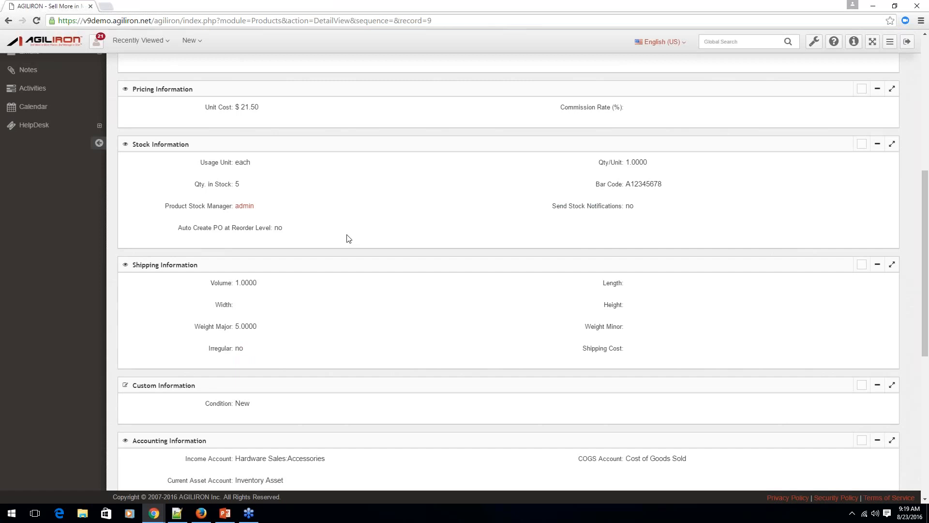
Highlight the Send Stock Notifications field in USB Pen Drive's stock information, and clear the highlight.
{"action": "scroll", "coordinate": [349, 239], "scroll_direction": "up", "scroll_amount": 1}
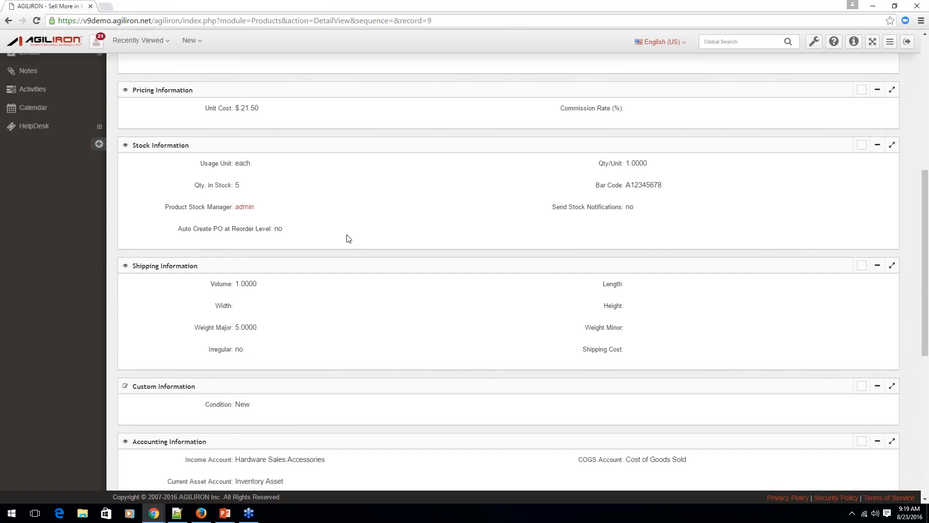
{"action": "scroll", "coordinate": [349, 238], "scroll_direction": "up", "scroll_amount": 1}
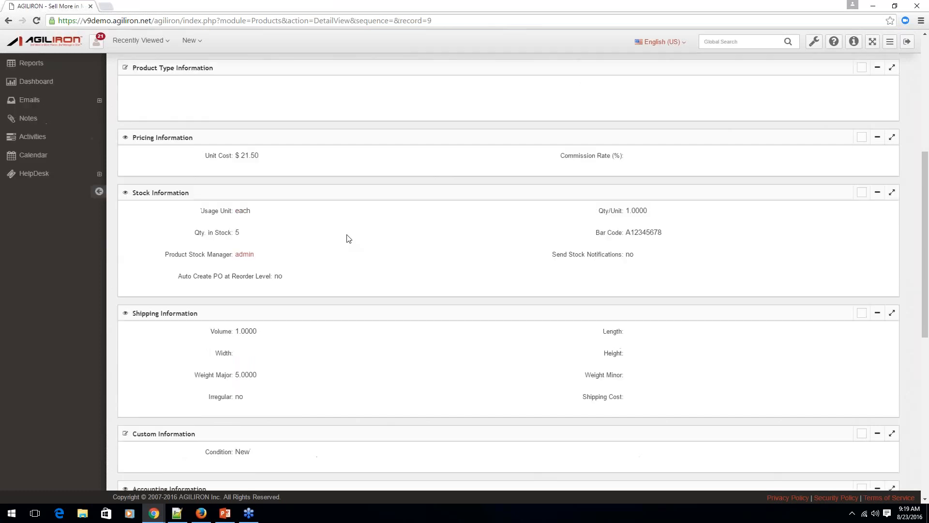
{"action": "left_click_drag", "start_coordinate": [555, 254], "coordinate": [649, 255]}
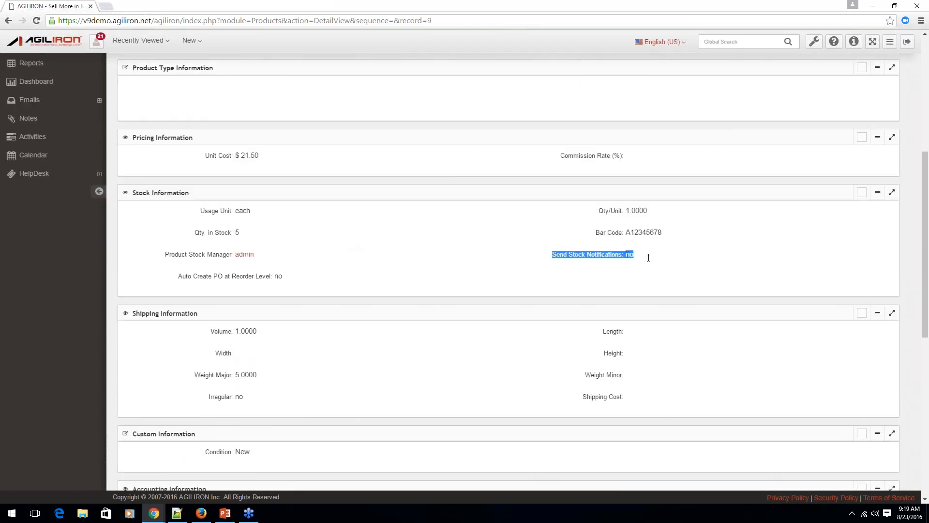
{"action": "left_click", "coordinate": [492, 281]}
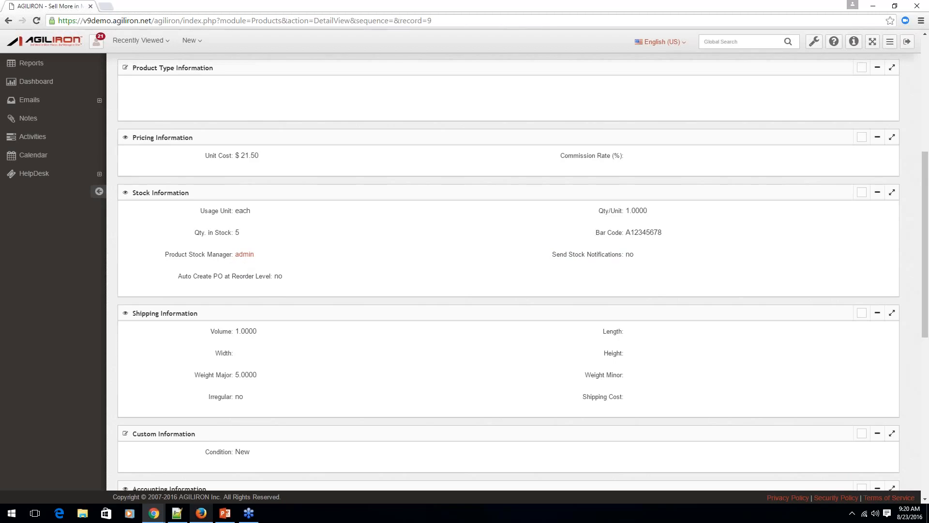
Point out New Spreadsheet Imports on the PowerPoint slide, and open Agiliron's Purchase Orders list to view its import tool.
{"action": "left_click", "coordinate": [225, 512]}
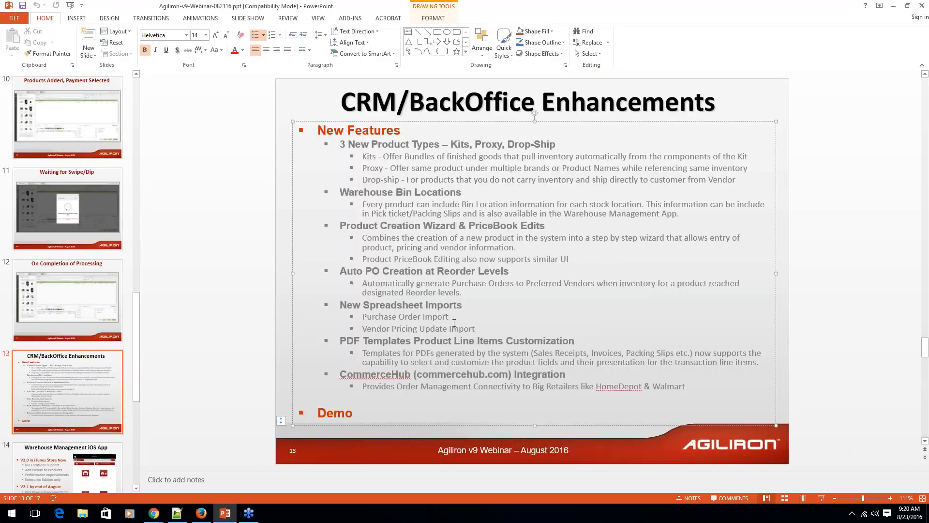
{"action": "left_click", "coordinate": [453, 318]}
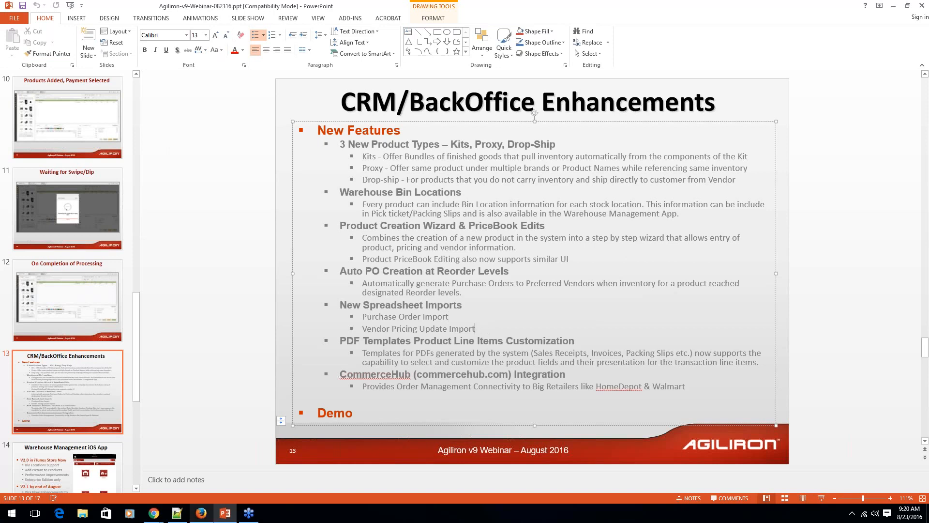
{"action": "mouse_move", "coordinate": [158, 518]}
{"action": "left_click", "coordinate": [204, 465]}
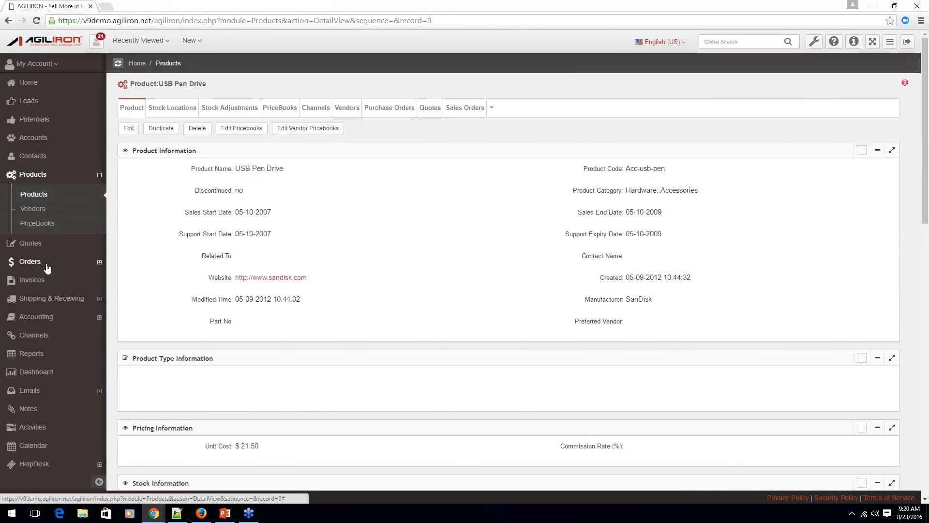
{"action": "left_click", "coordinate": [44, 262]}
{"action": "left_click", "coordinate": [44, 246]}
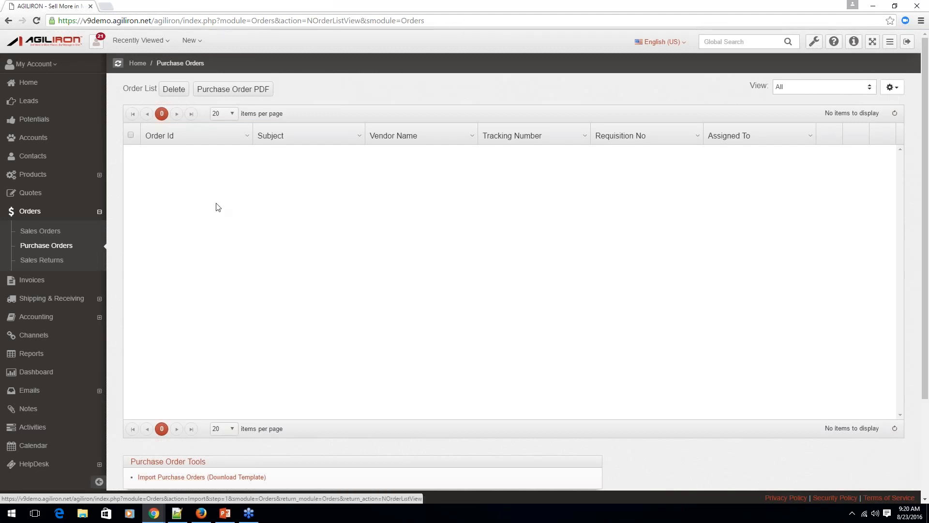
Open the Products list to view its import and export tools, and return to the PDF Templates heading on the PowerPoint slide.
{"action": "left_click", "coordinate": [58, 176]}
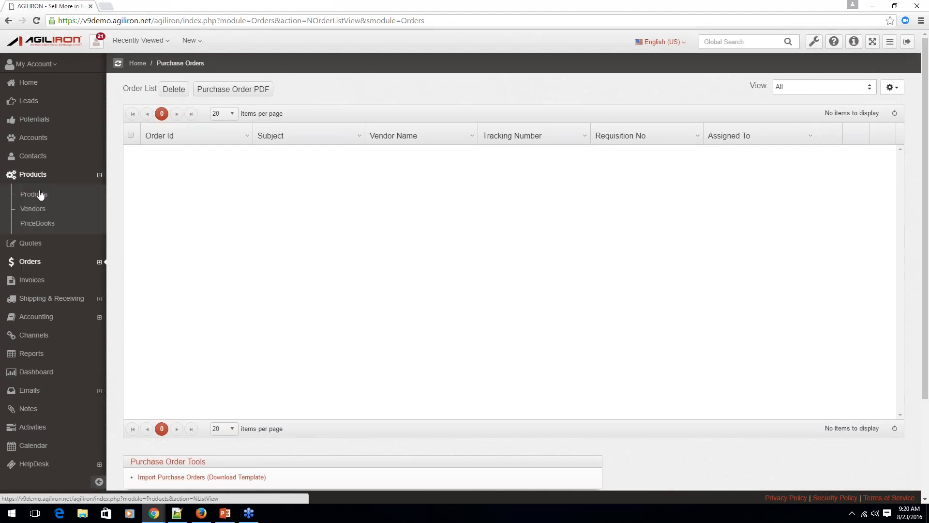
{"action": "left_click", "coordinate": [32, 196]}
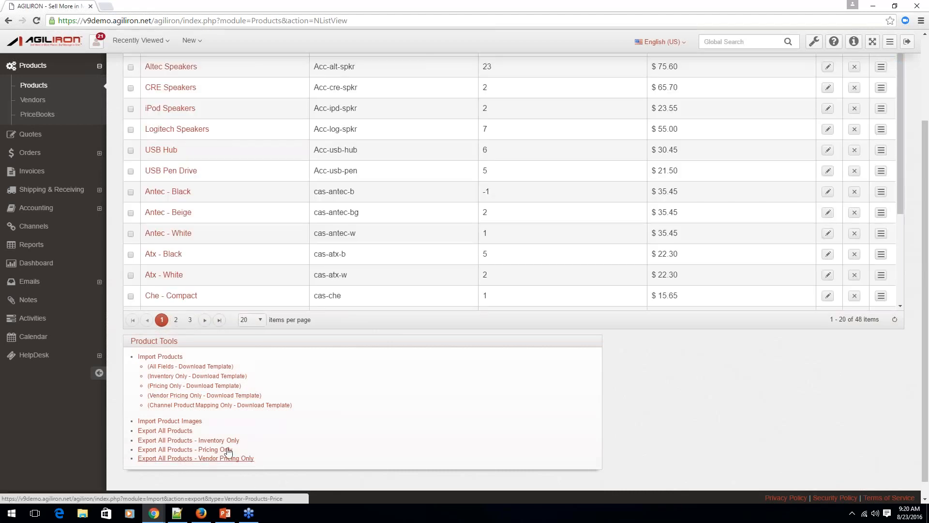
{"action": "left_click", "coordinate": [235, 509]}
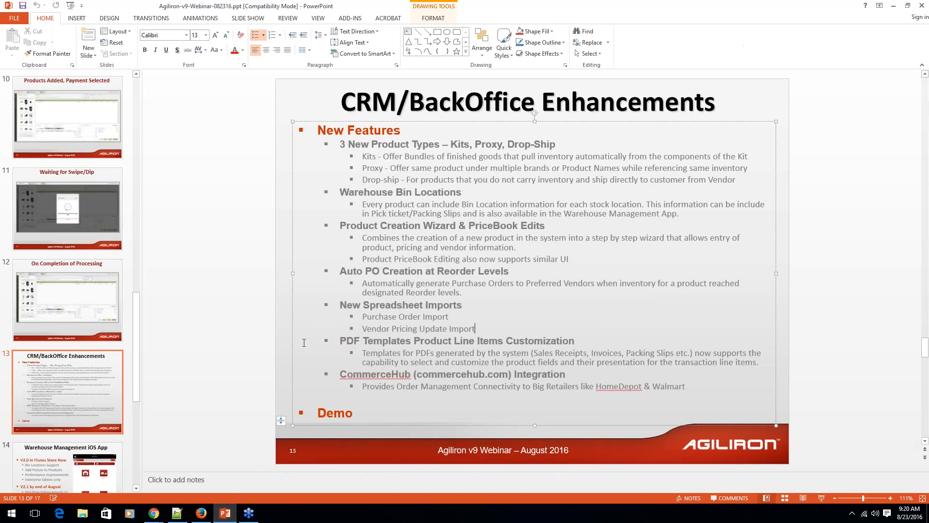
{"action": "left_click", "coordinate": [392, 342]}
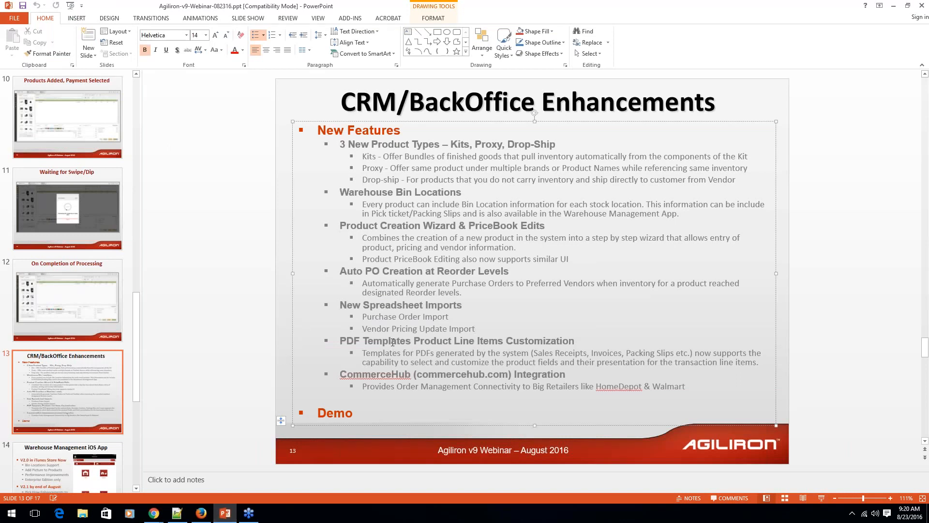